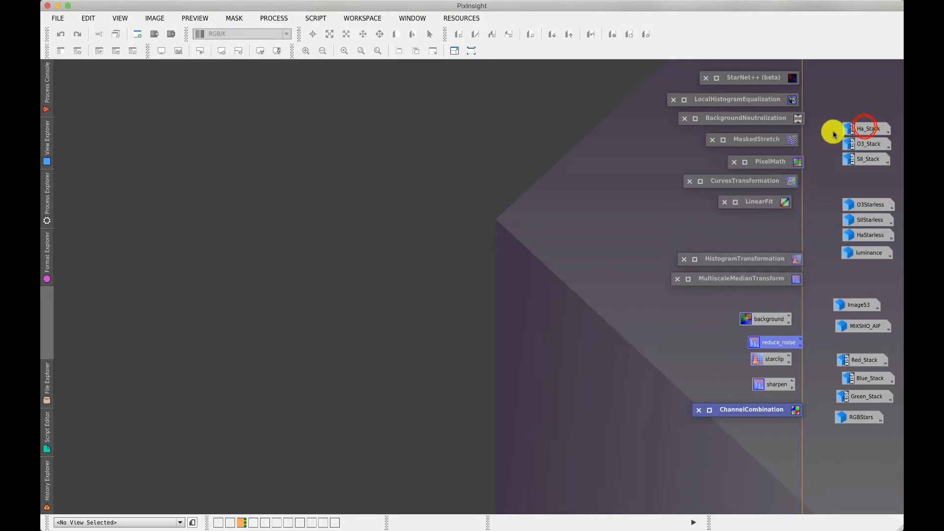
Open Ha_Stack, O3_Stack and SII_Stack and spread the three windows out
double_click(859, 129)
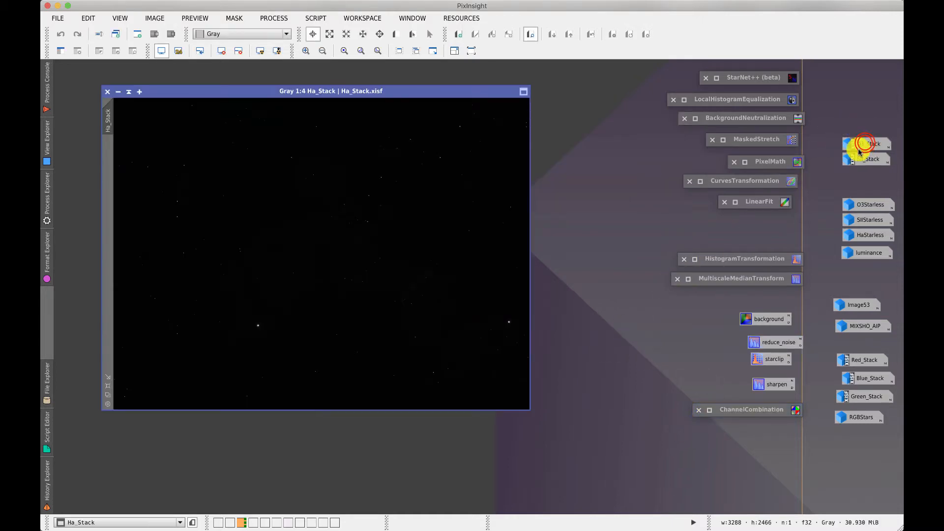
double_click(863, 143)
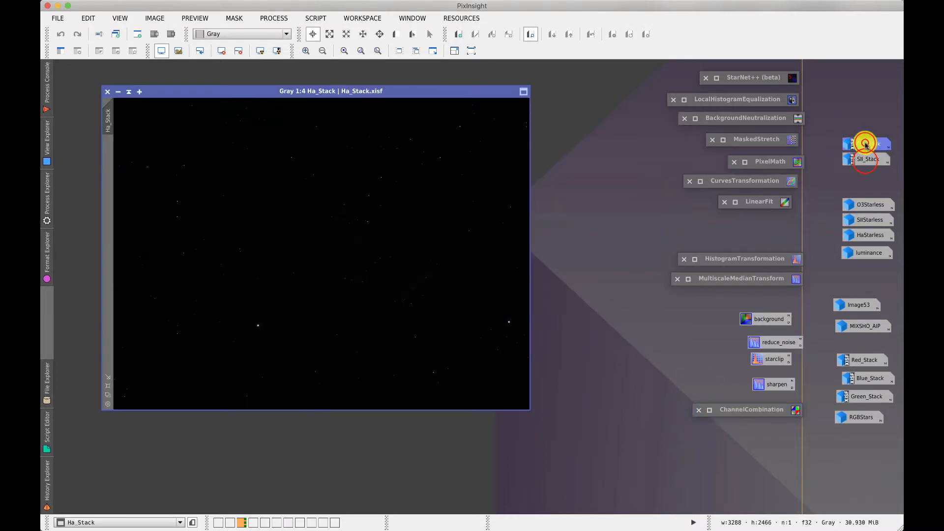
double_click(864, 158)
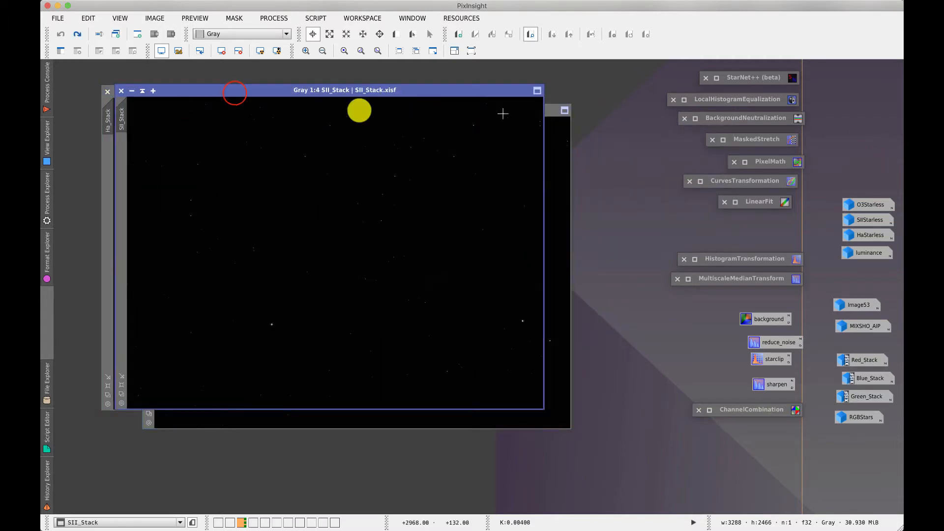
drag(237, 95, 265, 143)
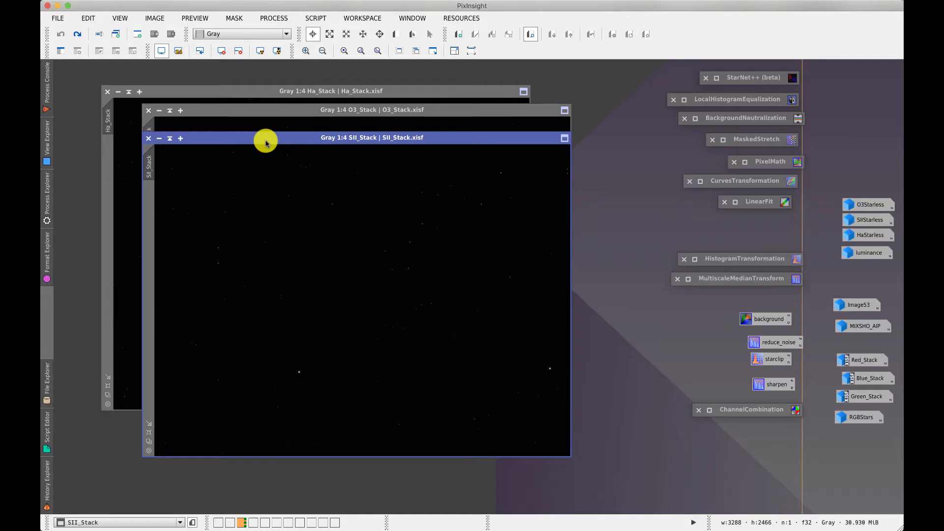
Apply STF AutoStretch to SII_Stack, O3_Stack and Ha_Stack, ending with O3_Stack in front
click(260, 51)
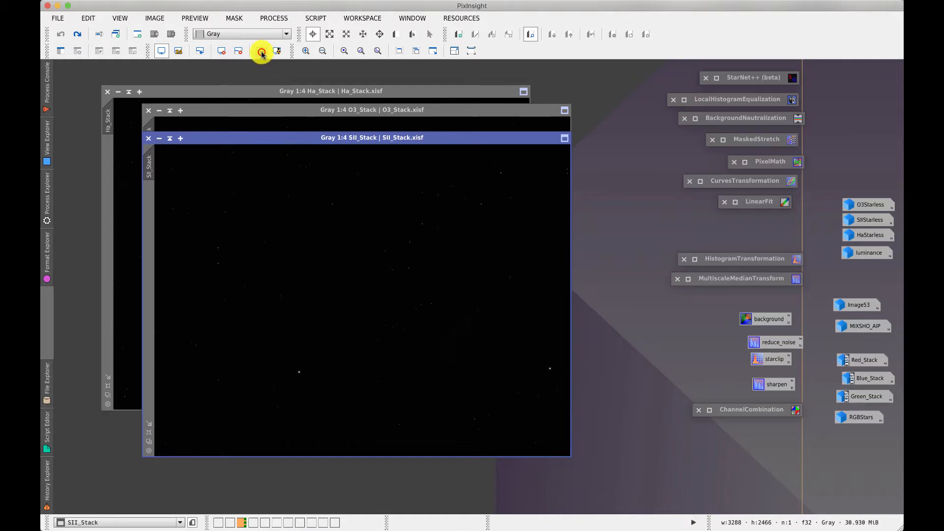
click(256, 109)
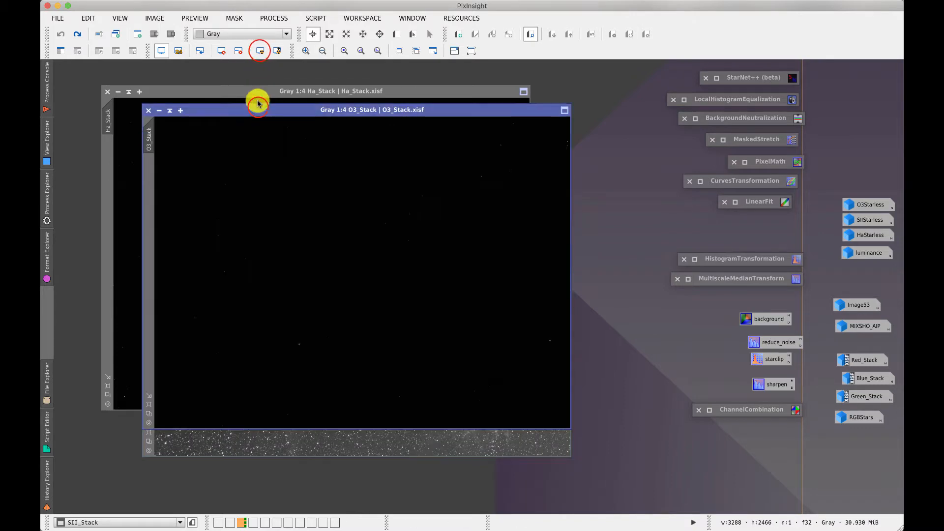
click(260, 50)
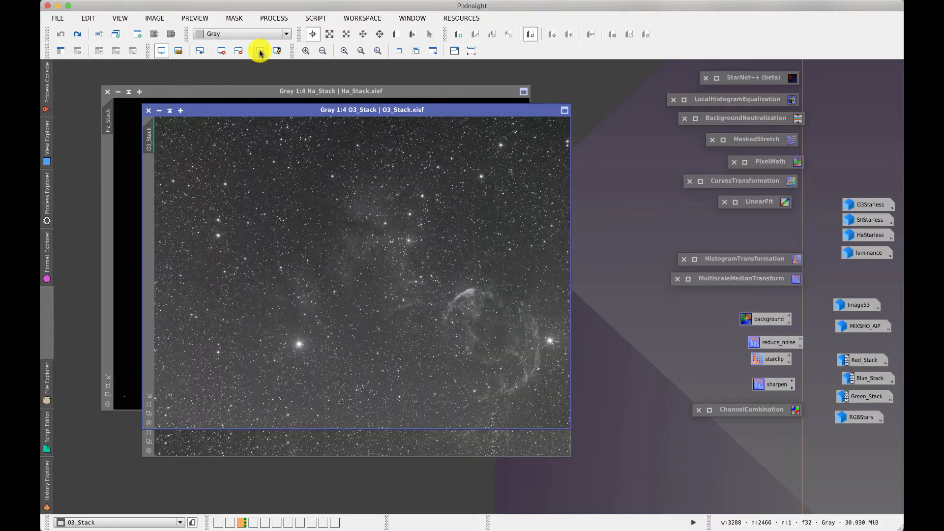
click(205, 88)
click(259, 51)
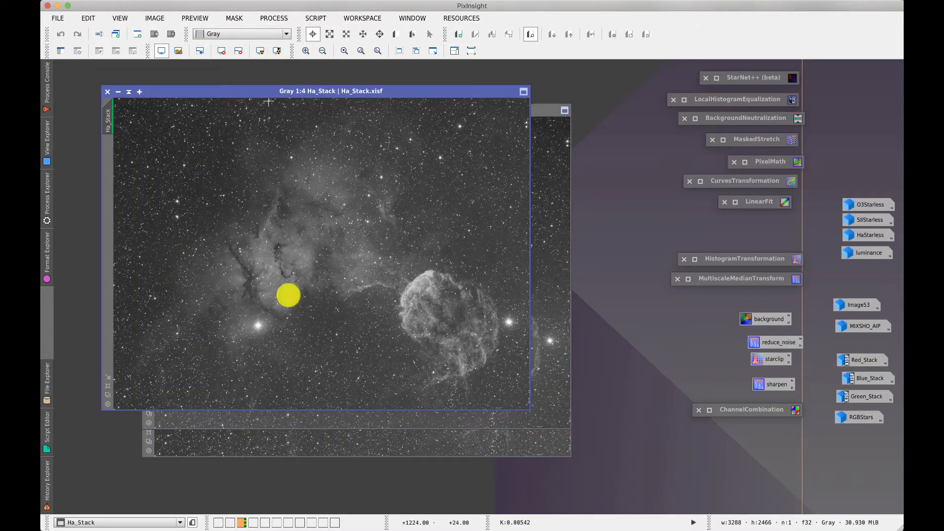
click(289, 421)
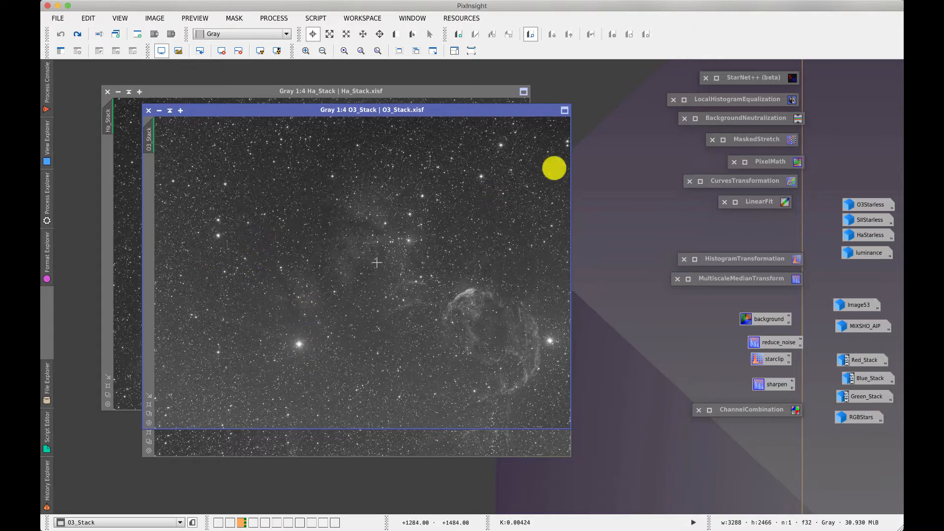
Open the StarNet++ settings and position the dialog beside O3_Stack
double_click(732, 78)
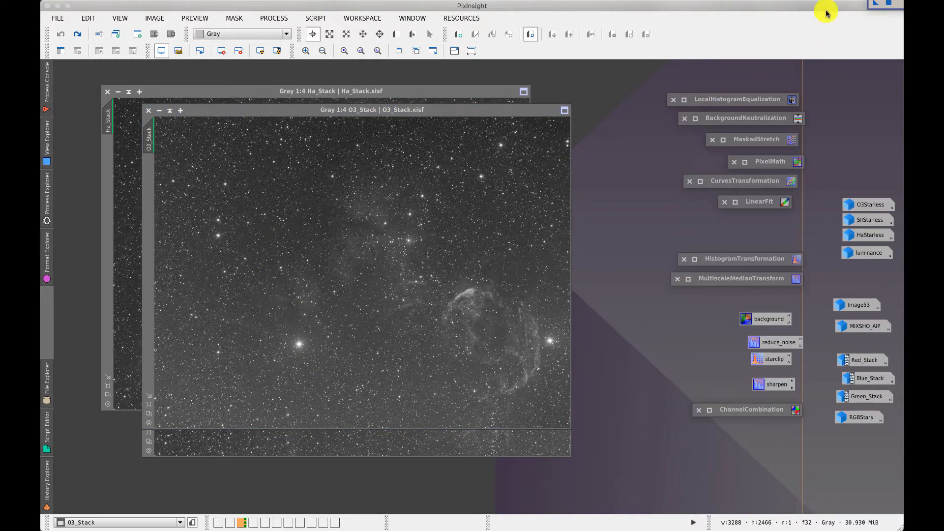
drag(885, 9, 595, 217)
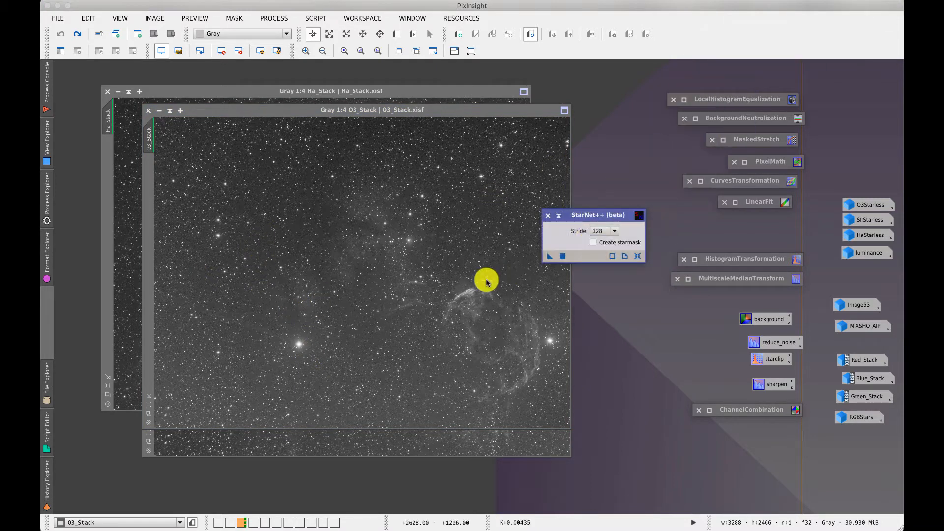
click(549, 256)
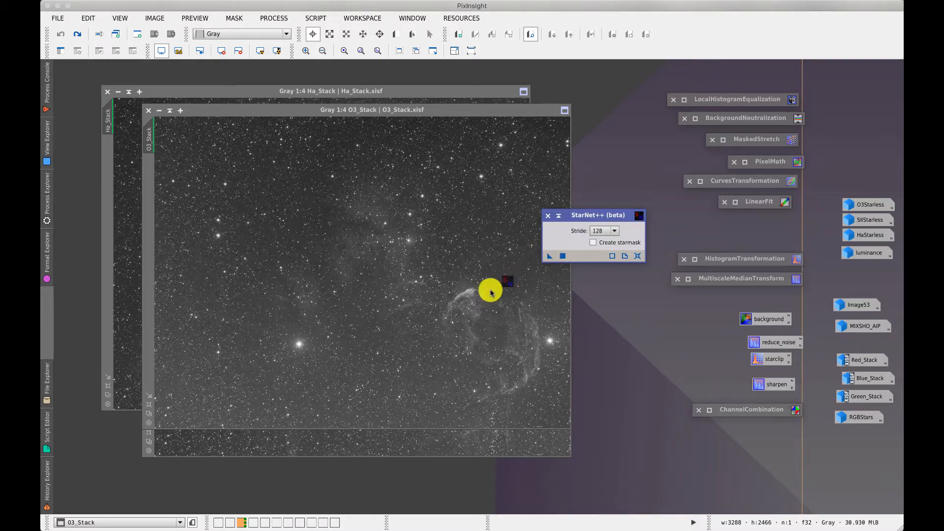
drag(592, 216, 629, 216)
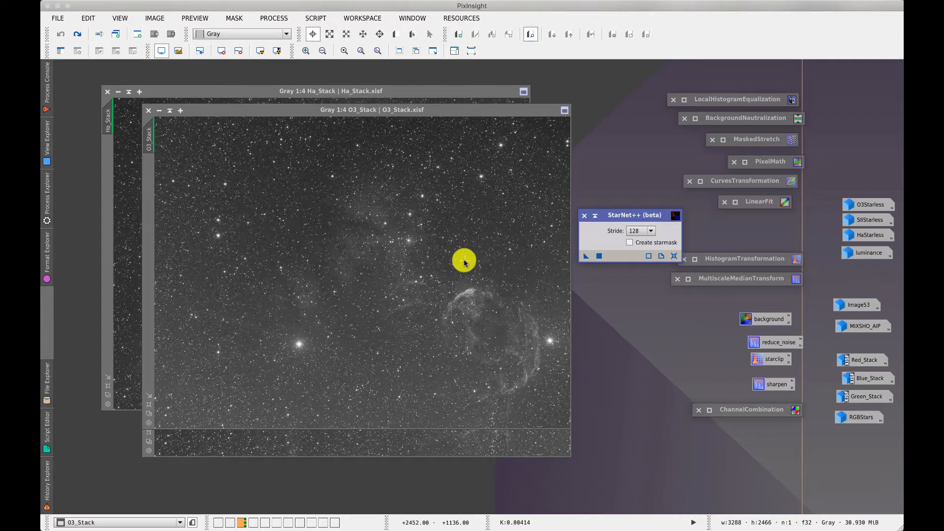
Reset HistogramTransformation, clear O3_Stack's STF, and tune the midtones with a live preview
click(741, 264)
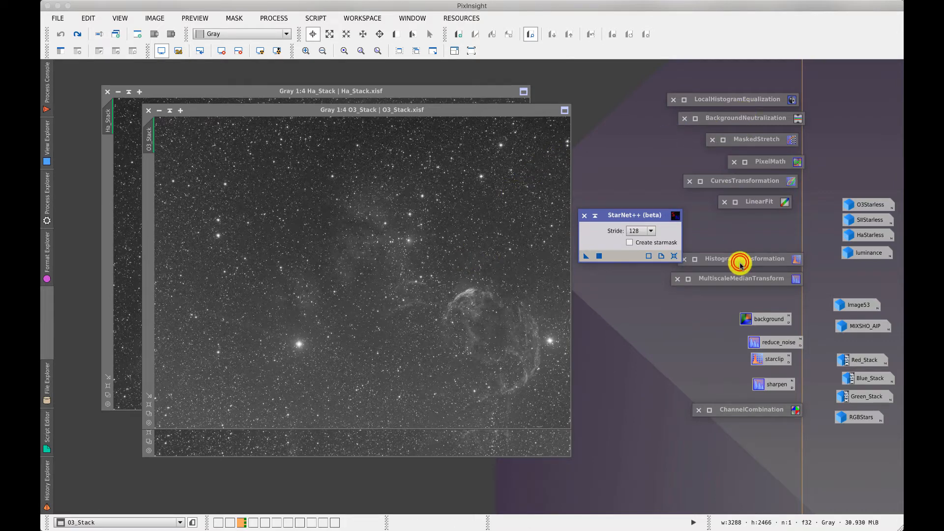
click(741, 264)
click(807, 416)
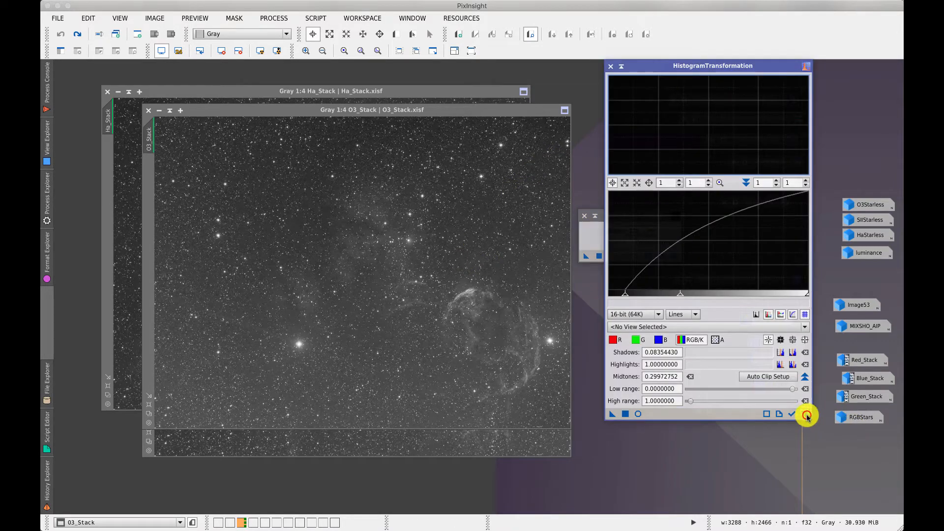
click(222, 51)
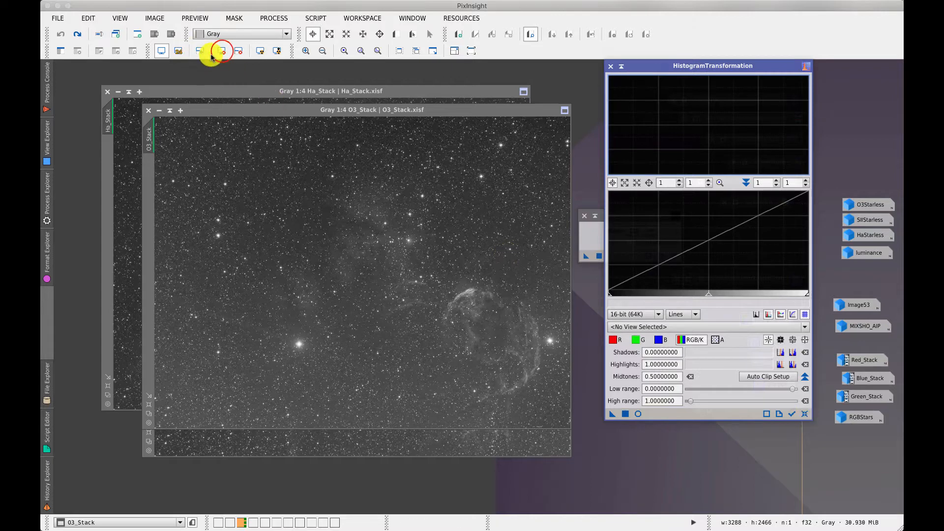
click(708, 293)
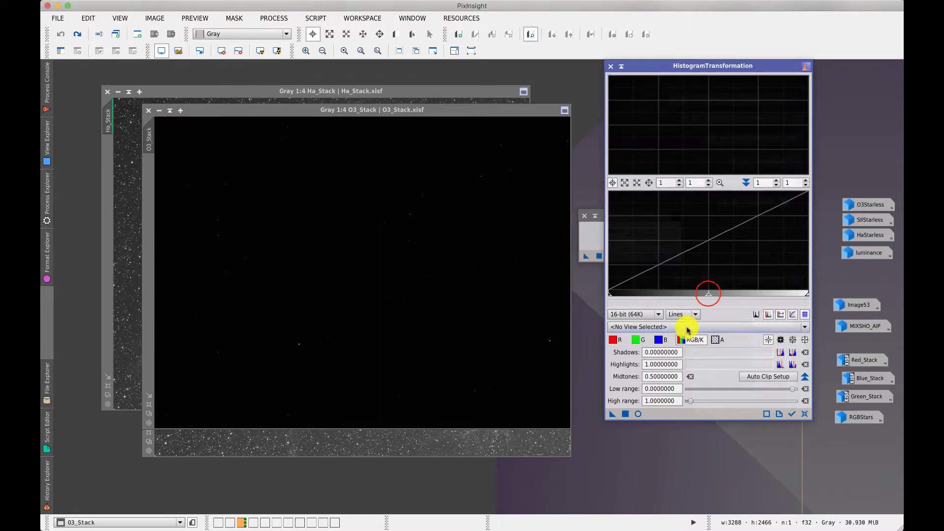
drag(708, 294, 627, 293)
click(637, 413)
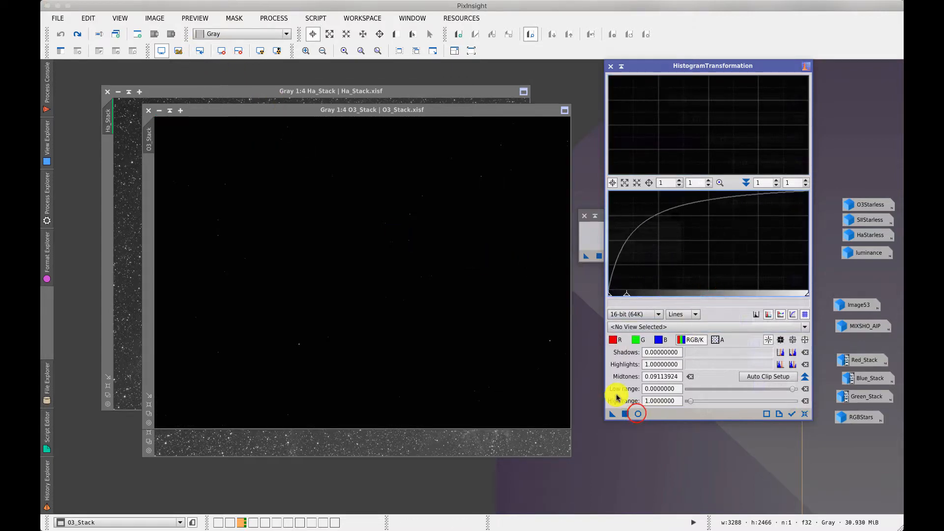
click(628, 295)
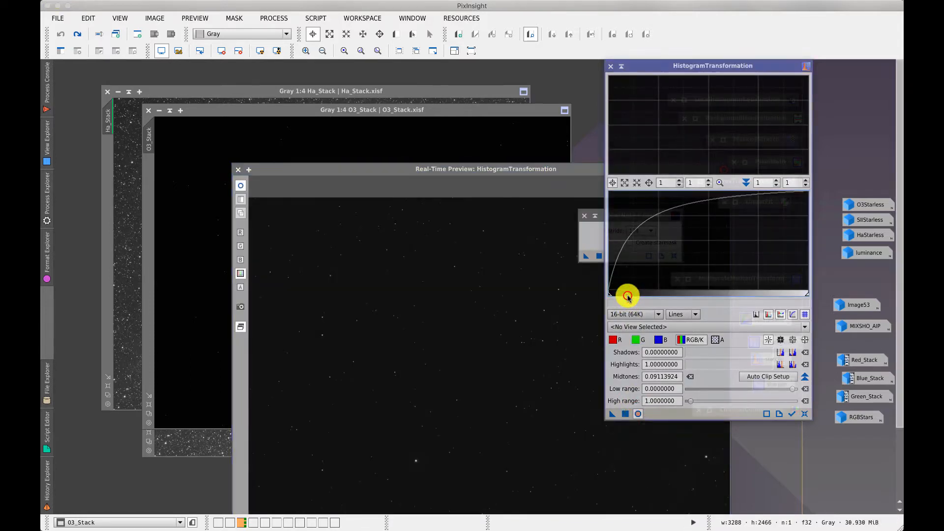
mouse_move(627, 295)
mouse_down()
mouse_move(615, 303)
mouse_move(614, 293)
mouse_up()
click(618, 295)
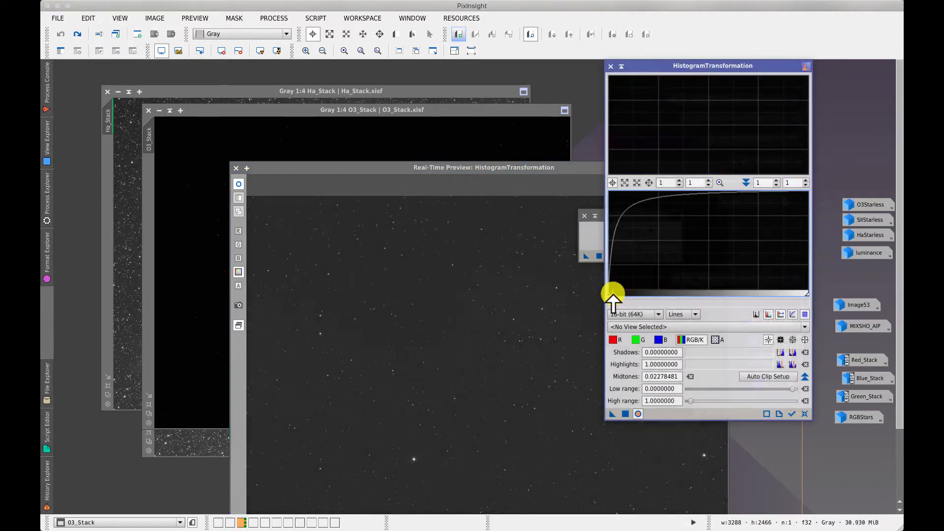
drag(487, 168, 353, 95)
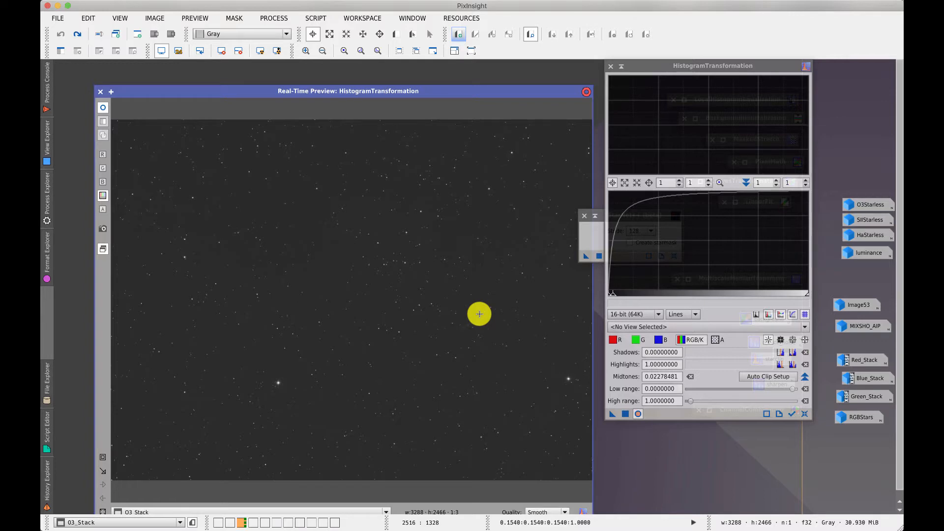
drag(613, 294, 656, 295)
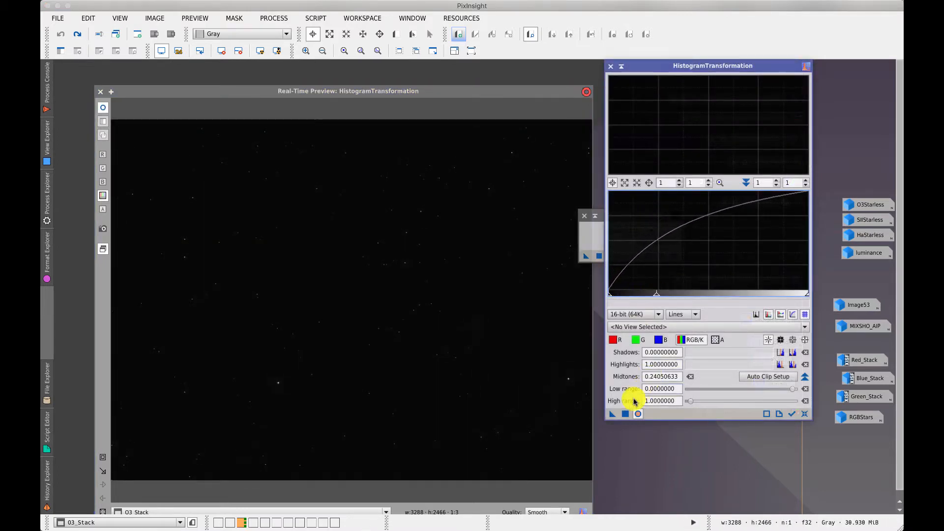
Apply the midtones 0.2405 histogram stretch to O3_Stack and move the tool aside
click(100, 92)
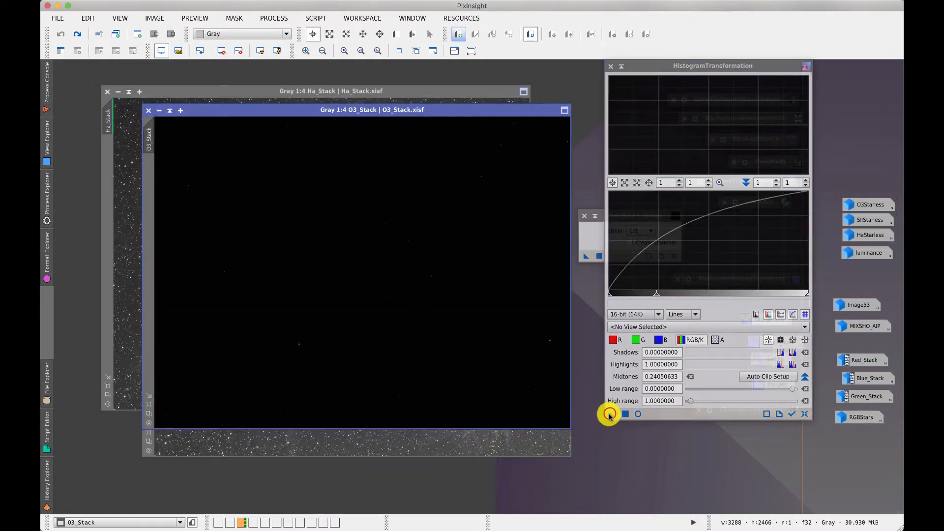
drag(612, 414, 472, 373)
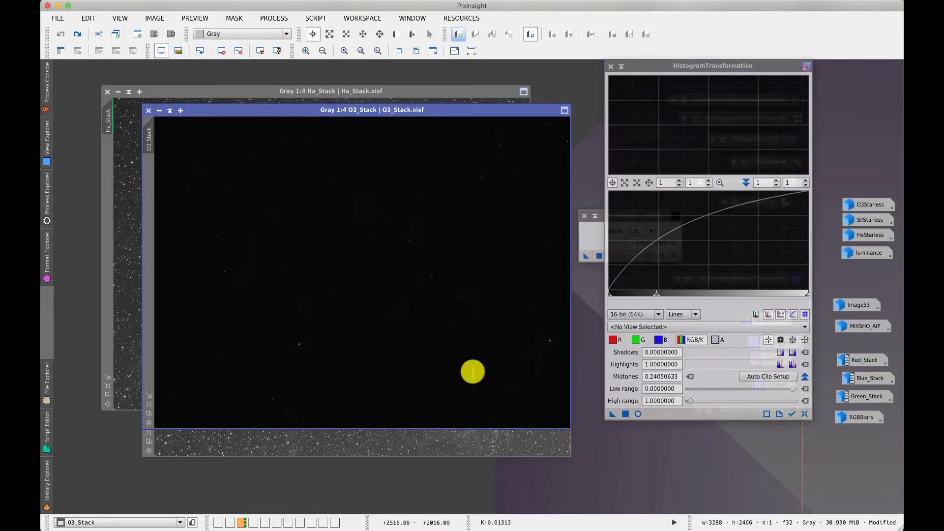
click(621, 65)
click(584, 252)
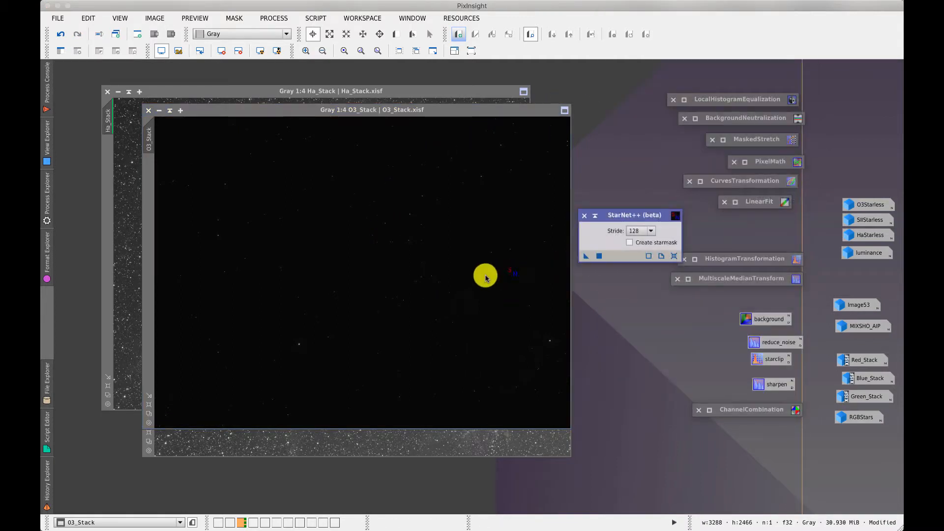
Run StarNet++ on O3_Stack, auto-stretch to inspect the blocky tiles, then undo it
drag(479, 277, 479, 278)
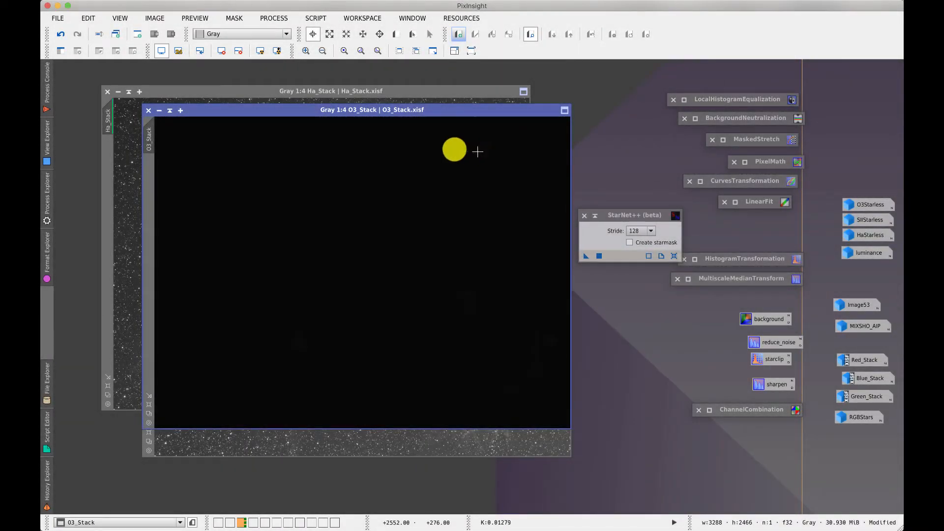
click(262, 51)
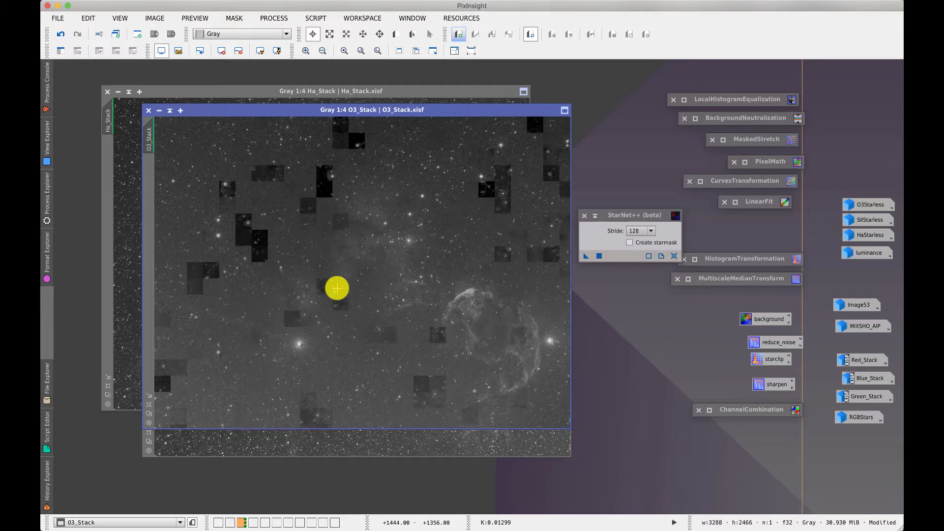
click(60, 35)
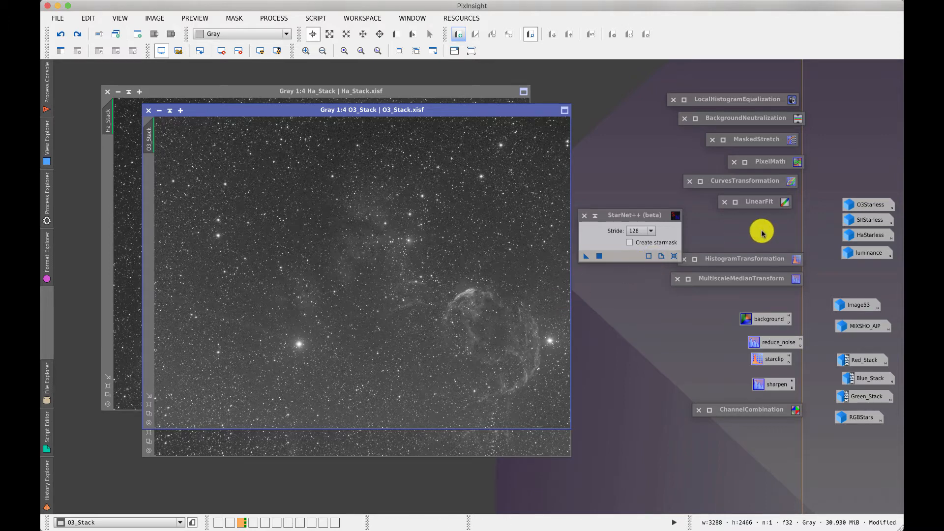
Open the star-removed O3Starless image
double_click(868, 205)
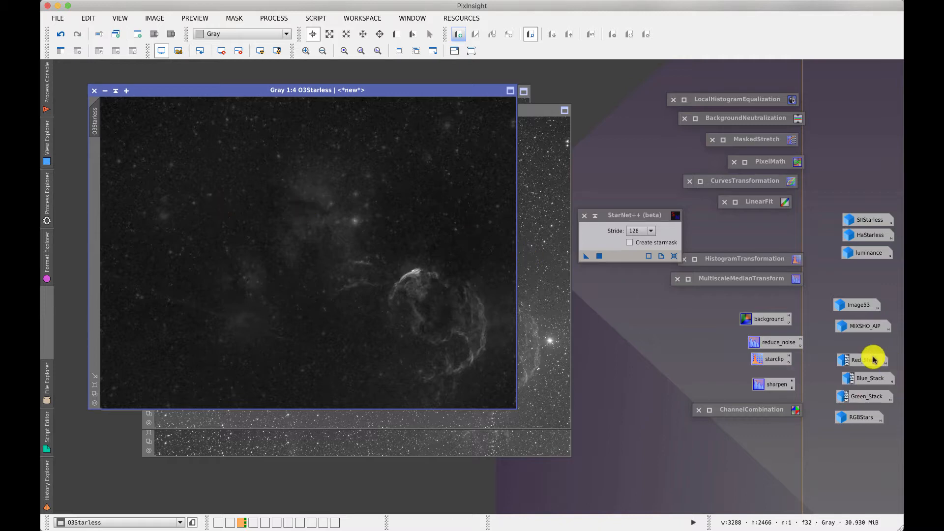
mouse_move(854, 393)
mouse_move(864, 361)
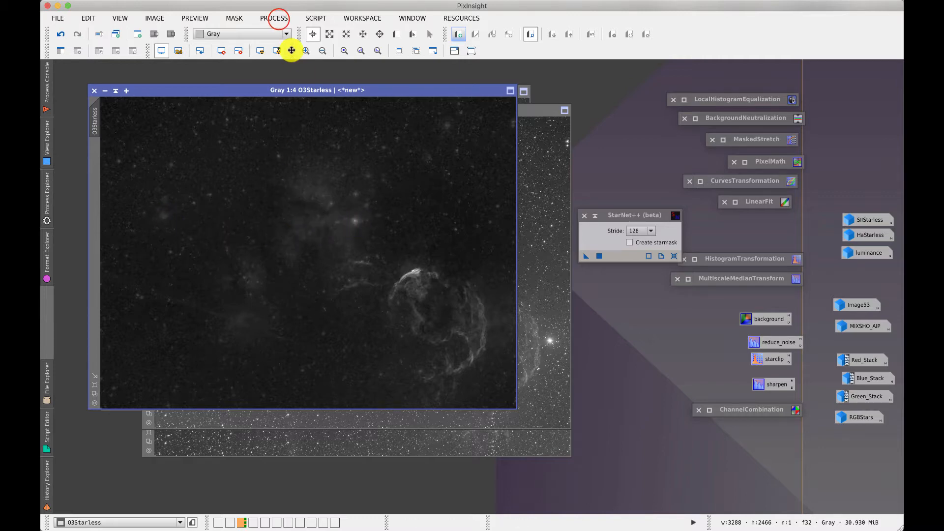
Start CloneStamp on O3Starless with radius 20 and set a source point beside the star
click(273, 18)
mouse_move(314, 366)
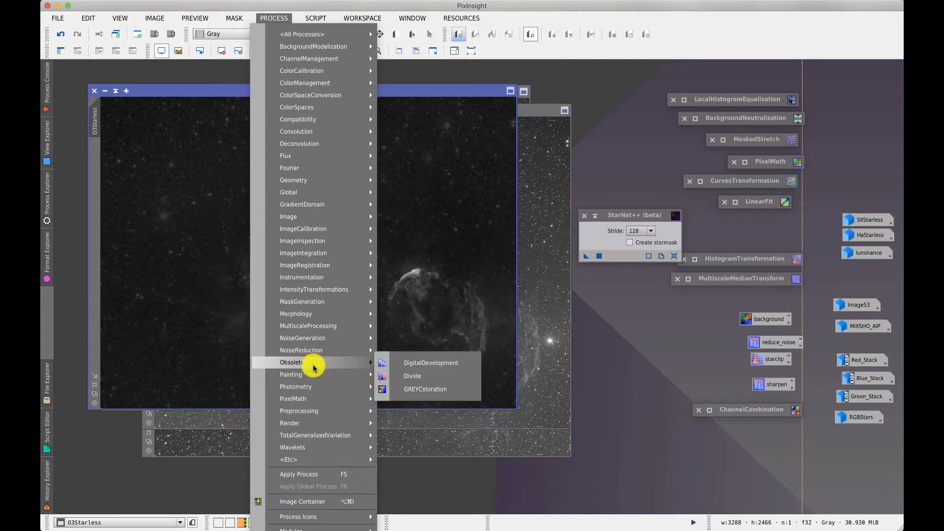
click(428, 388)
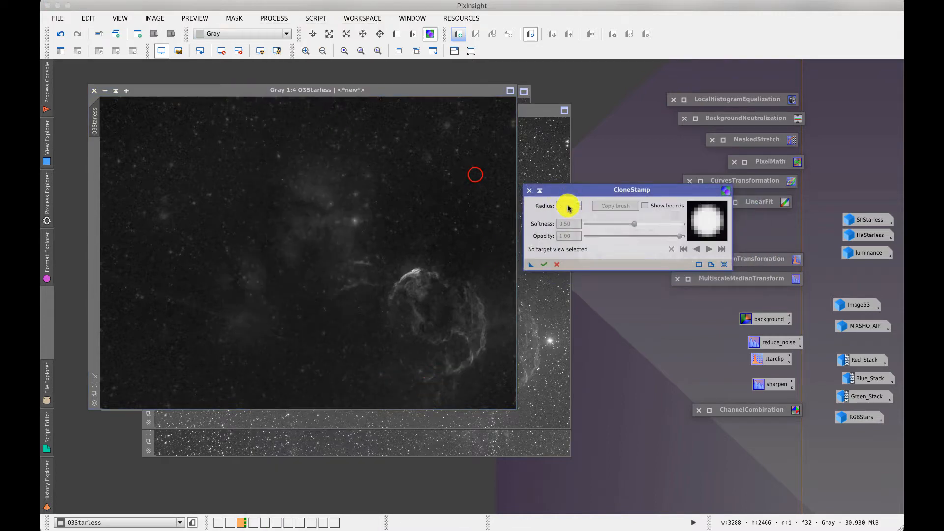
click(475, 174)
drag(563, 207, 556, 208)
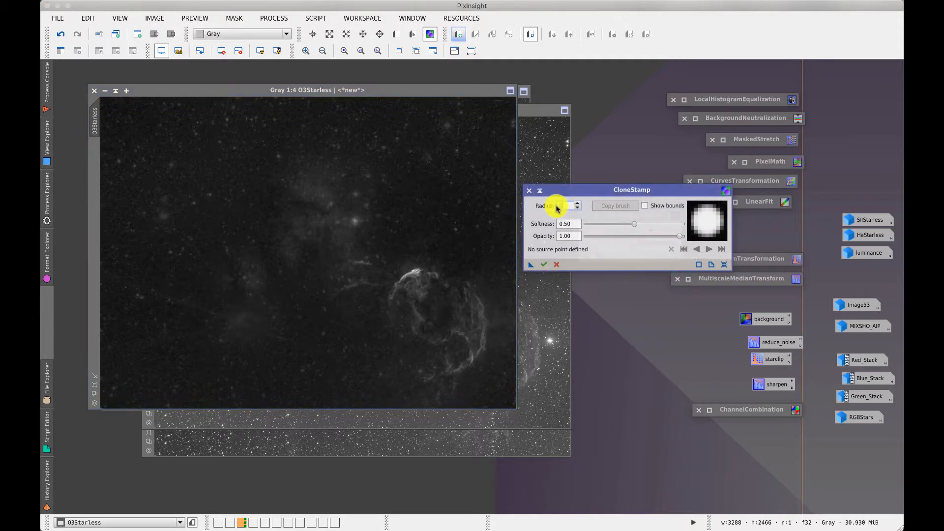
text(20)
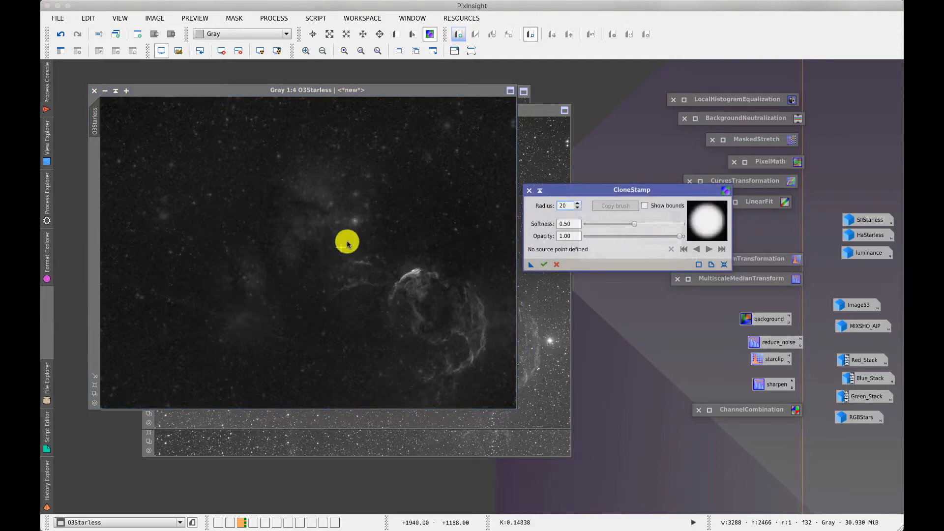
super+click(366, 208)
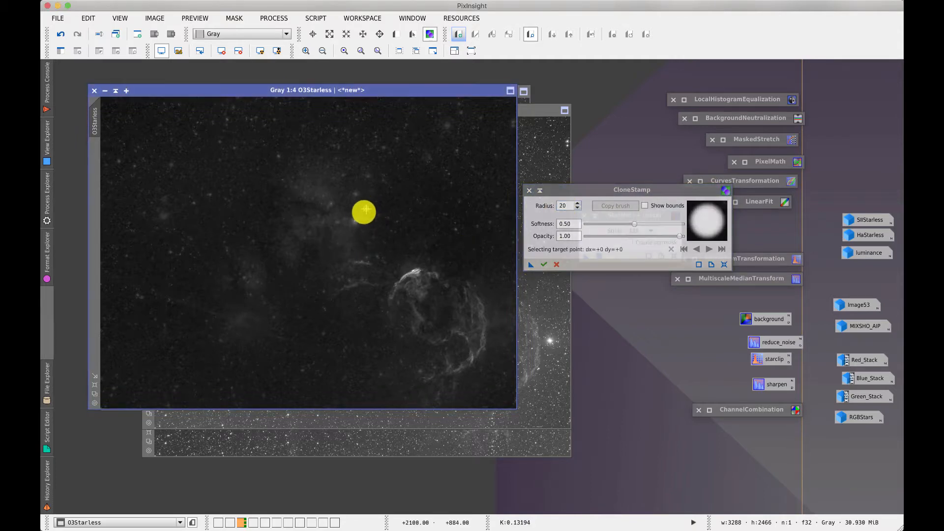
click(354, 222)
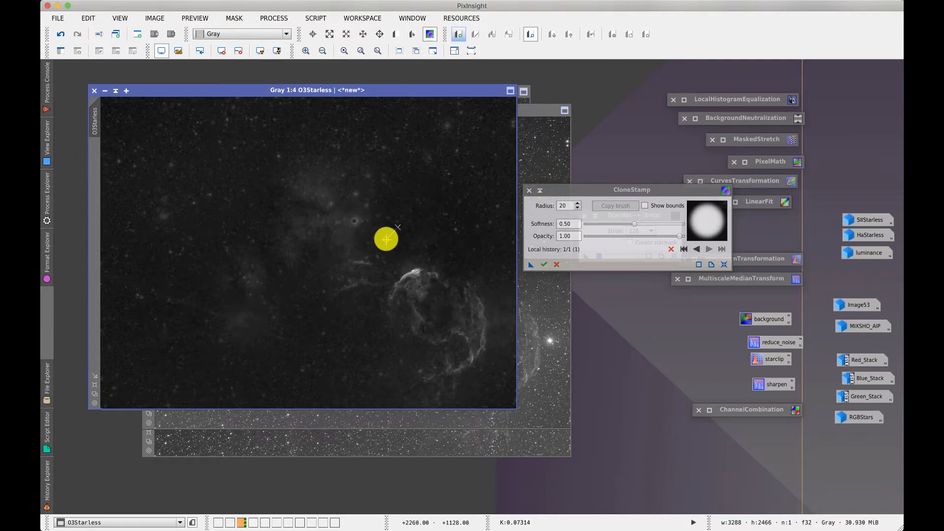
Lower the opacity to about 0.12, restamp over the star blob, and commit the retouch
click(671, 250)
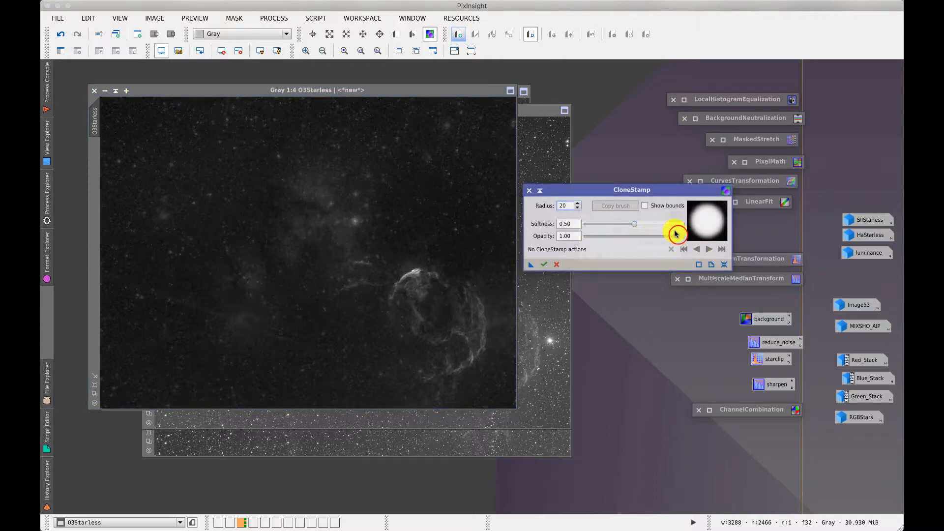
drag(680, 236, 600, 241)
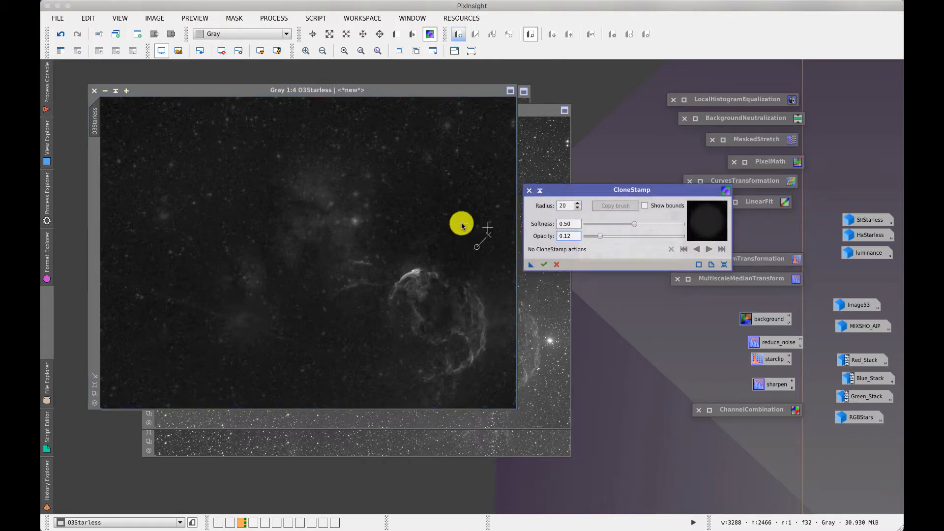
click(356, 221)
click(356, 223)
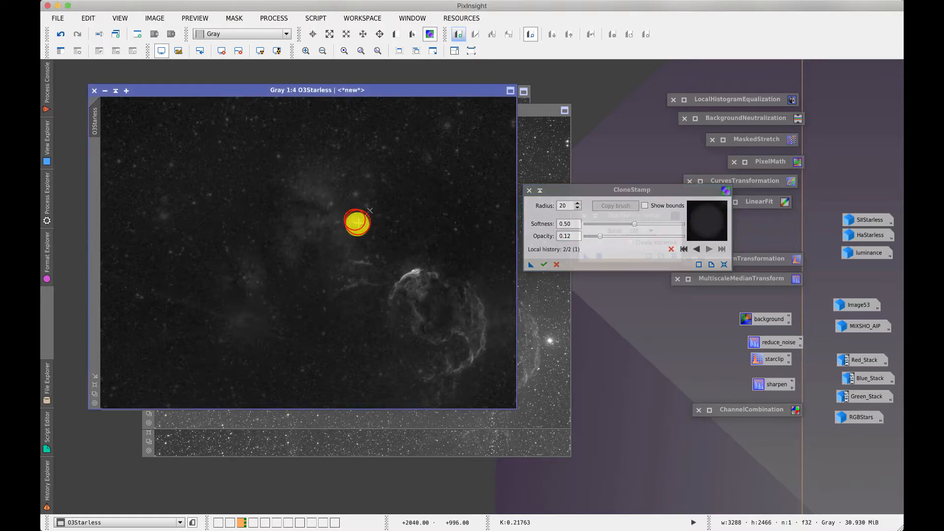
click(354, 219)
click(355, 221)
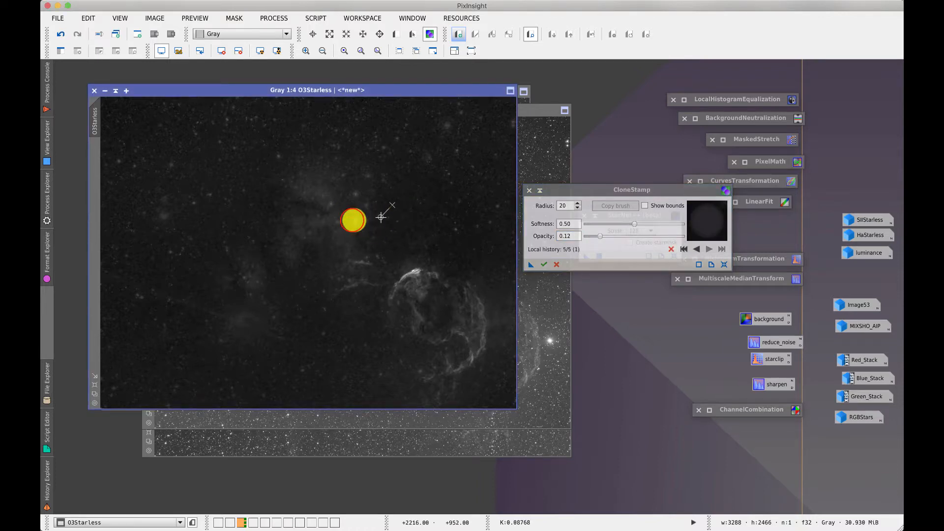
click(352, 221)
click(357, 222)
click(356, 225)
click(357, 223)
click(357, 221)
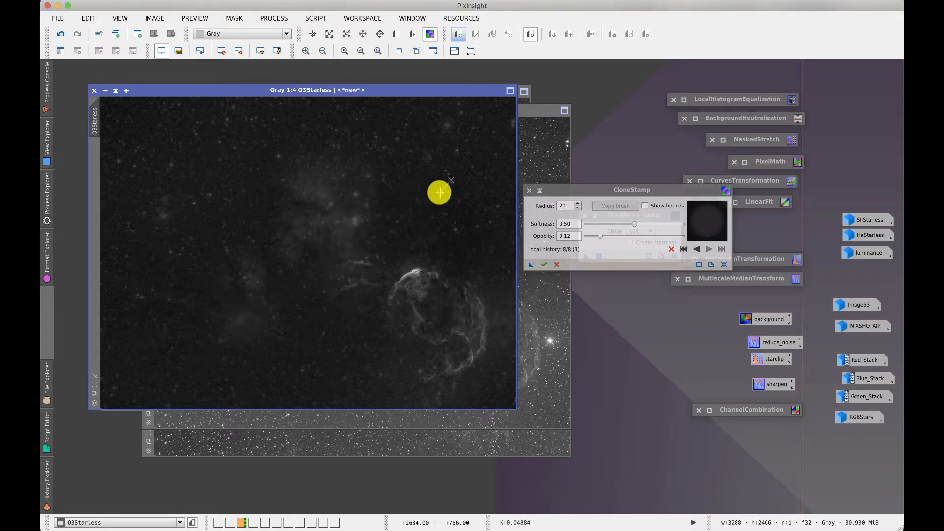
click(543, 264)
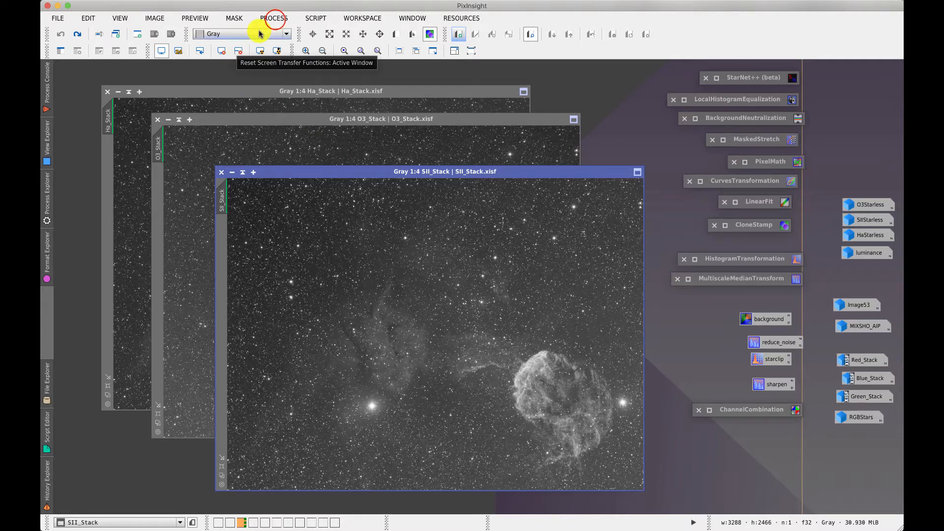
Open ImageIntegration and add Ha_Stack, O3_Stack and SII_Stack .xsif as input files
click(274, 18)
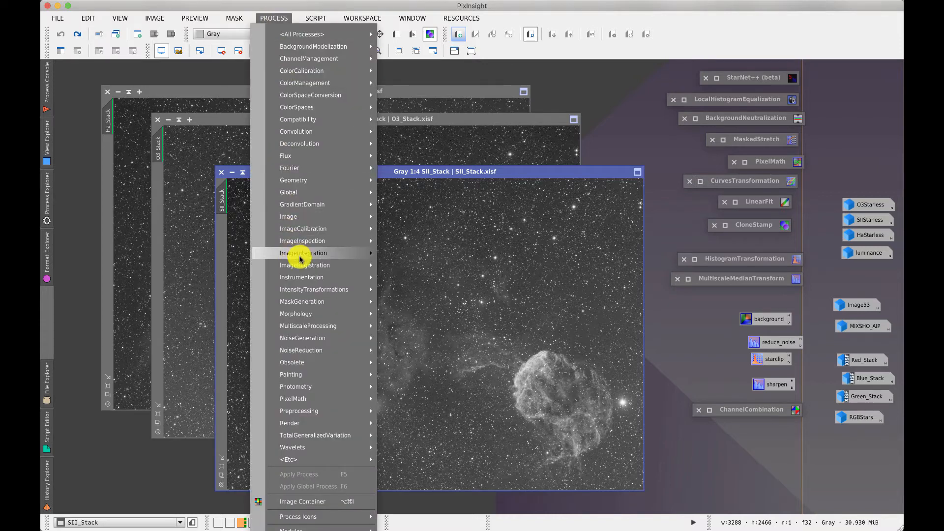
mouse_move(295, 253)
click(434, 295)
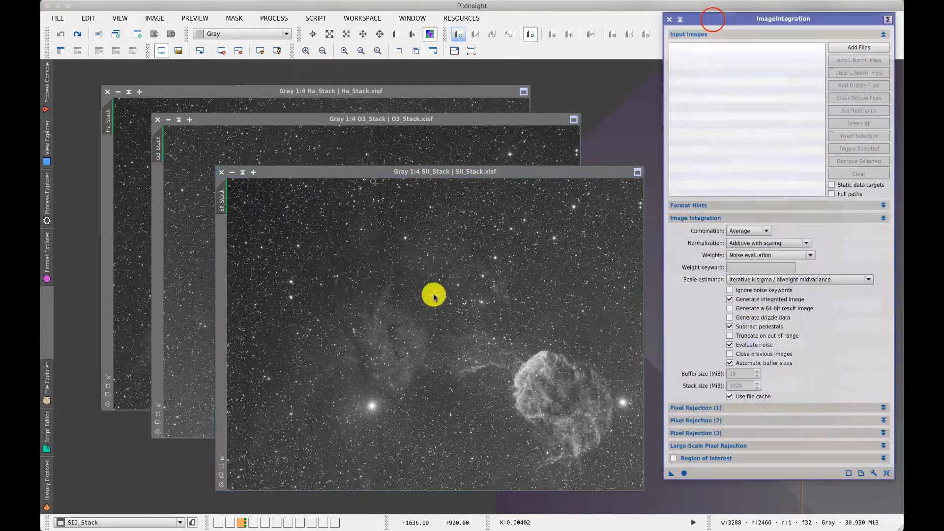
drag(713, 19, 453, 99)
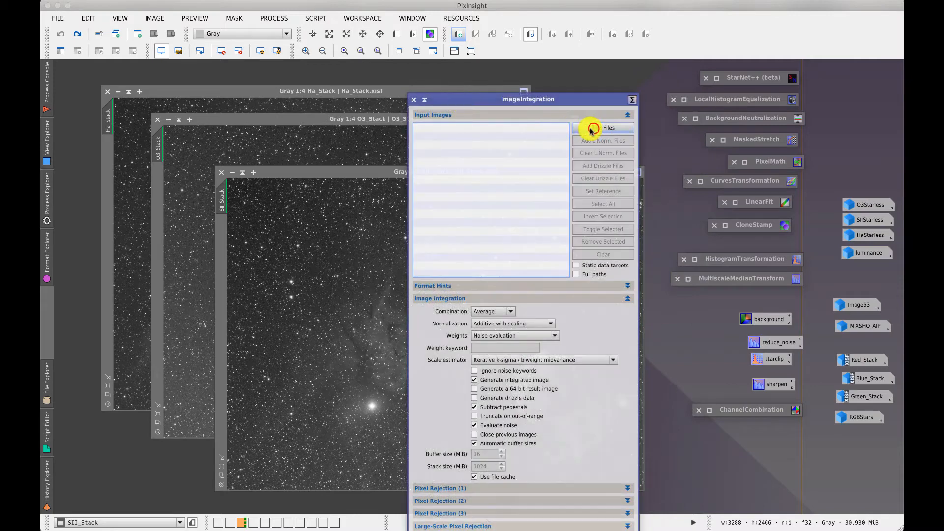
click(594, 130)
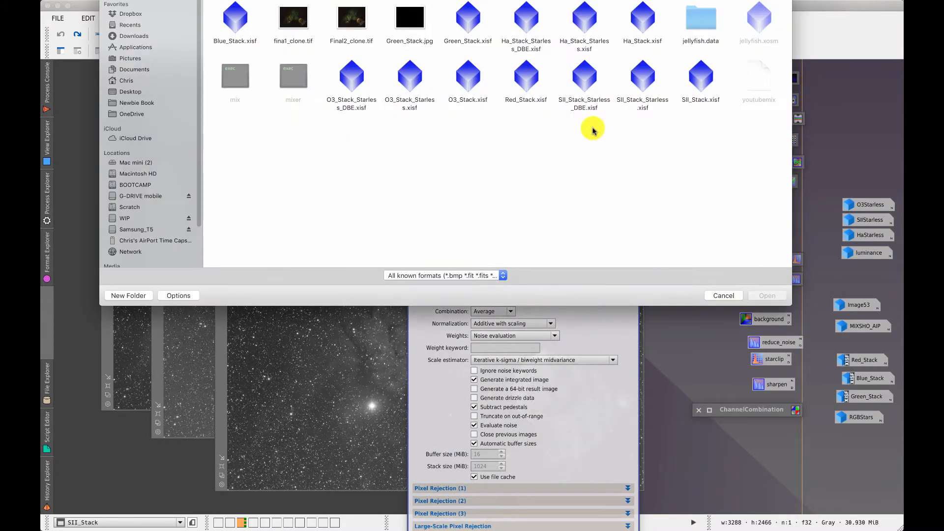
click(701, 78)
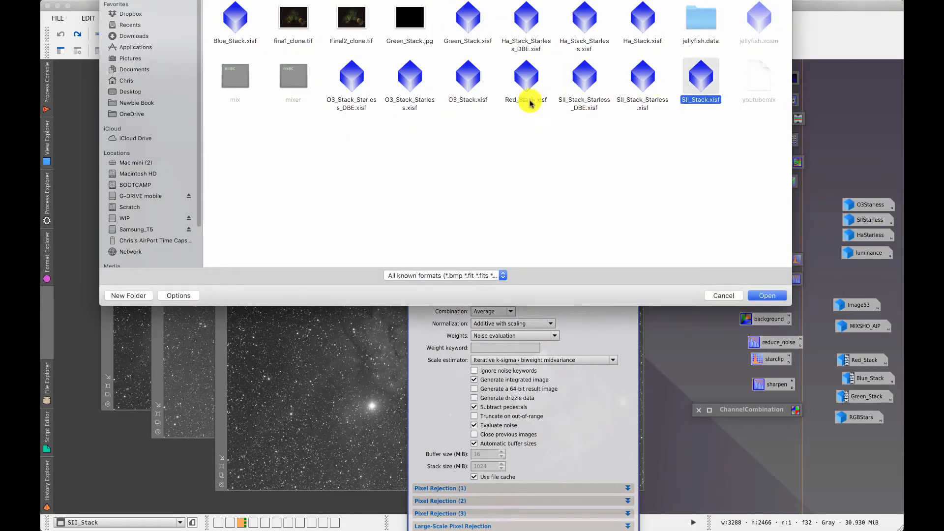
super+click(467, 76)
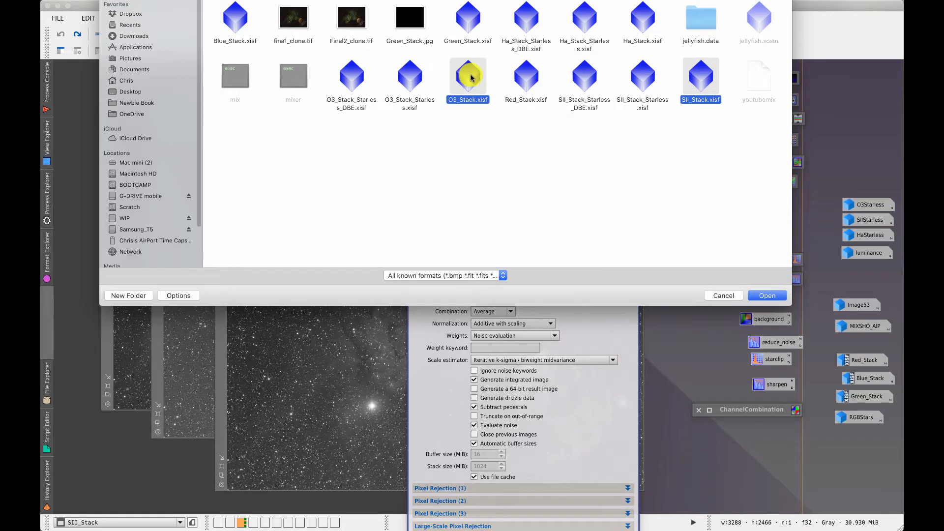
super+click(631, 22)
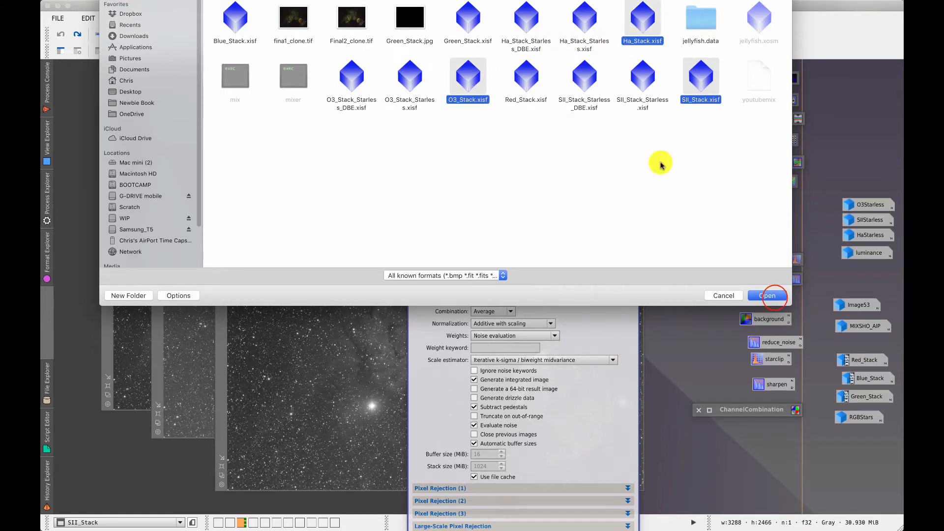
click(771, 295)
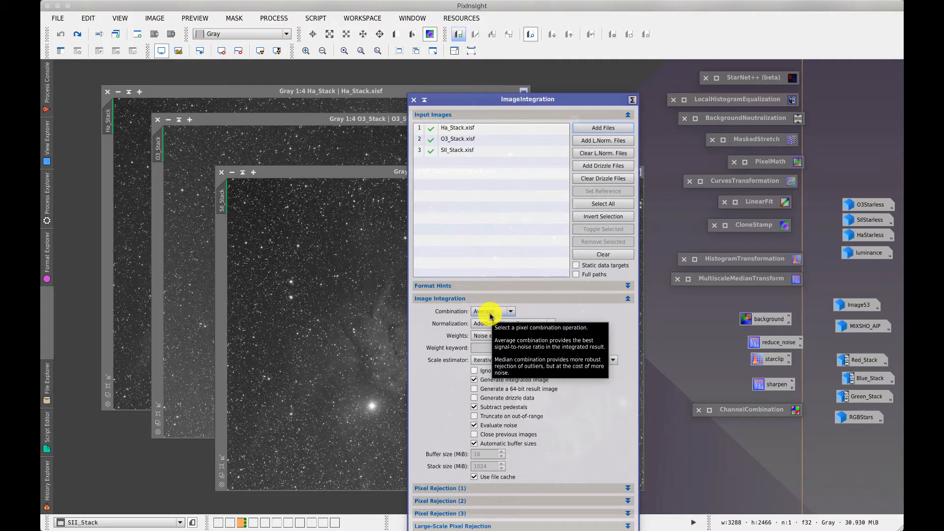
Integrate the three stacks with Average combination and noise-evaluation weights, then read the Process Console log
click(628, 115)
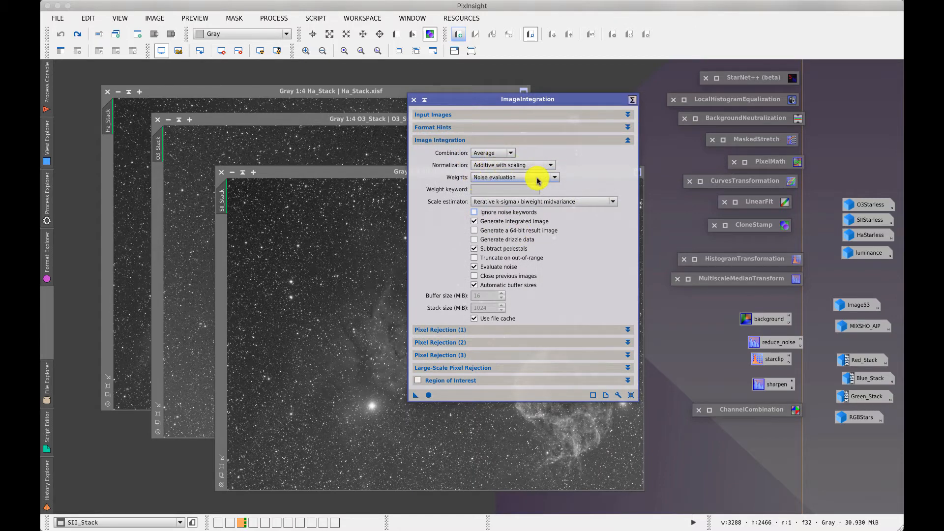
mouse_move(537, 180)
mouse_move(509, 321)
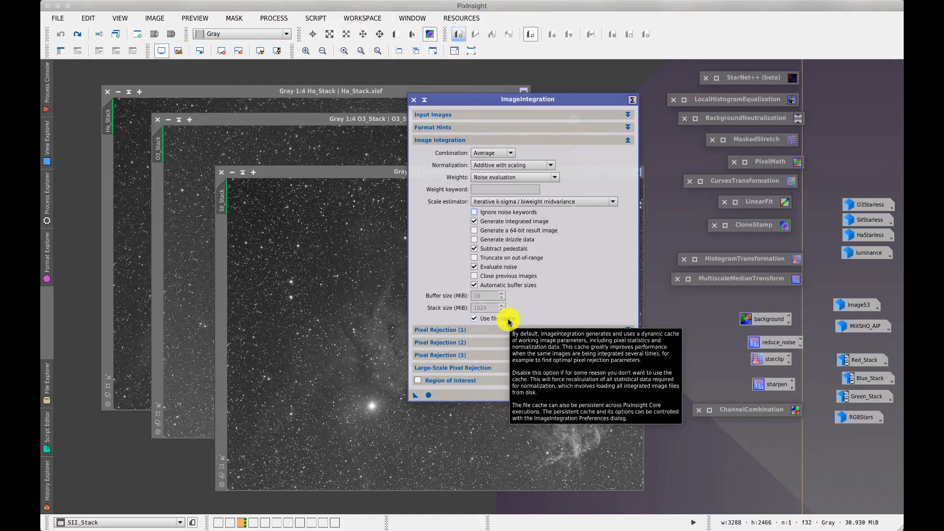
click(430, 396)
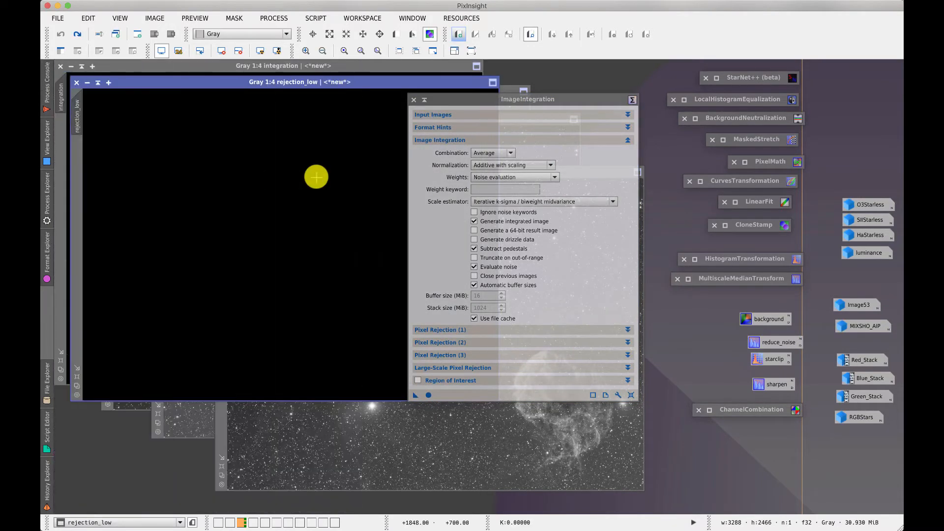
click(55, 84)
scroll(188, 222, up, 2)
scroll(188, 222, up, 5)
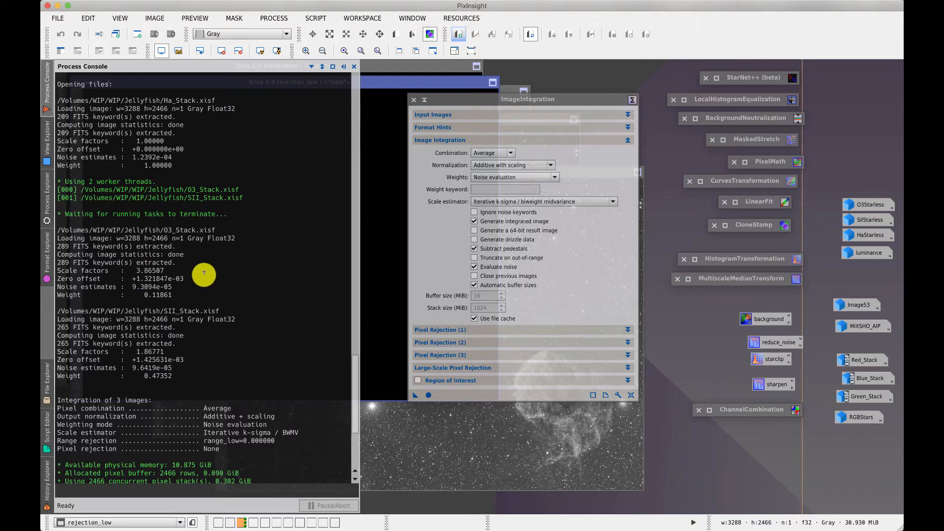
Close rejection_low, move the integration image aside, and AutoStretch it
click(424, 100)
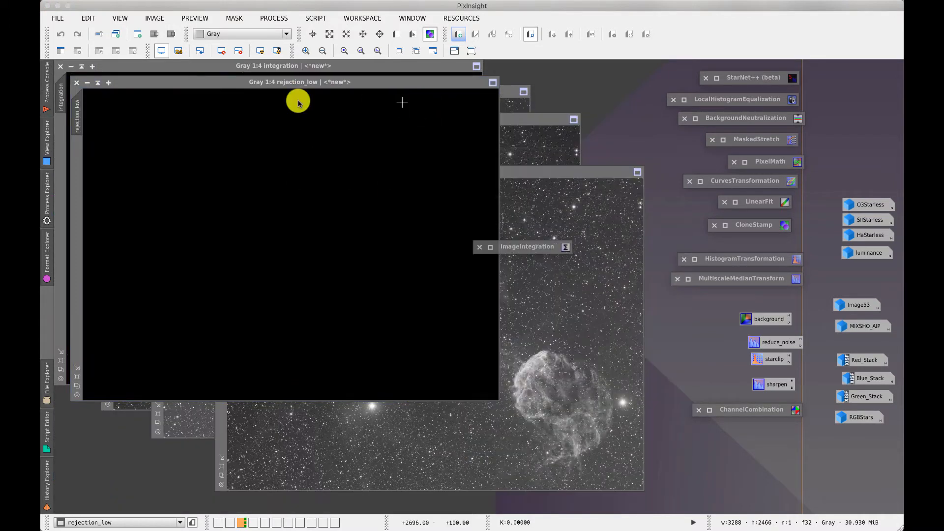
click(76, 83)
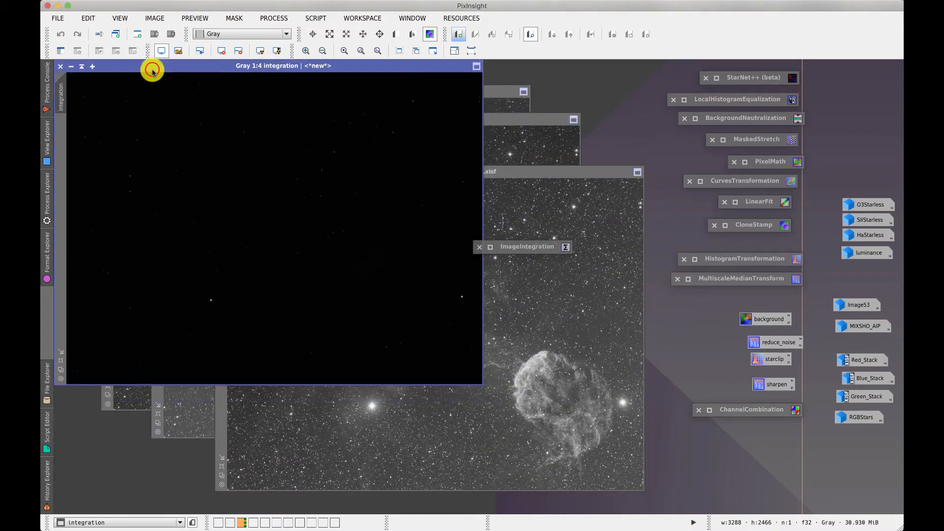
drag(152, 71, 249, 124)
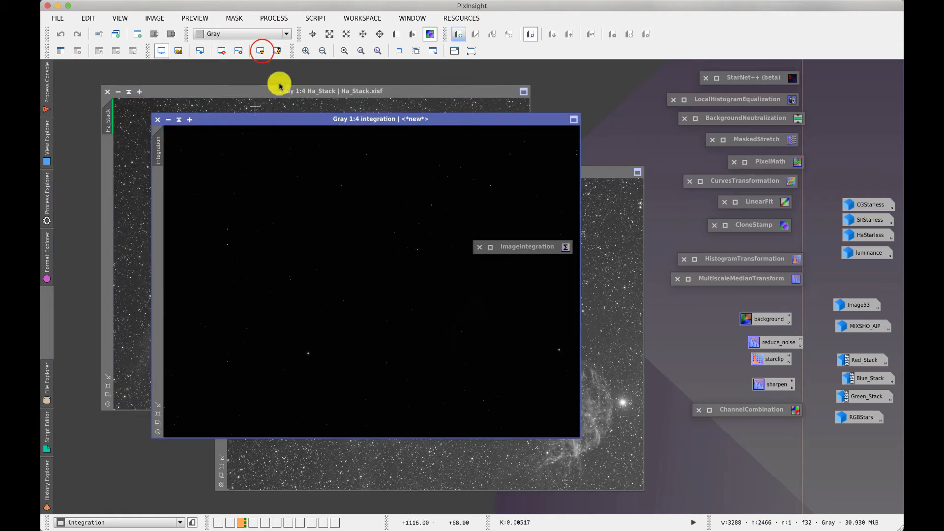
click(262, 51)
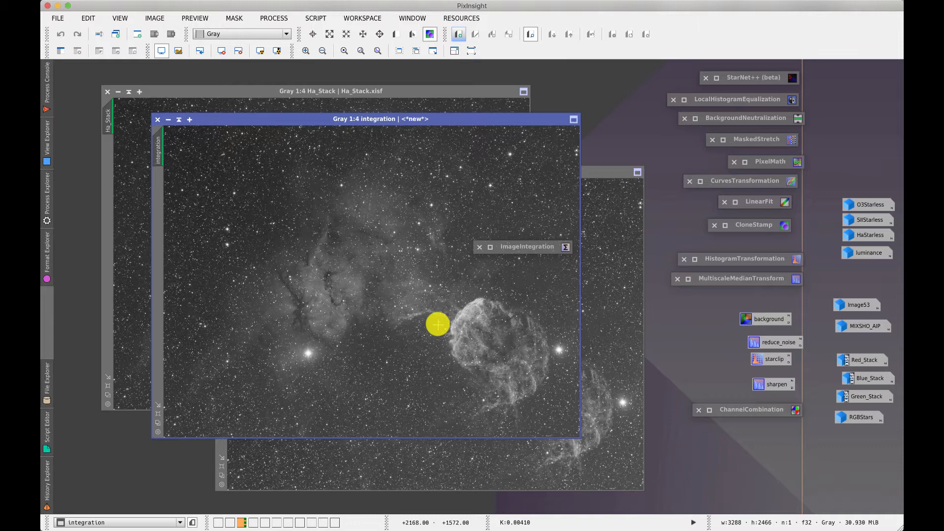
Open the saved luminance image and the 'sharpen' MultiscaleMedianTransform instance
double_click(869, 254)
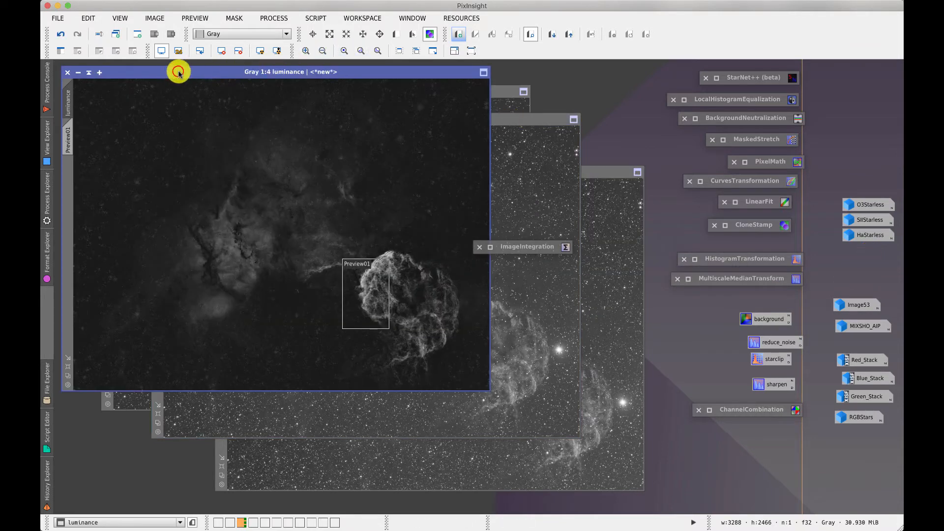
drag(177, 69, 250, 109)
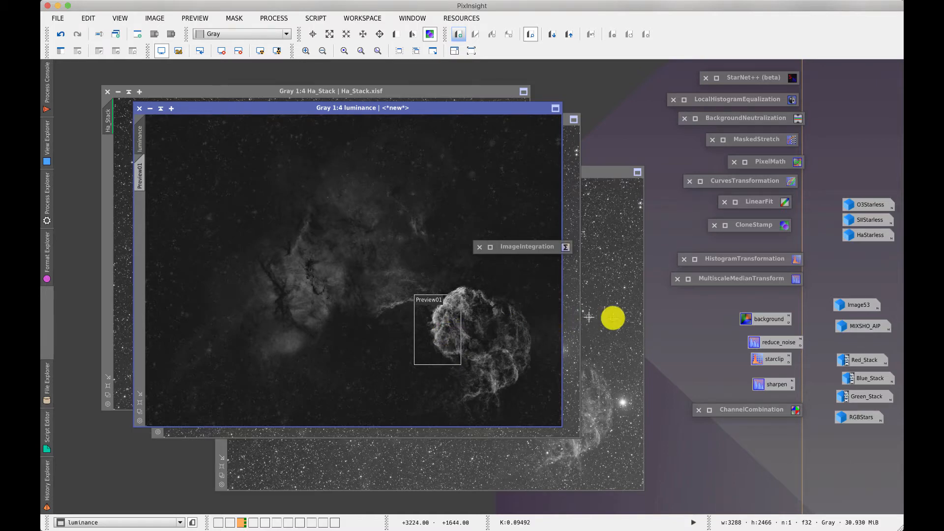
click(770, 385)
double_click(770, 385)
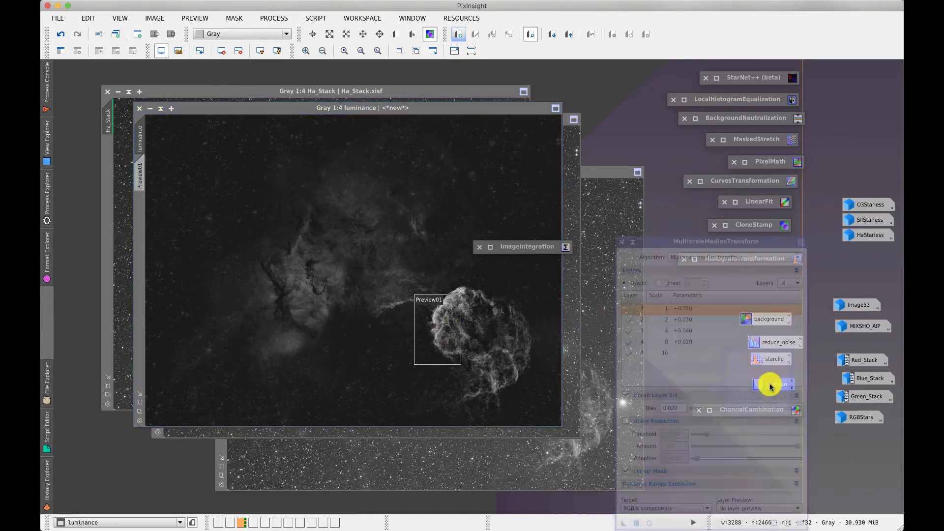
drag(670, 152, 575, 154)
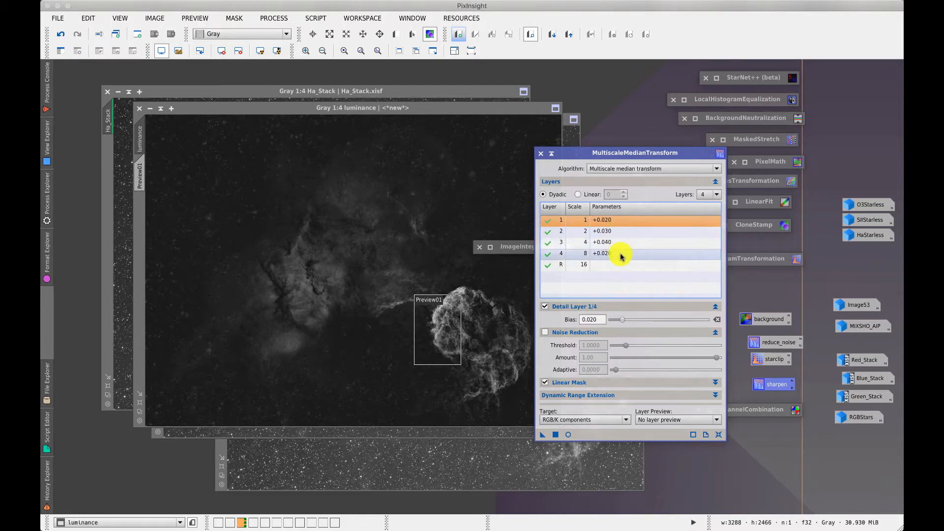
Collapse Detail Layer and Noise Reduction, expand Linear Mask, and start Real-Time Preview
click(715, 307)
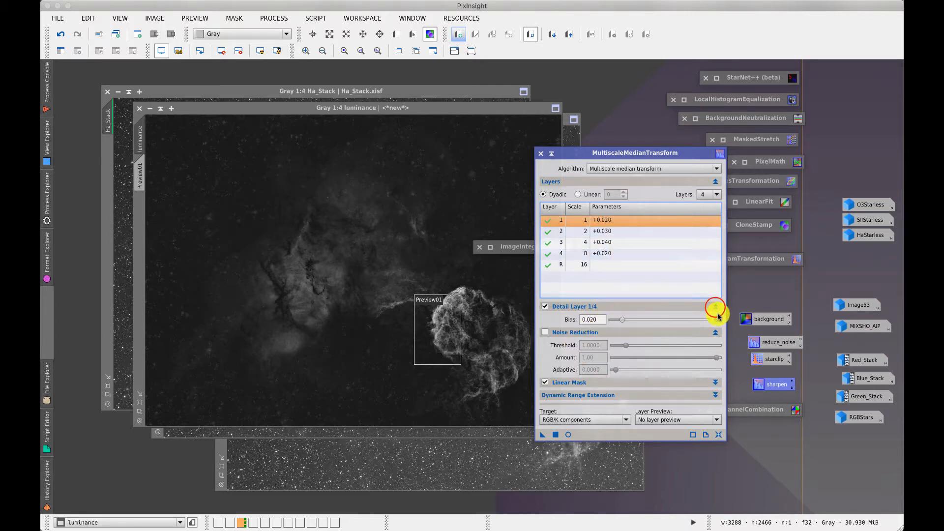
click(715, 319)
click(715, 331)
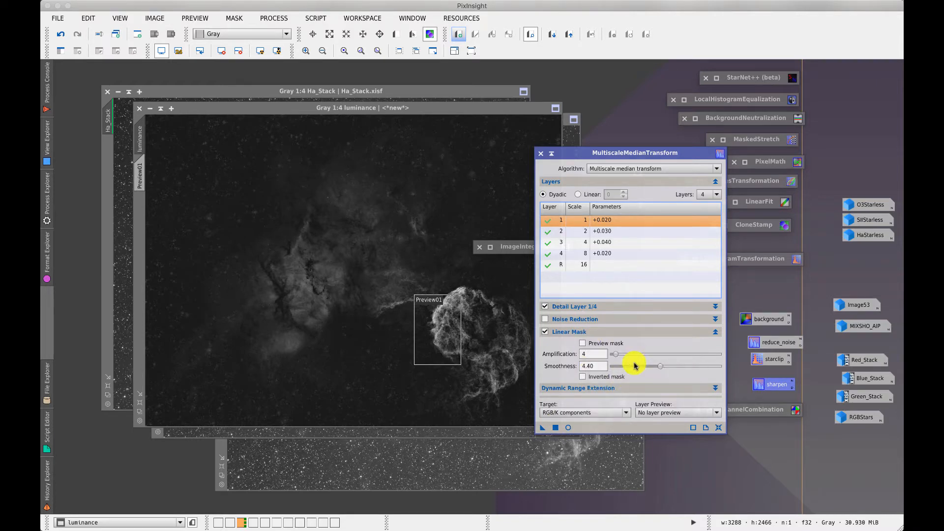
click(569, 428)
Enable the mask preview and set linear mask amplification to 3, then shade the tool
click(583, 343)
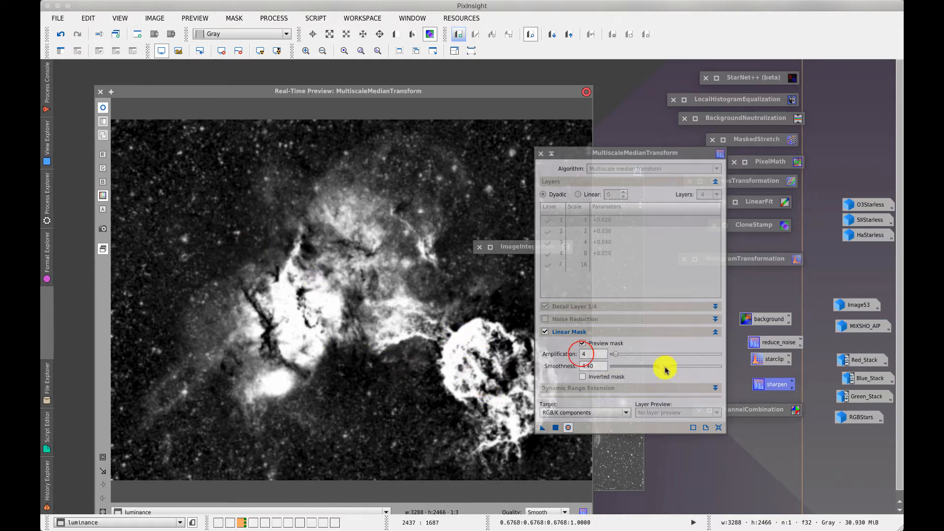
click(585, 353)
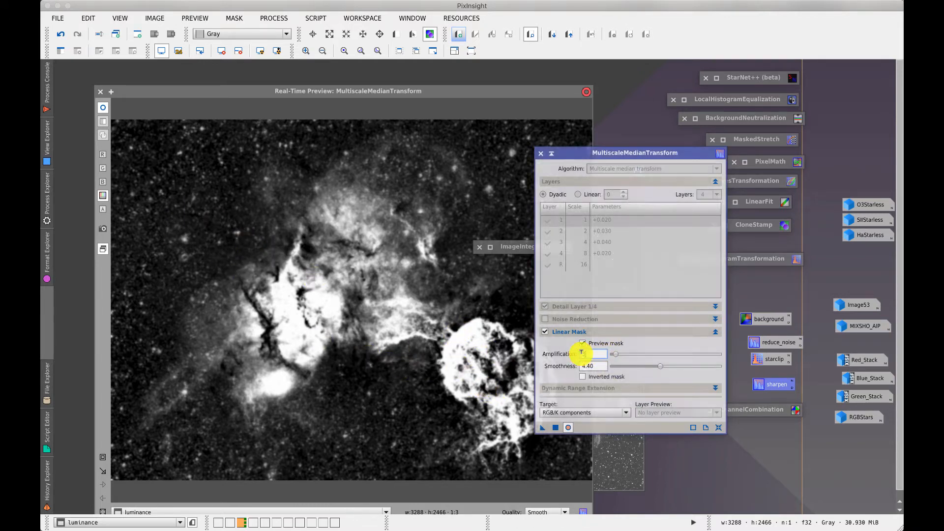
text(3)
key(Return)
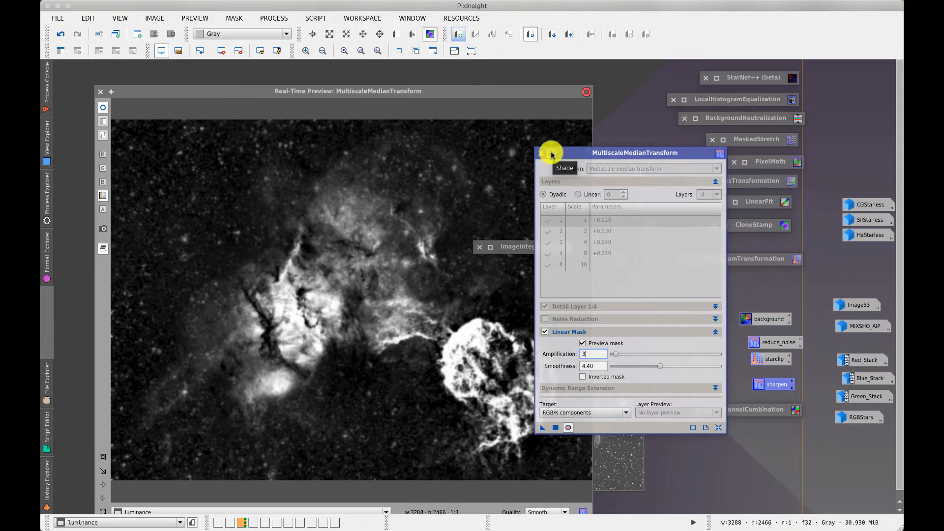
click(552, 153)
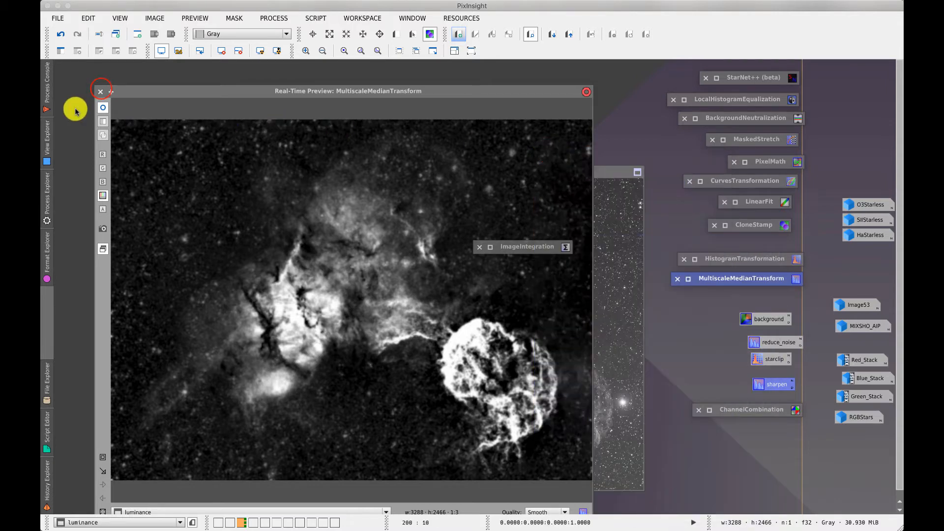
Close the mask preview and step HaStarless back through its StarNet, renaming and MaskedStretch history states
click(100, 92)
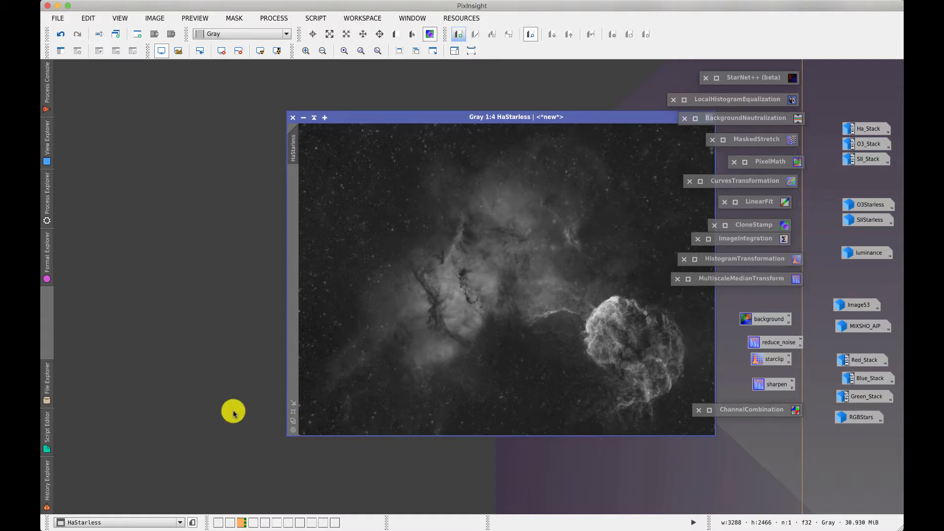
click(48, 472)
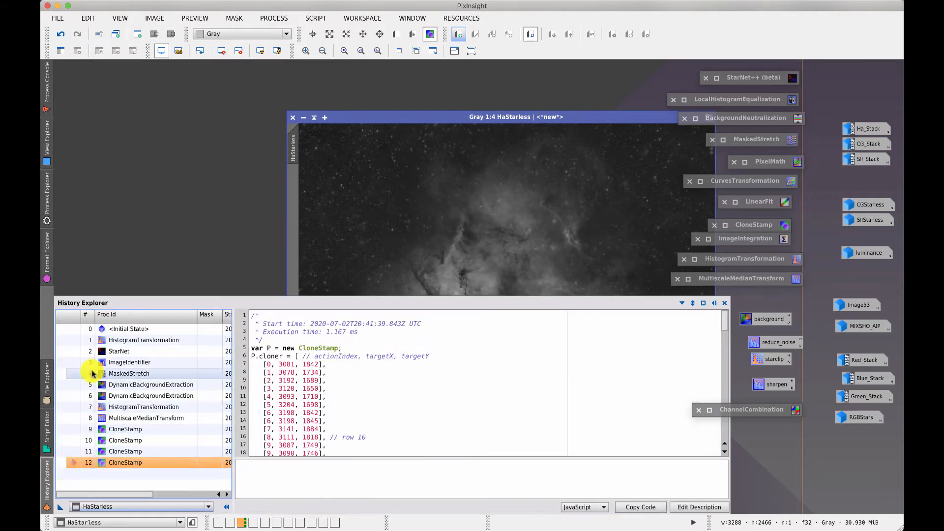
double_click(81, 351)
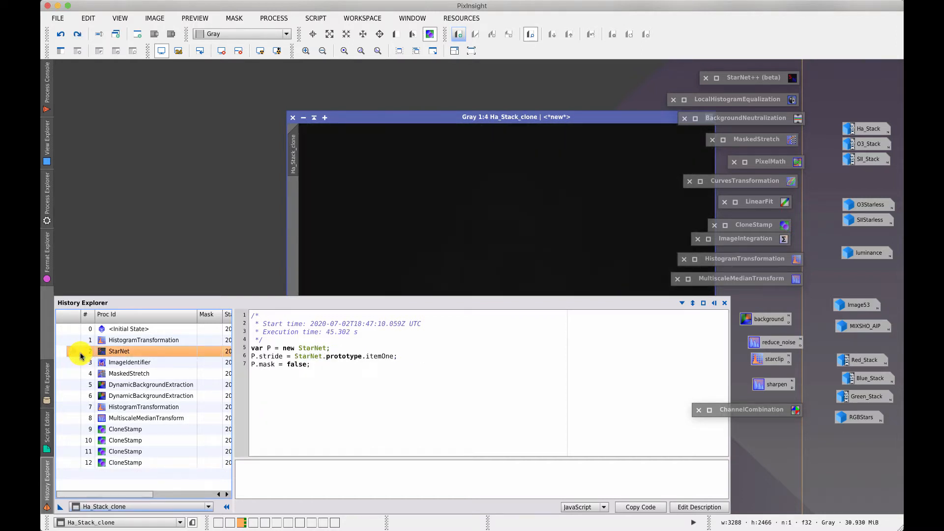
double_click(78, 364)
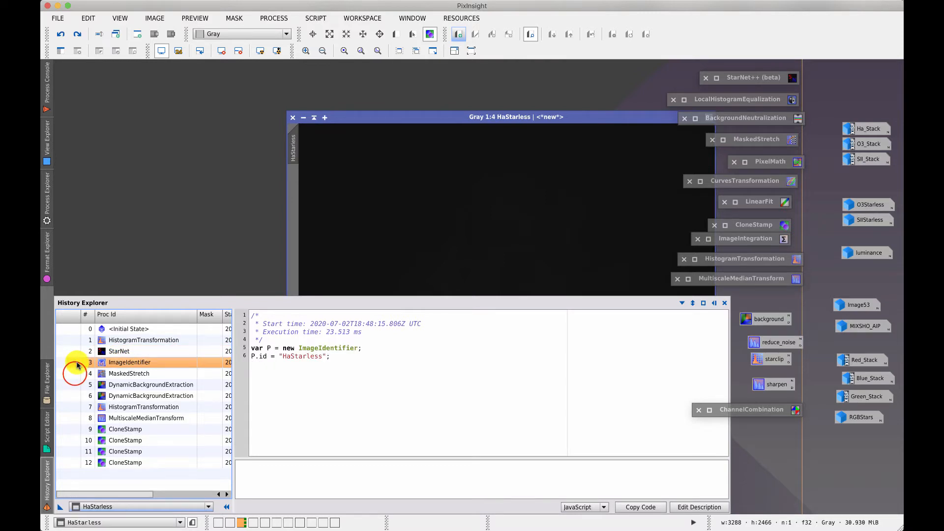
double_click(75, 375)
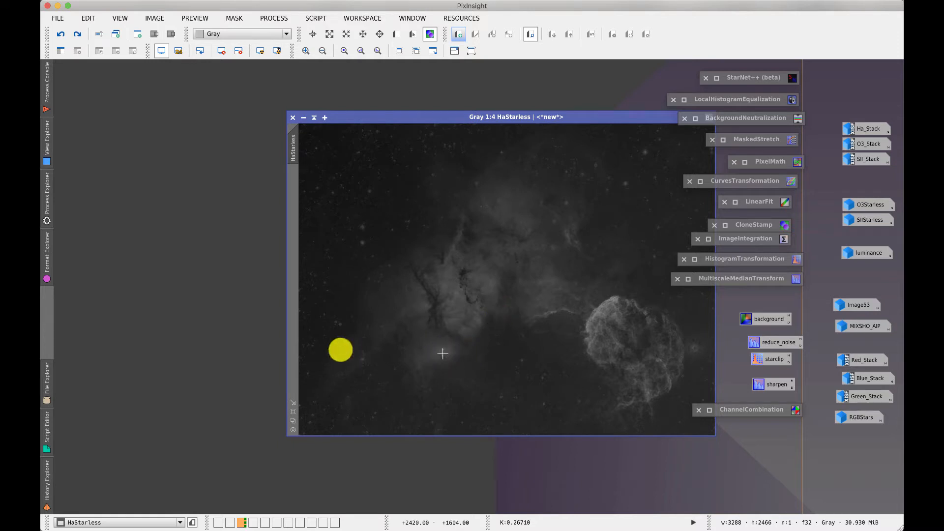
Check the second background extraction state, then return HaStarless to its HistogramTransformation state
click(50, 478)
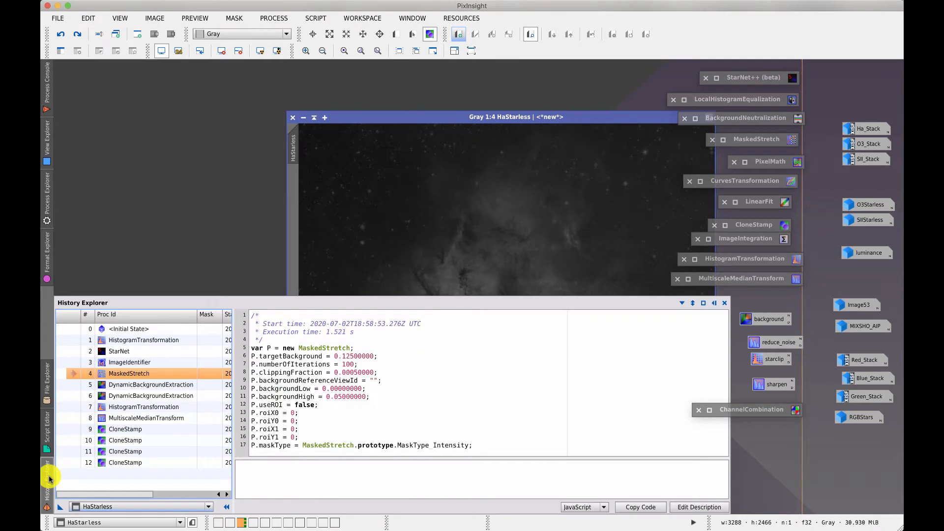
click(74, 398)
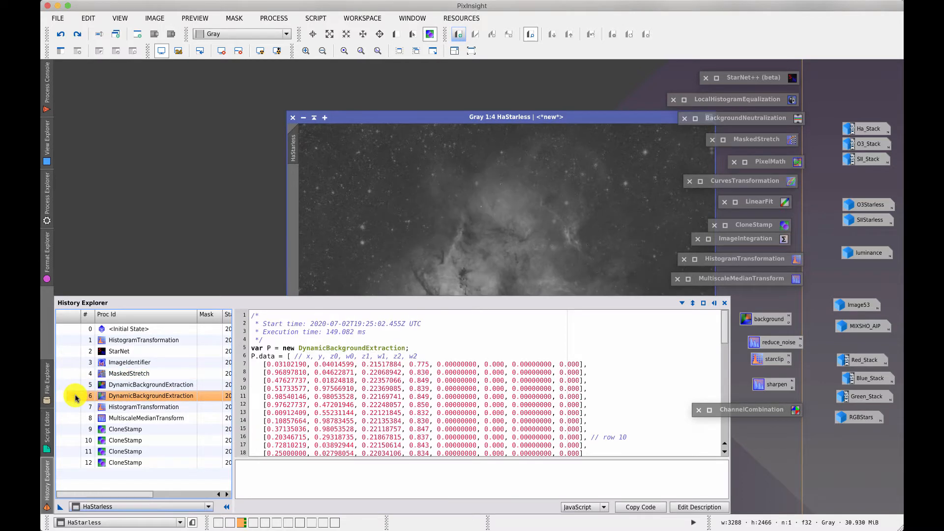
click(164, 243)
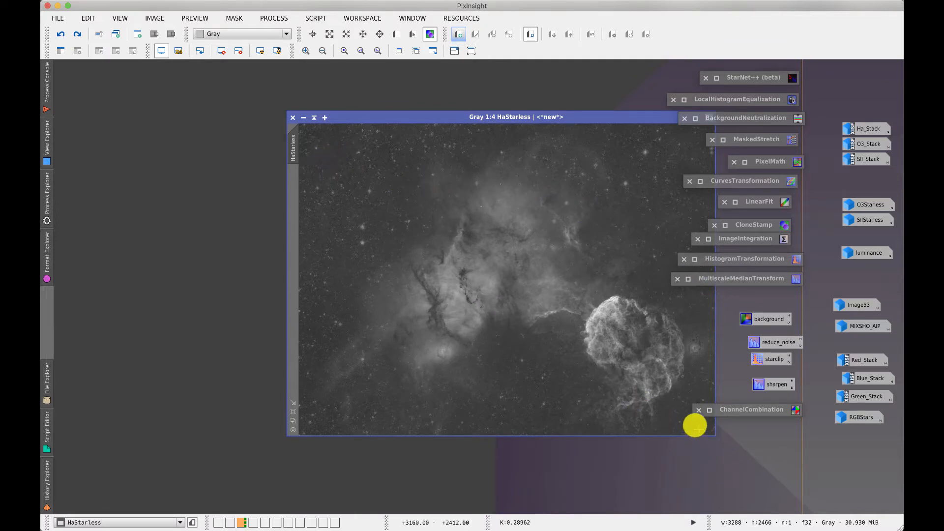
click(47, 475)
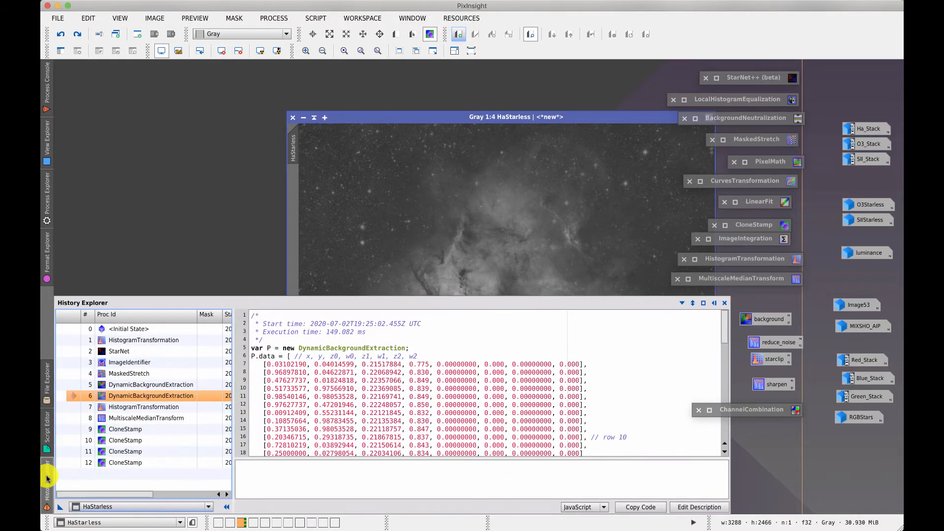
double_click(75, 408)
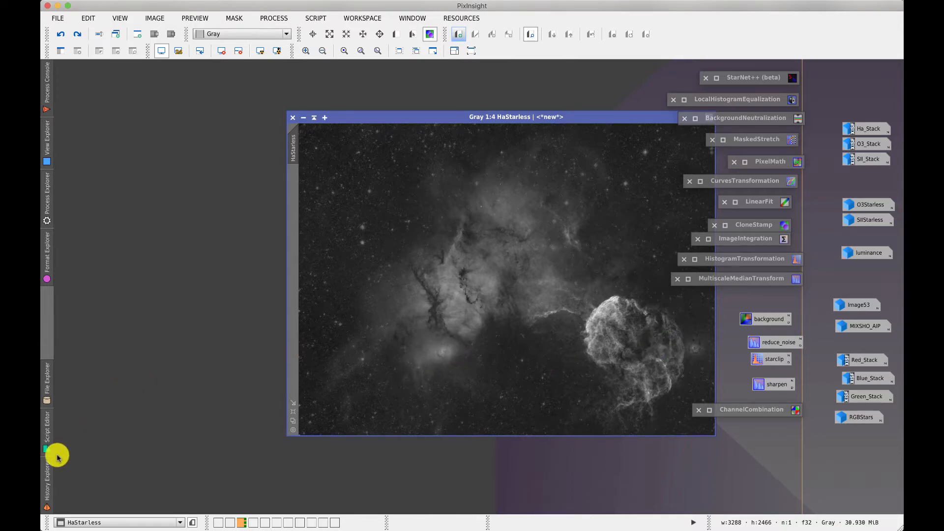
click(47, 466)
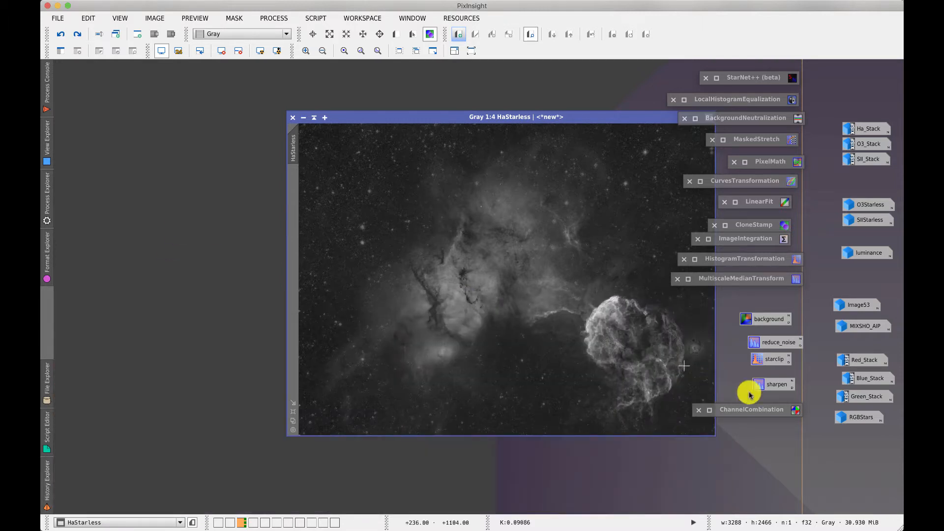
Inspect the reduce_noise MultiscaleMedianTransform (layer 1 off, layers 2–4 at 6.3, 2.3, 1.6), then iconize it
click(777, 344)
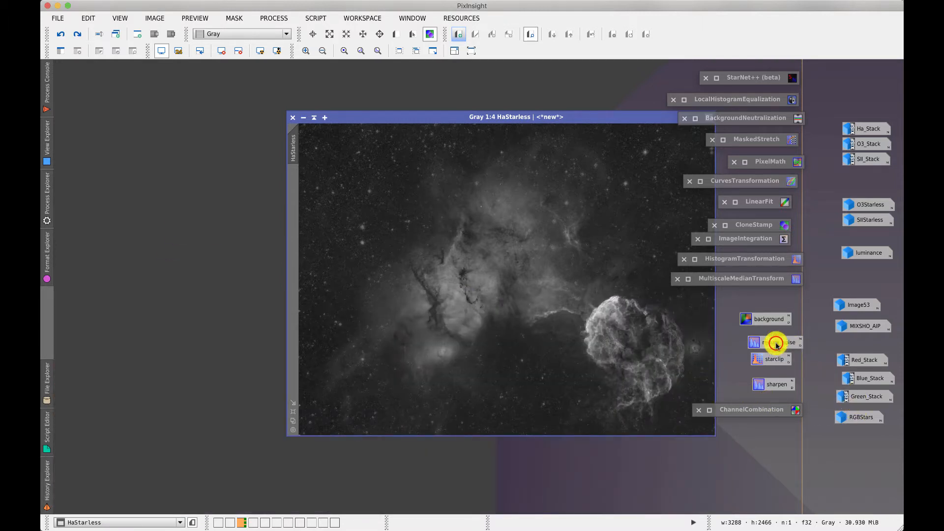
double_click(777, 344)
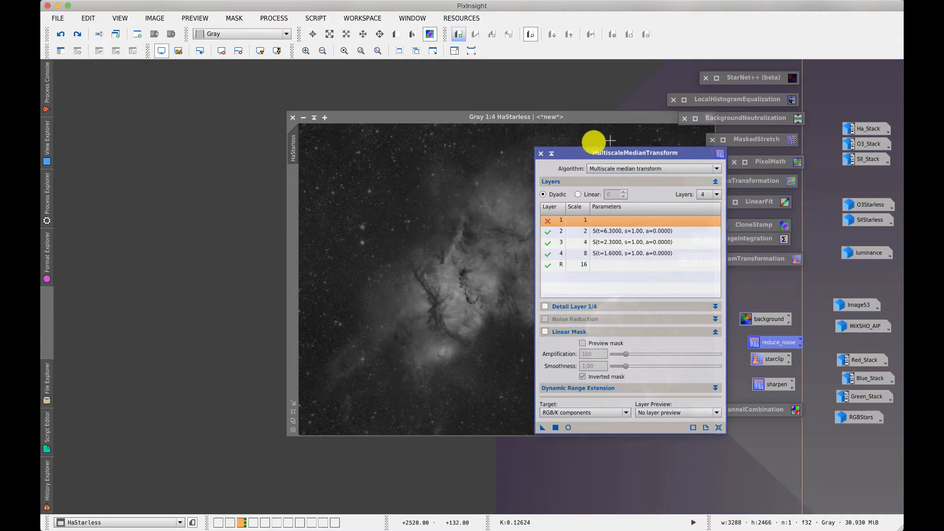
double_click(613, 220)
double_click(614, 220)
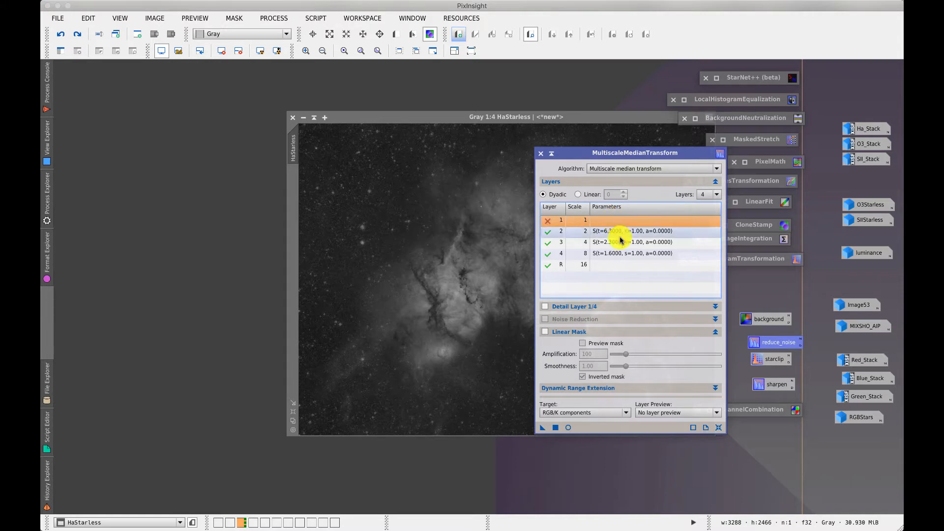
click(621, 232)
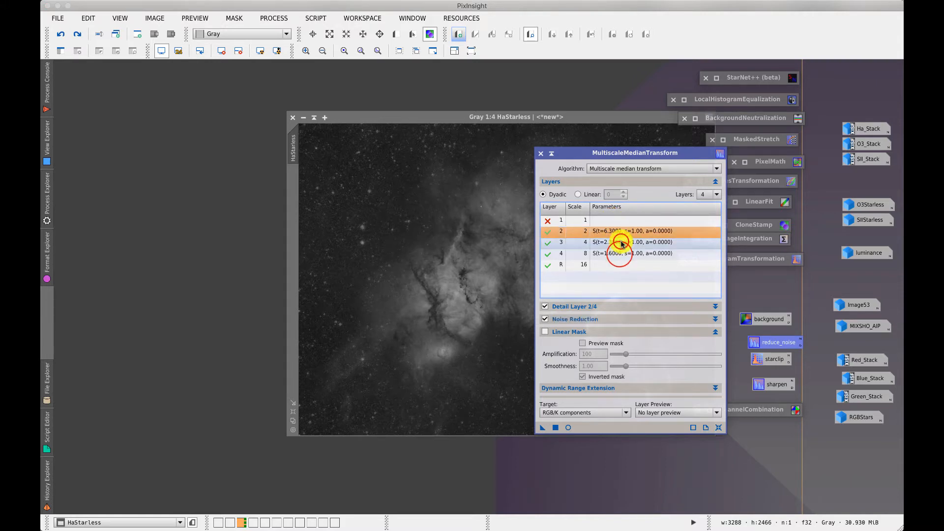
click(620, 243)
click(620, 254)
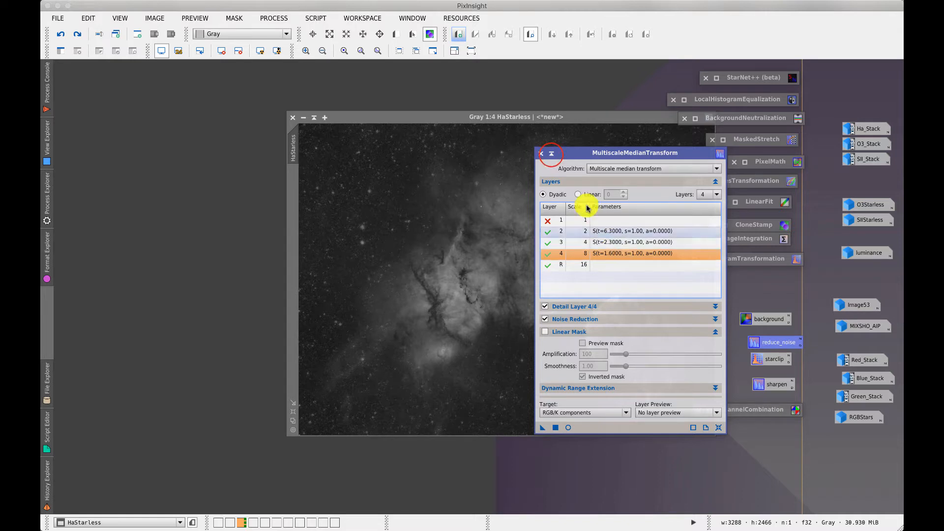
click(552, 154)
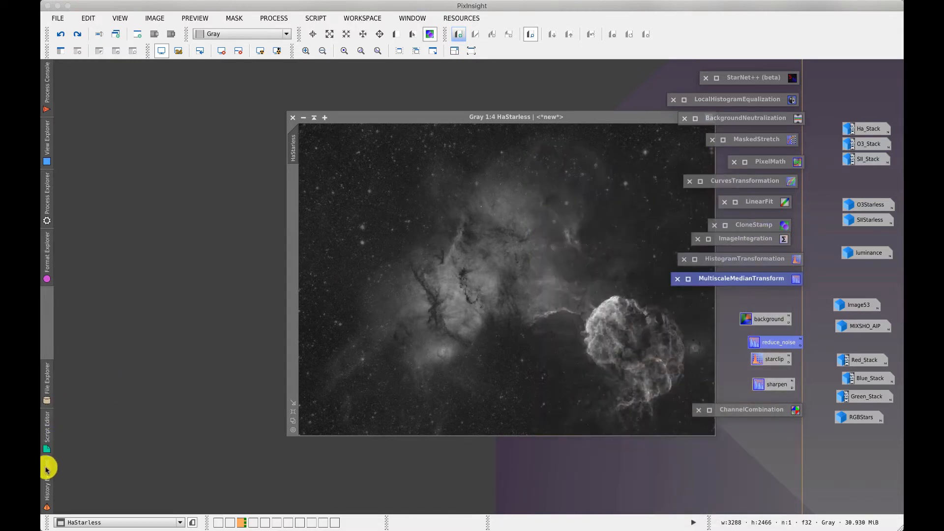
Make the MultiscaleMedianTransform history step the current state of HaStarless
mouse_move(47, 470)
click(74, 417)
click(75, 418)
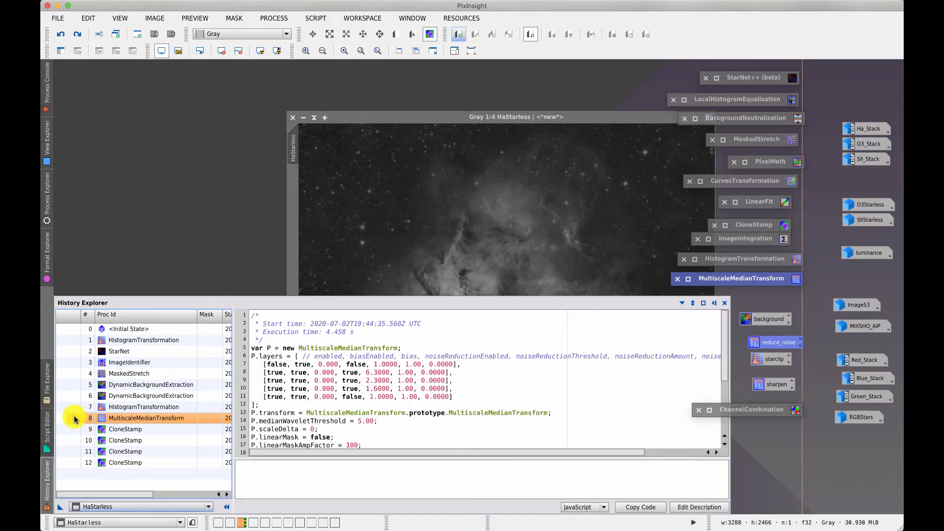
double_click(75, 418)
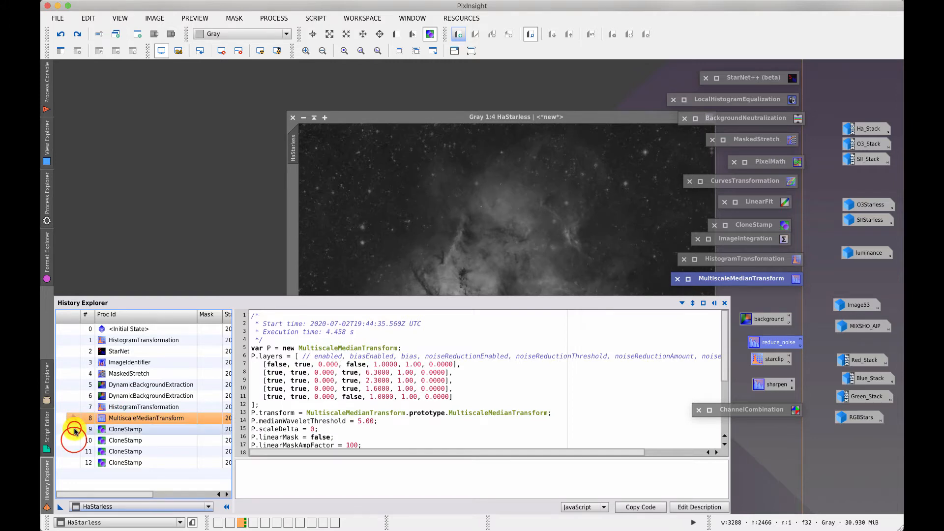
Step HaStarless forward to its final CloneStamp state, hide the history, and move the image left
click(74, 430)
click(74, 440)
double_click(74, 440)
double_click(76, 452)
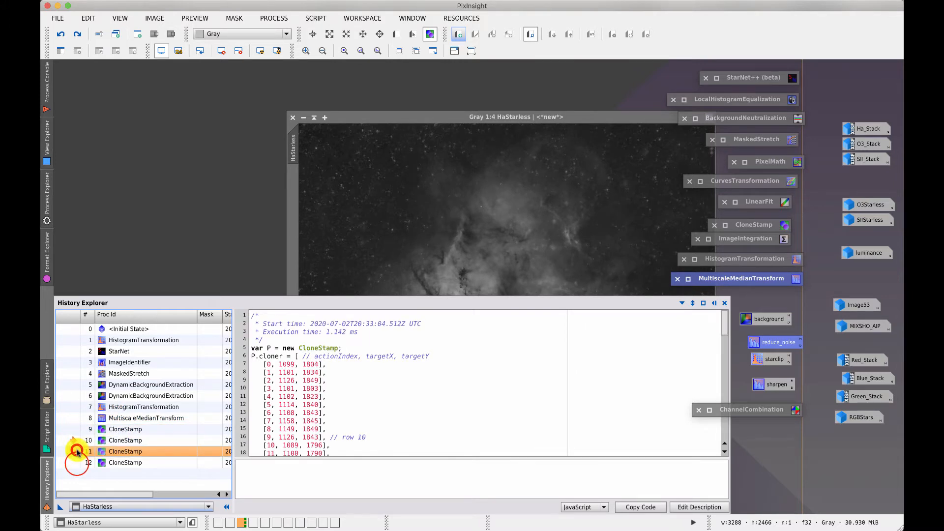
click(77, 463)
double_click(76, 465)
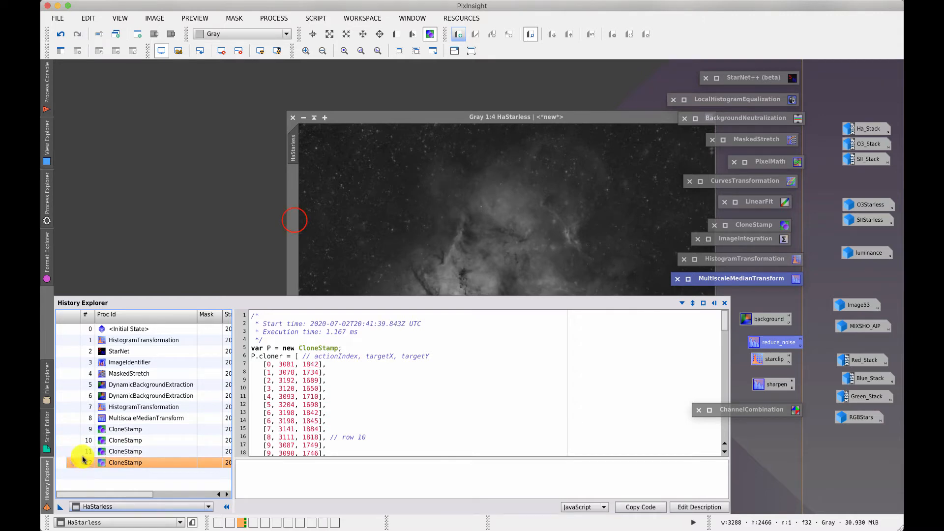
click(295, 220)
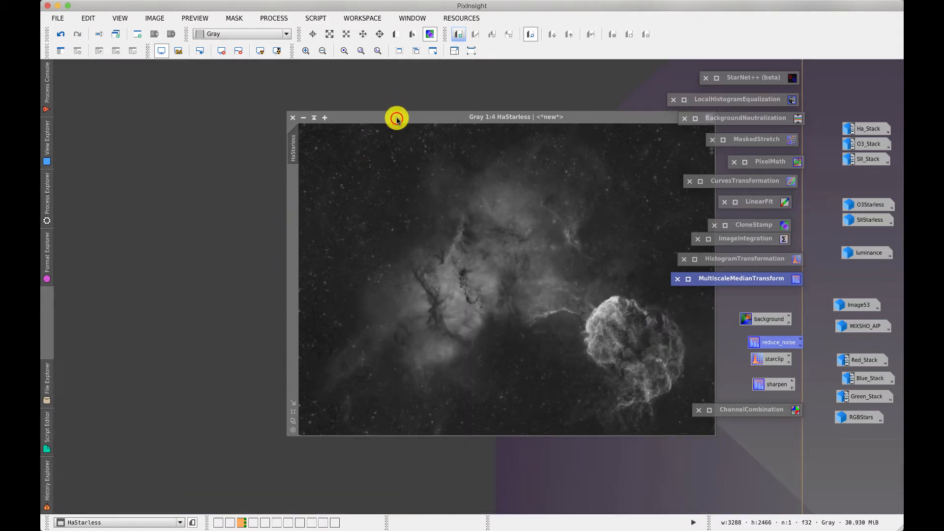
drag(396, 118, 304, 119)
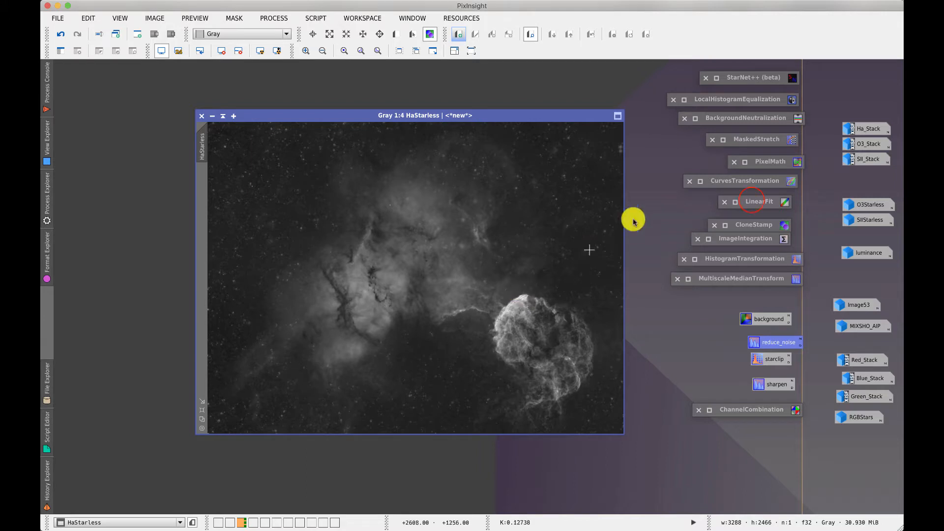
Choose HaStarless as the LinearFit reference image and return LinearFit to its workspace icon
double_click(755, 201)
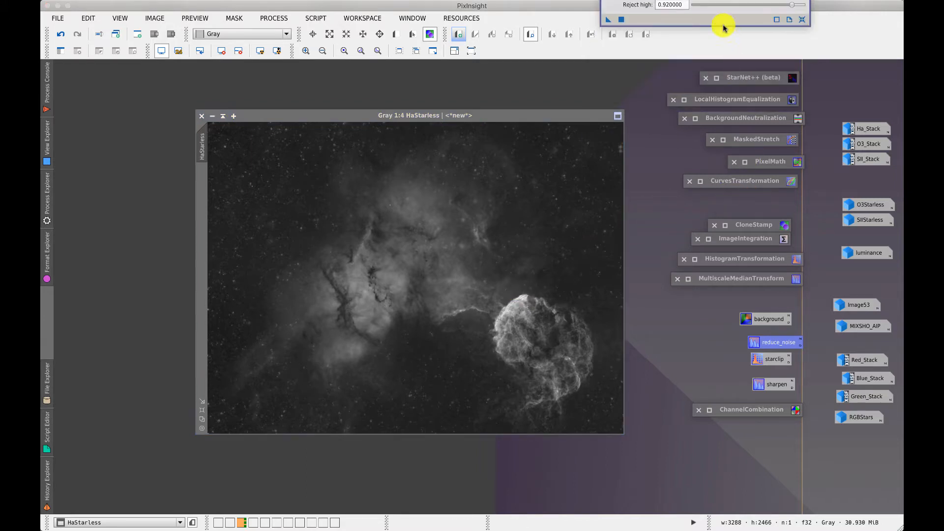
drag(674, 0, 323, 341)
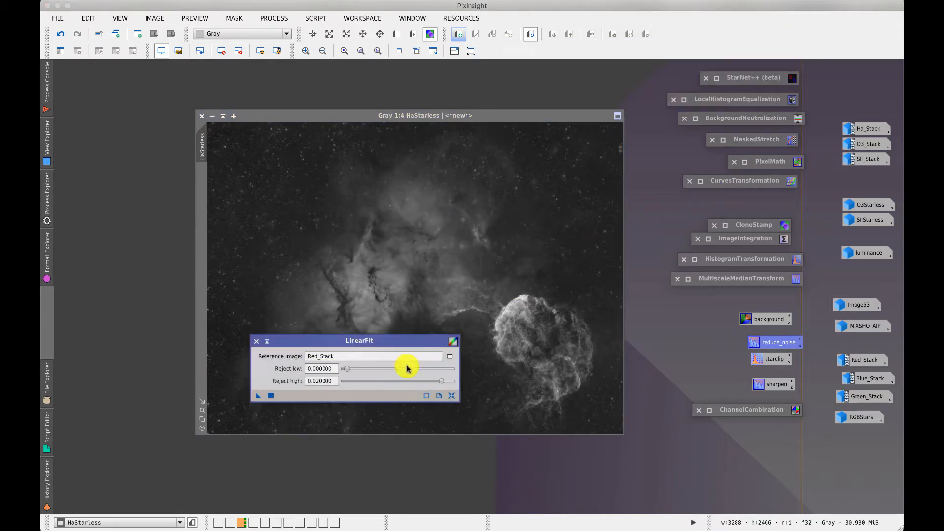
click(449, 357)
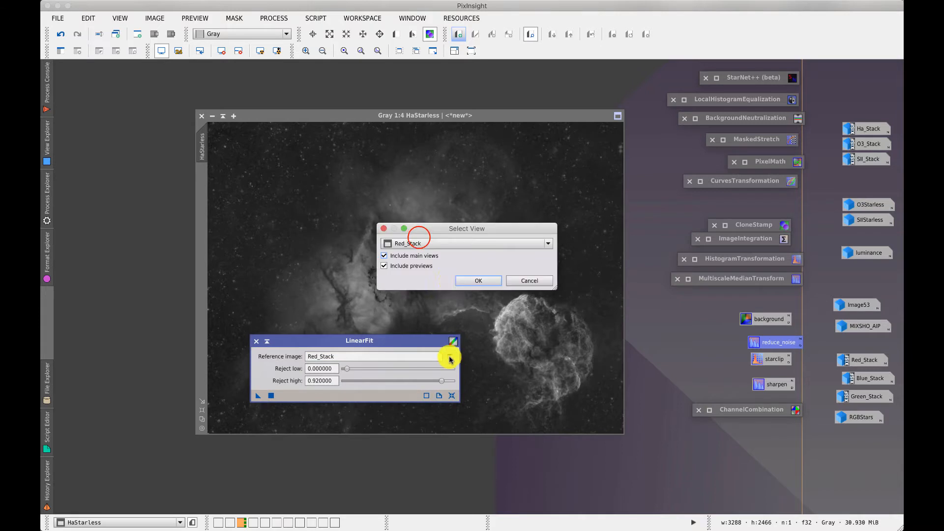
click(415, 244)
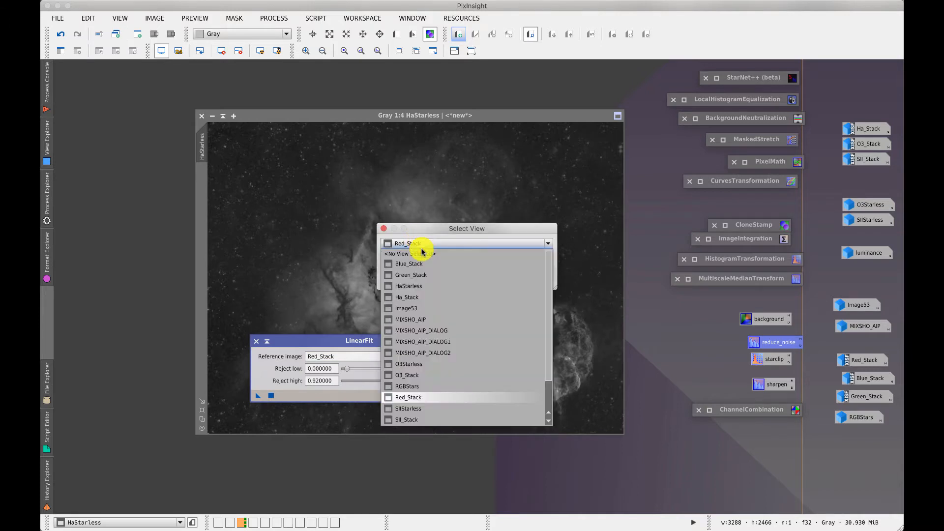
click(427, 287)
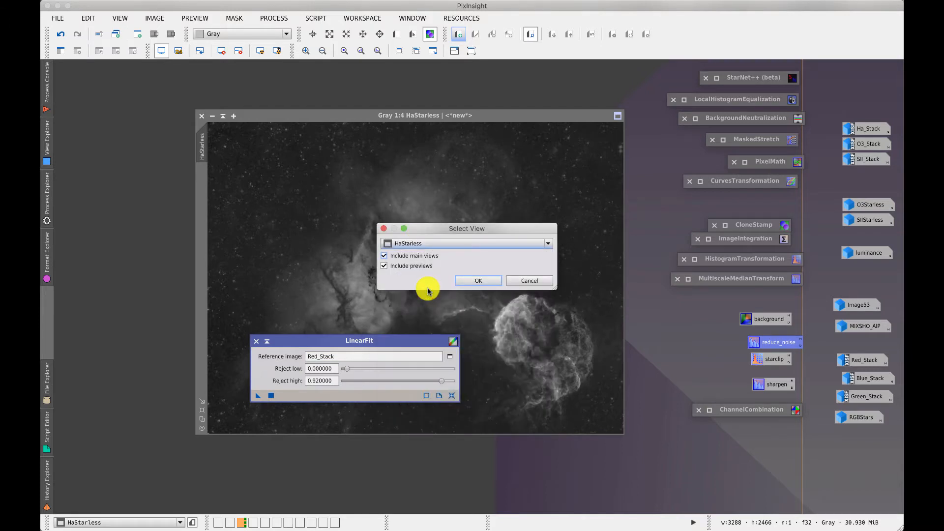
click(468, 281)
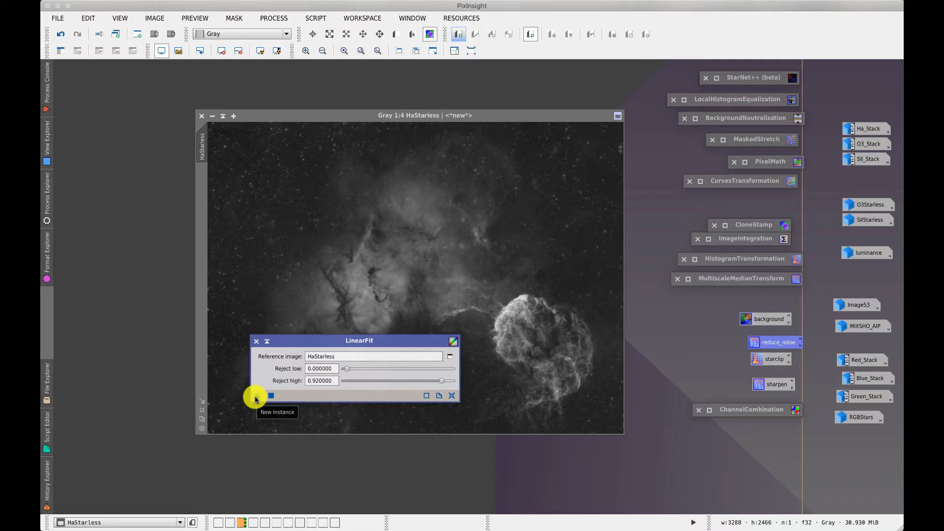
click(267, 342)
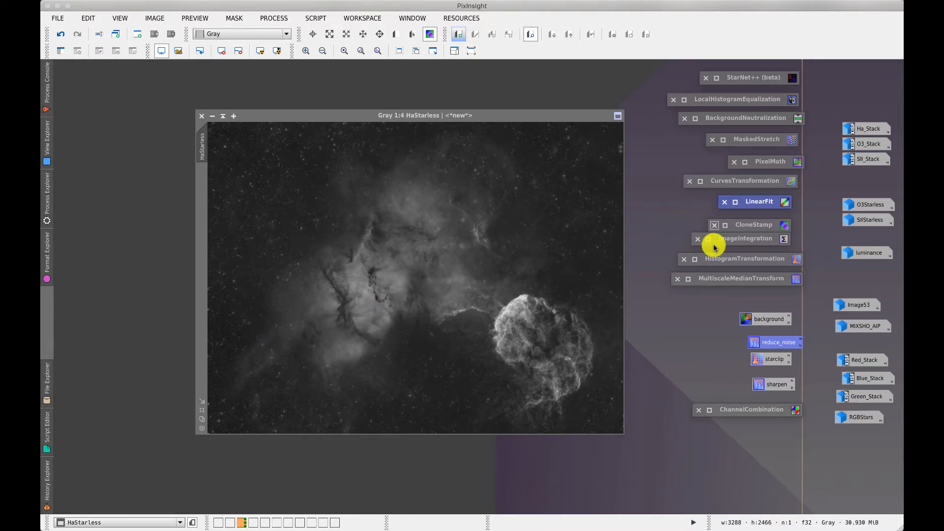
Reset HistogramTransformation, track HaStarless, clip shadows at 0.05569620, and iconize it again
double_click(739, 259)
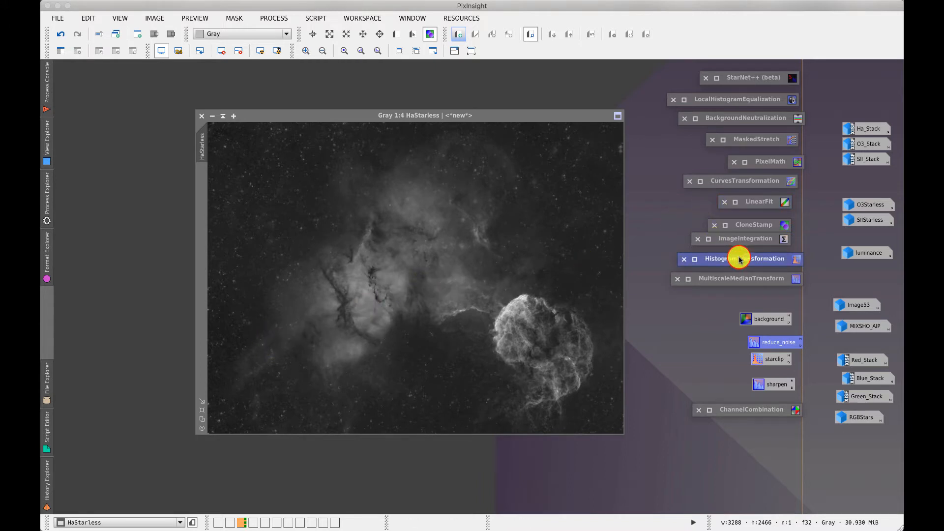
click(803, 413)
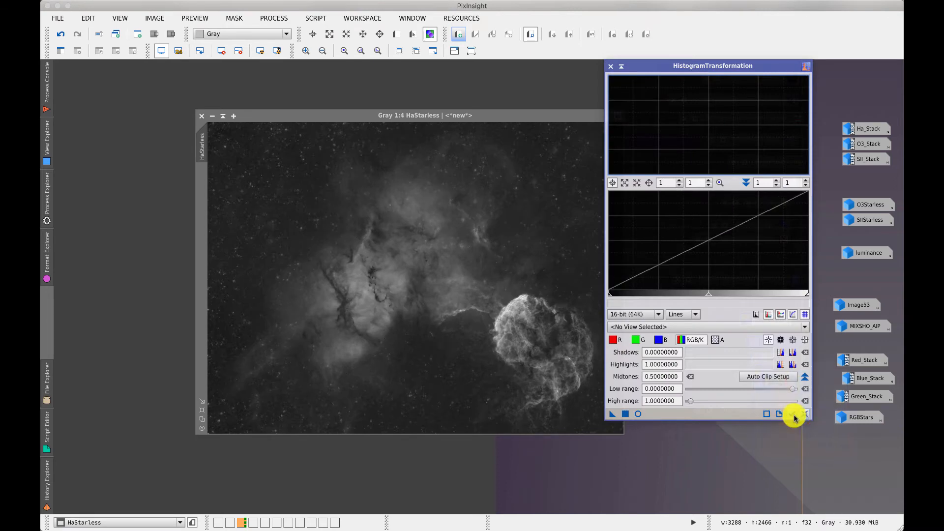
click(793, 415)
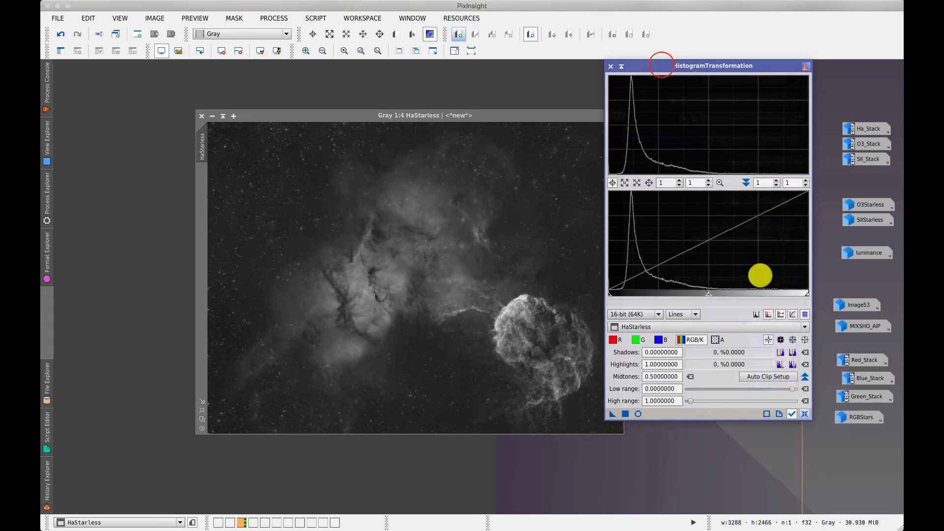
click(661, 66)
drag(659, 64, 659, 116)
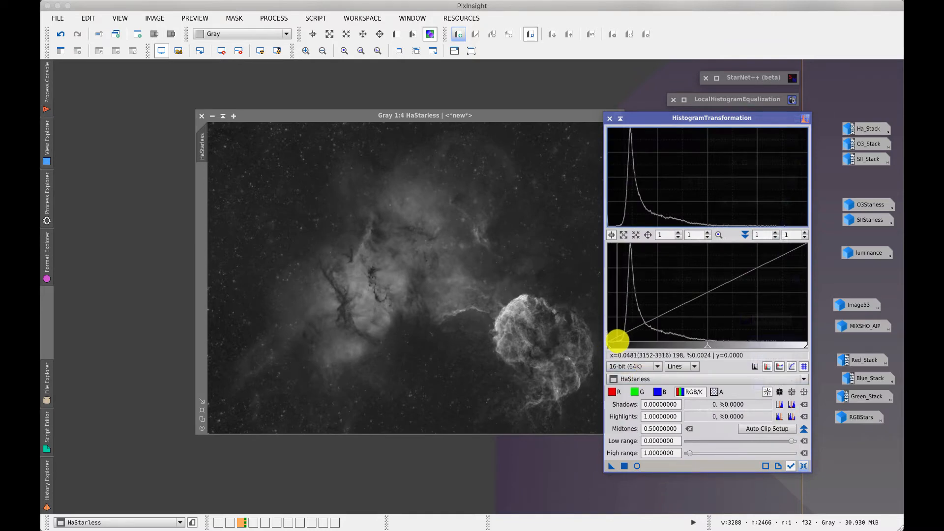
drag(608, 346, 619, 346)
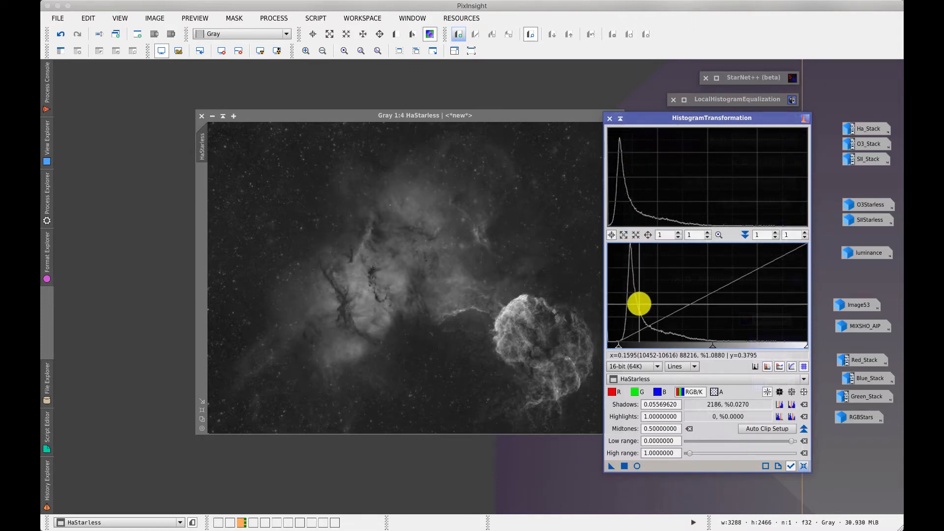
click(621, 119)
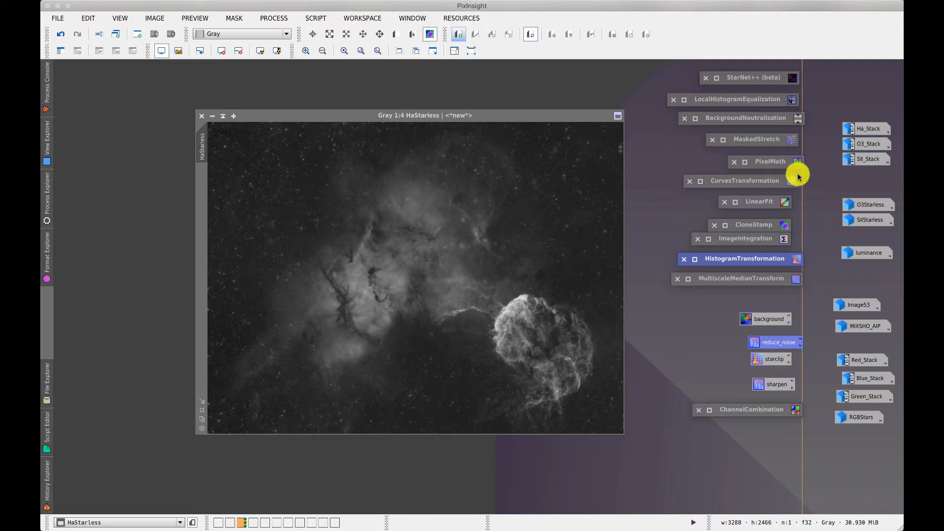
Open O3Starless and SIIStarless, minimize SIIStarless, and line O3Starless up over HaStarless
double_click(869, 205)
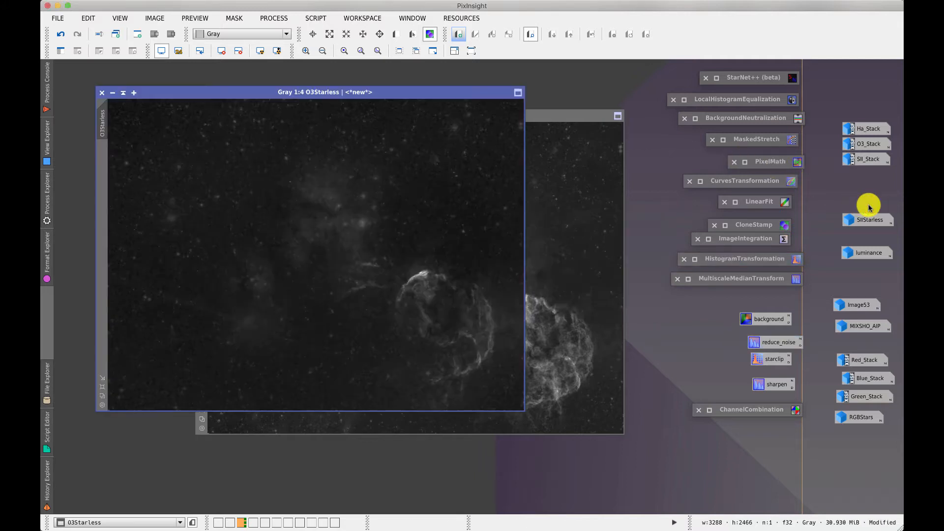
drag(236, 92, 464, 136)
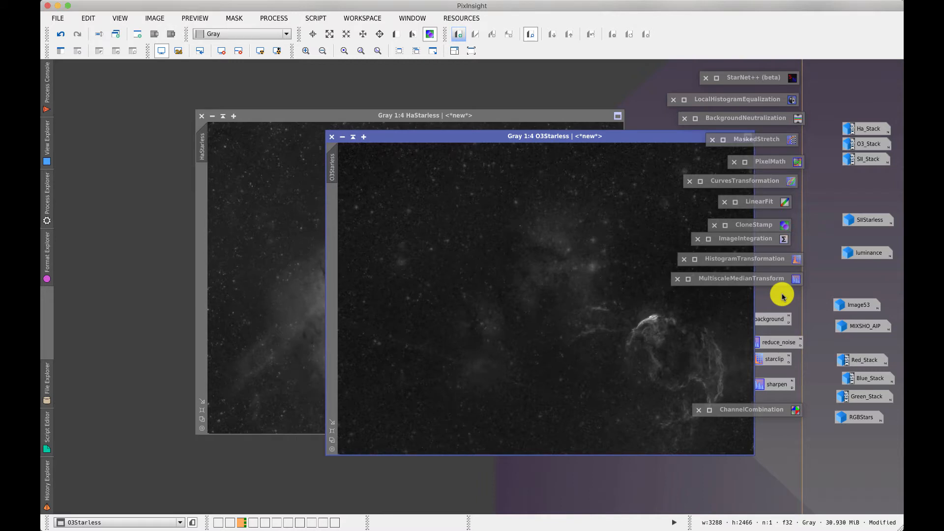
double_click(869, 219)
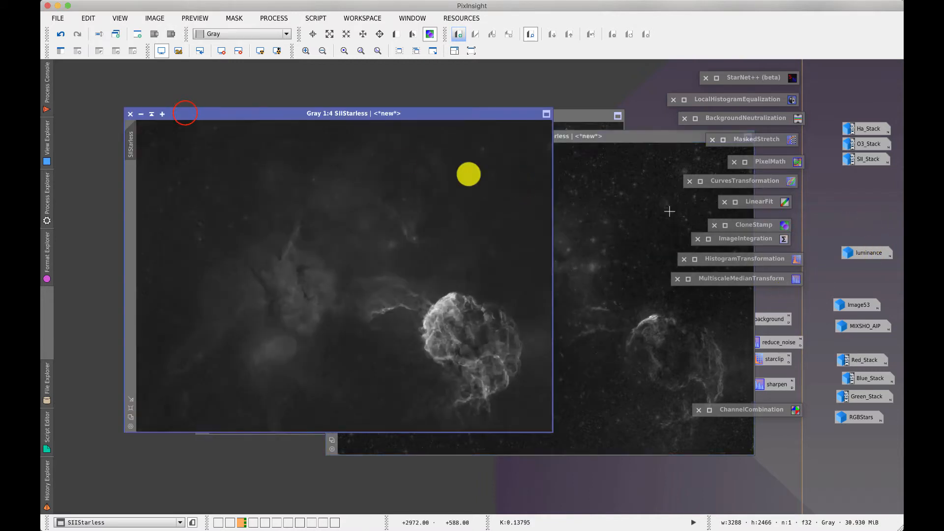
drag(181, 111, 427, 146)
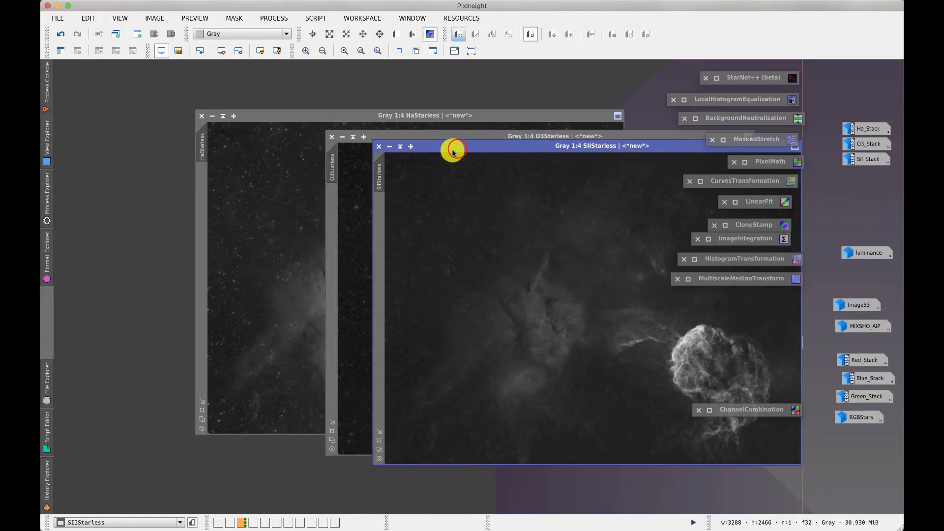
drag(453, 151, 245, 130)
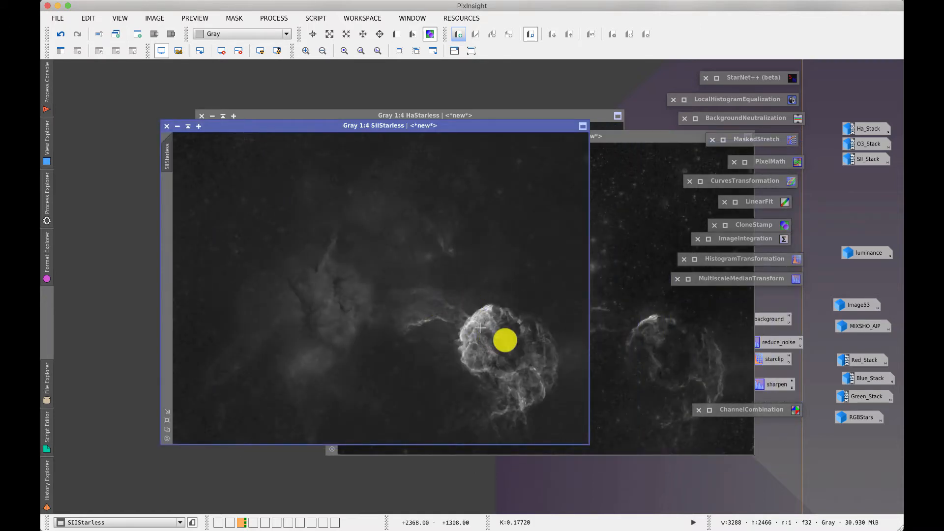
click(176, 126)
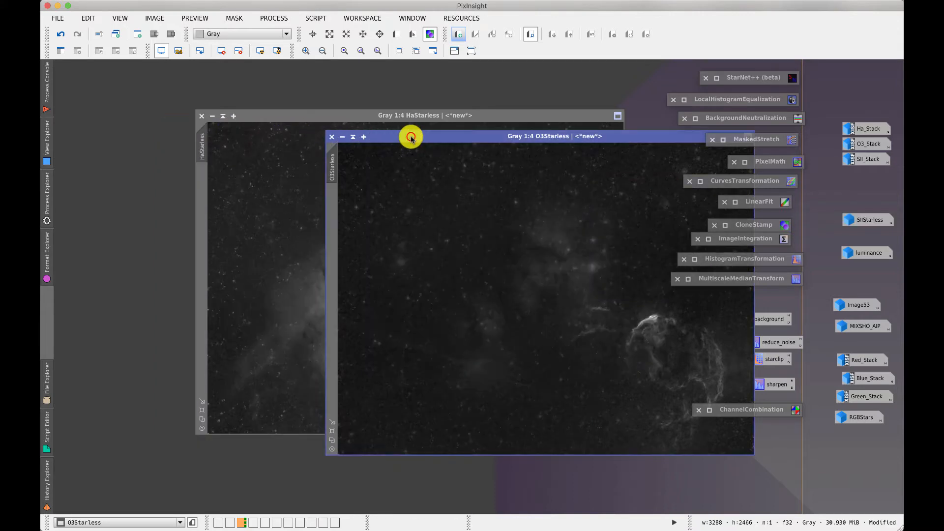
drag(411, 135, 278, 139)
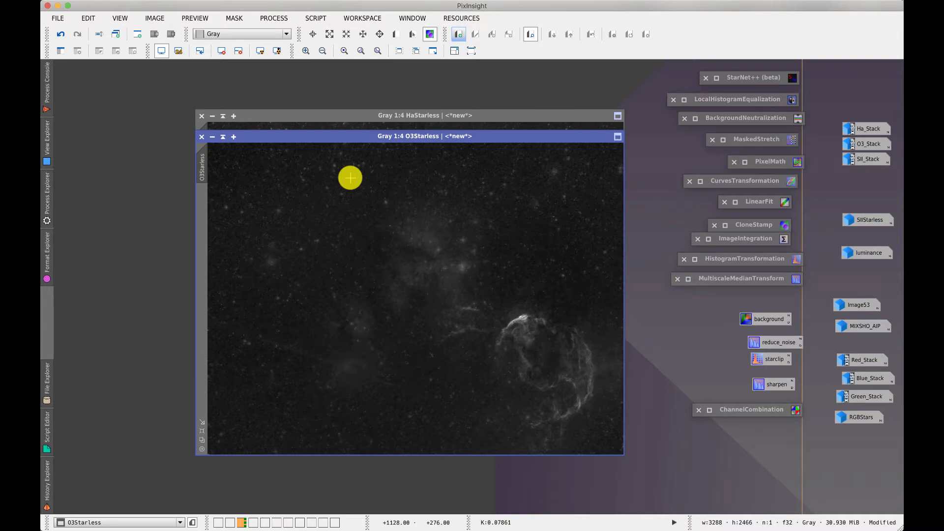
Try various LocalHistogramEqualization kernel radius, contrast limit, amount and histogram resolution values
double_click(727, 100)
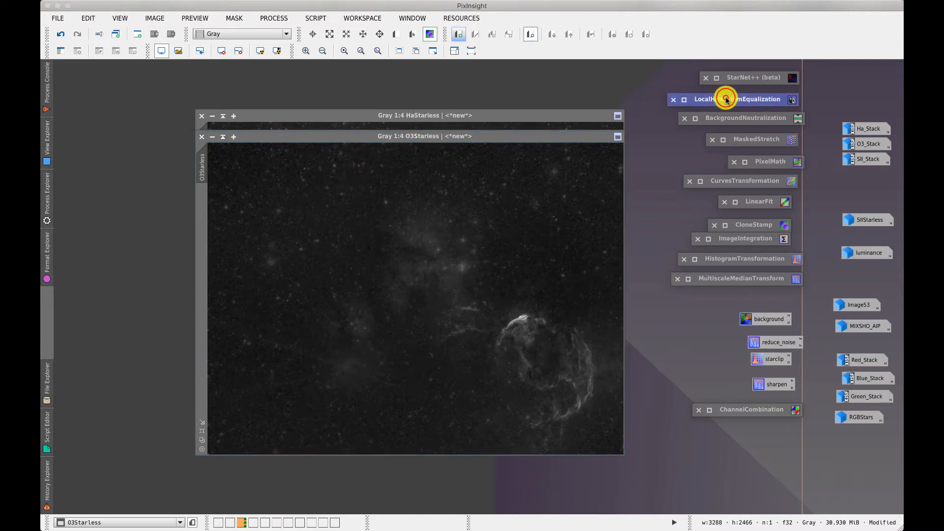
drag(737, 71, 448, 252)
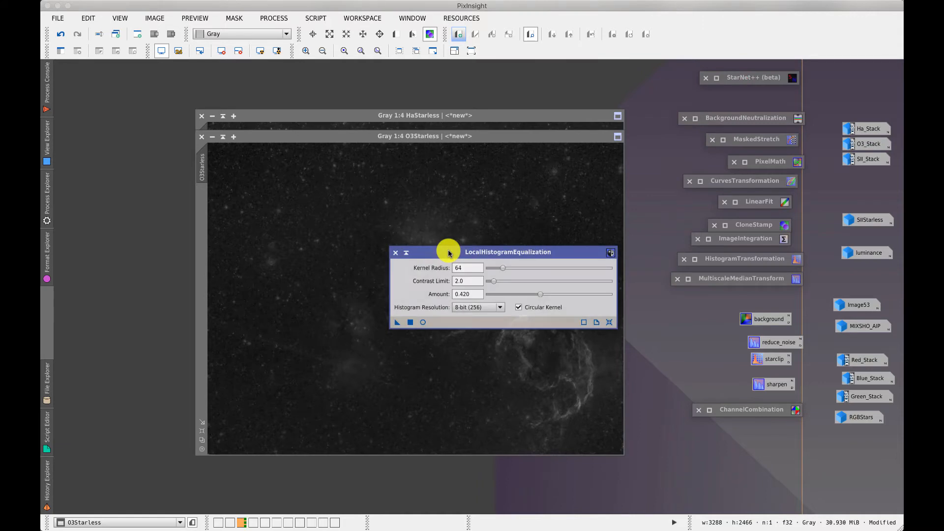
drag(502, 268, 566, 268)
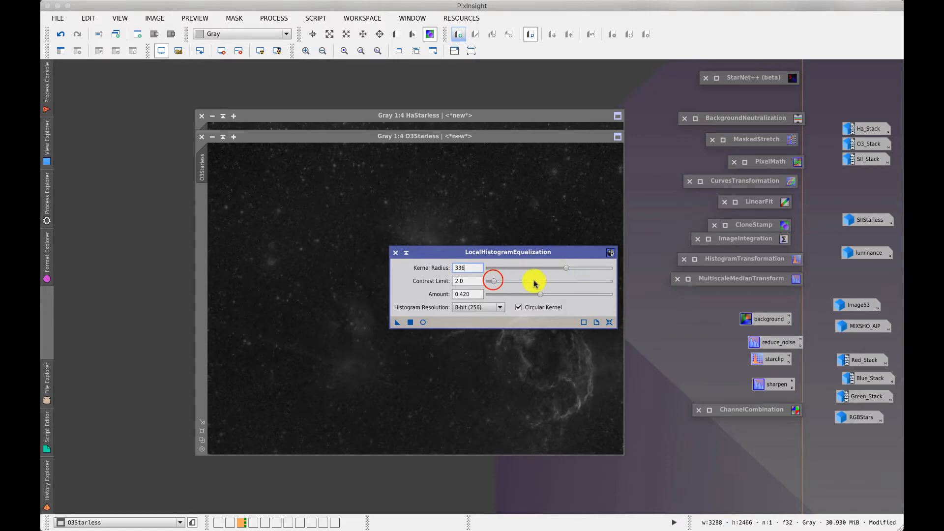
click(493, 280)
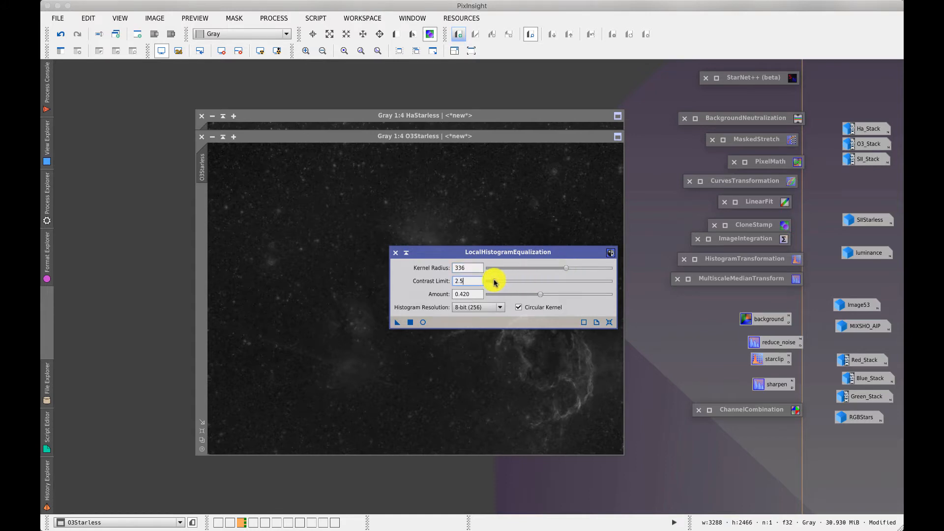
drag(539, 294, 520, 297)
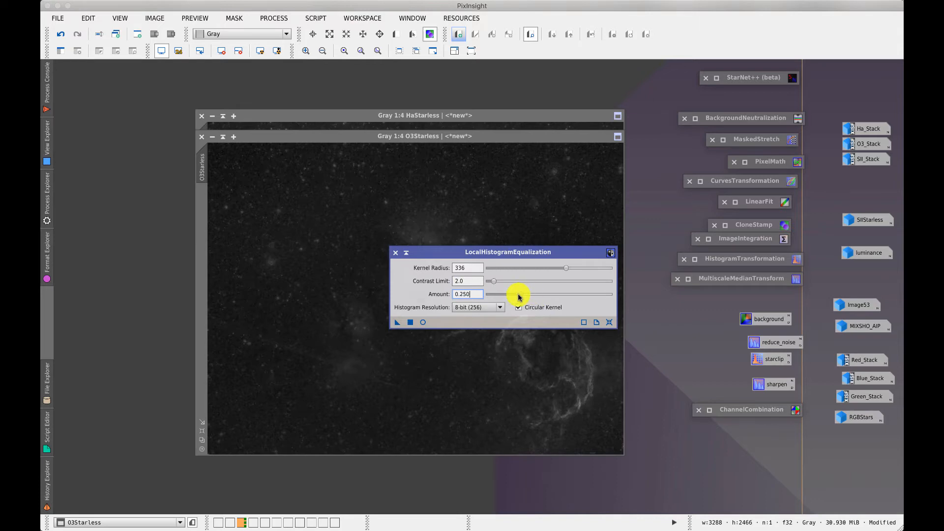
click(474, 307)
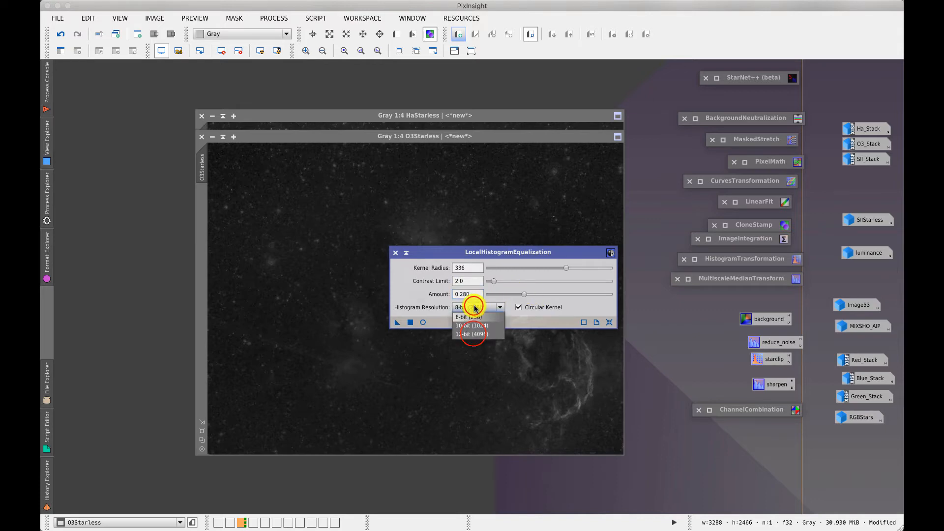
click(474, 334)
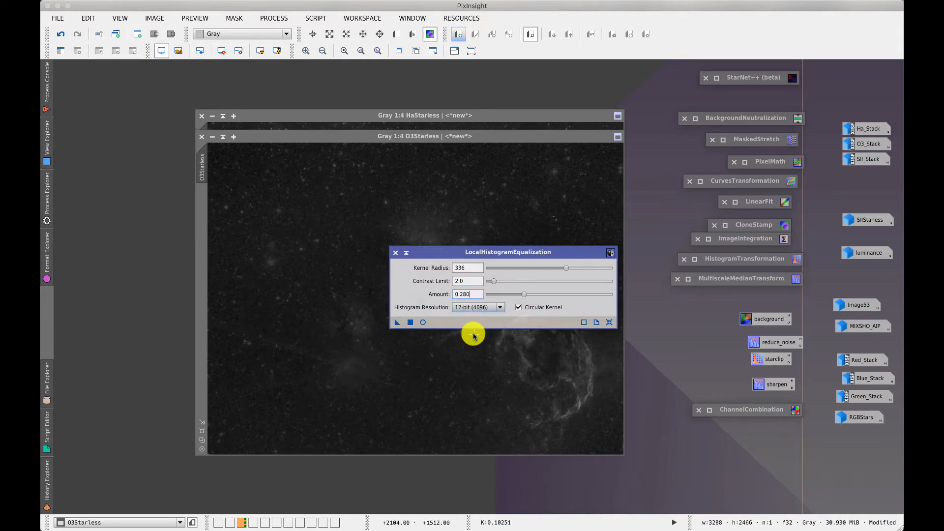
drag(565, 268, 514, 272)
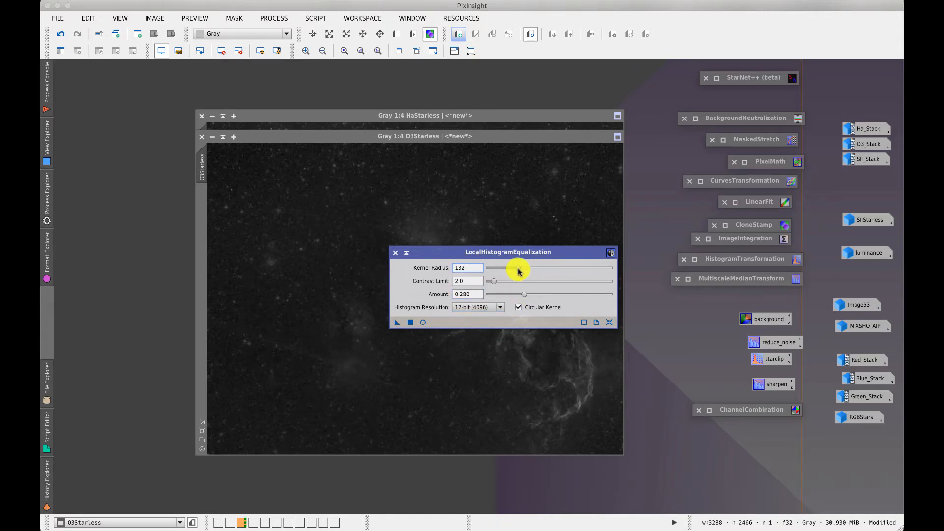
click(493, 281)
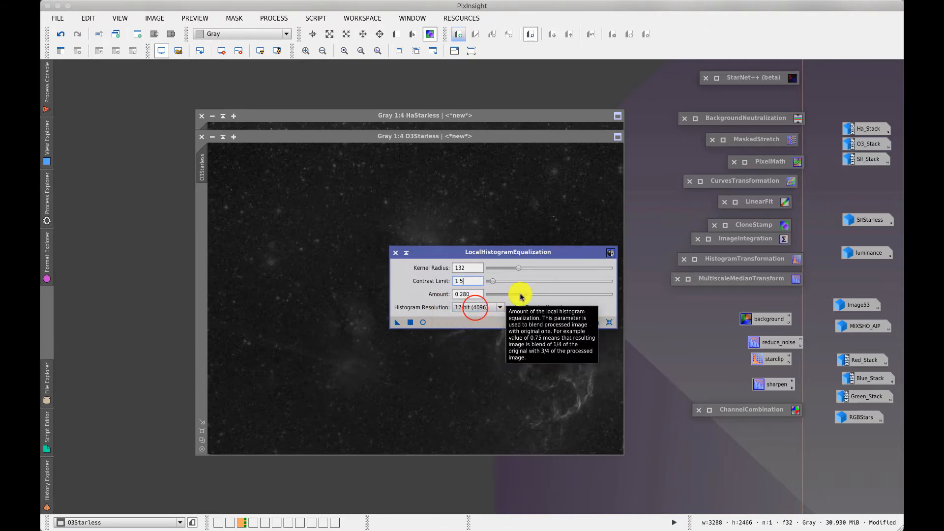
click(475, 308)
click(467, 323)
drag(518, 268, 505, 268)
Reset LocalHistogramEqualization to defaults, set amount to 0.210, and keep it as a workspace icon
click(610, 323)
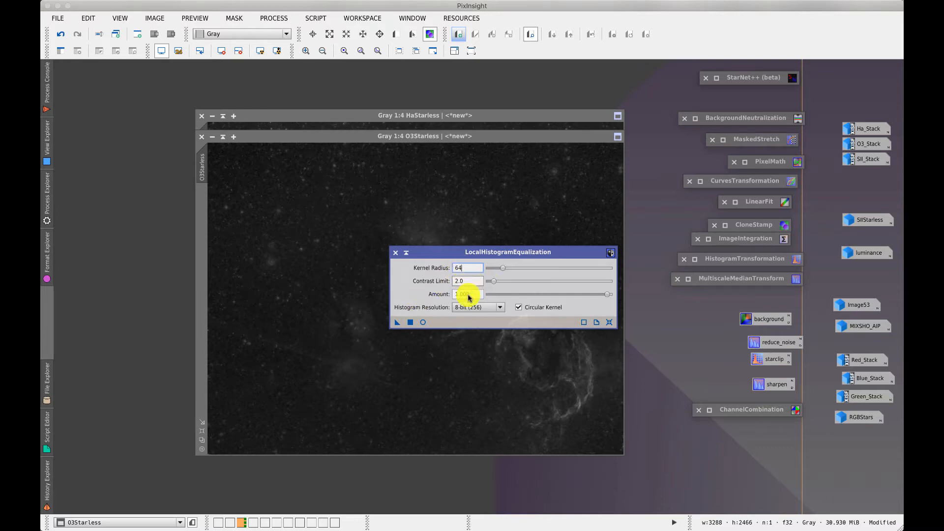
click(607, 294)
drag(608, 294, 516, 294)
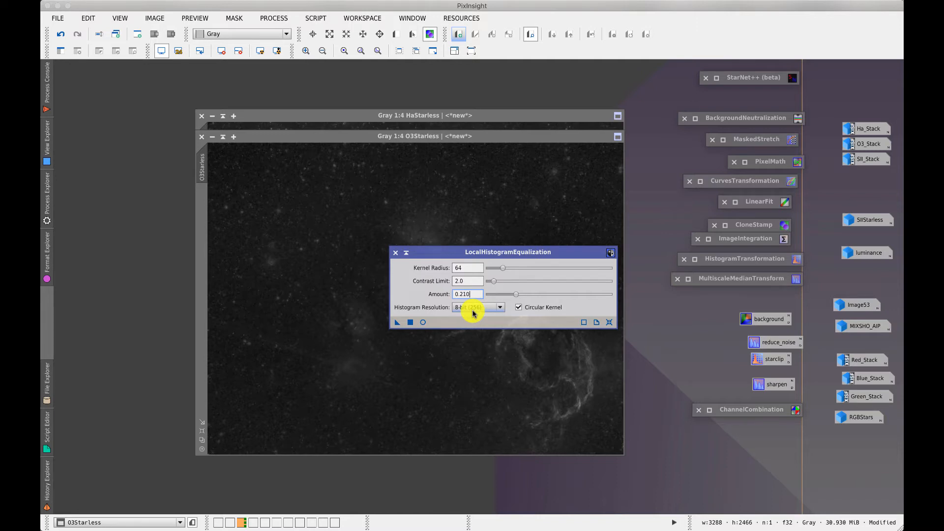
drag(422, 253, 468, 261)
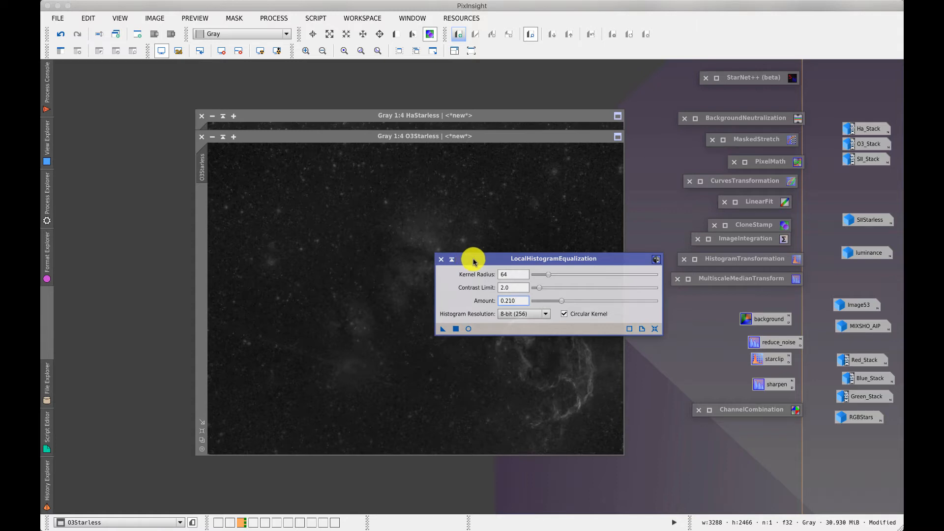
drag(474, 260, 594, 243)
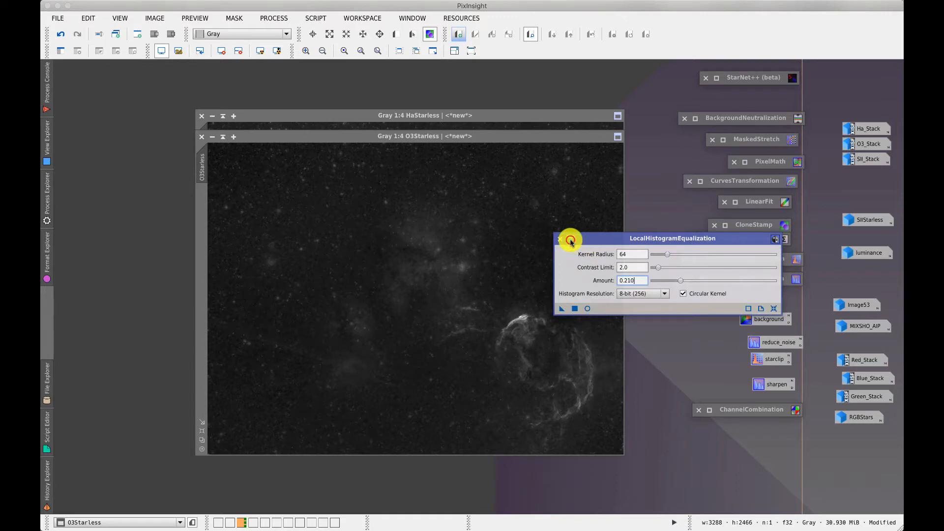
click(571, 239)
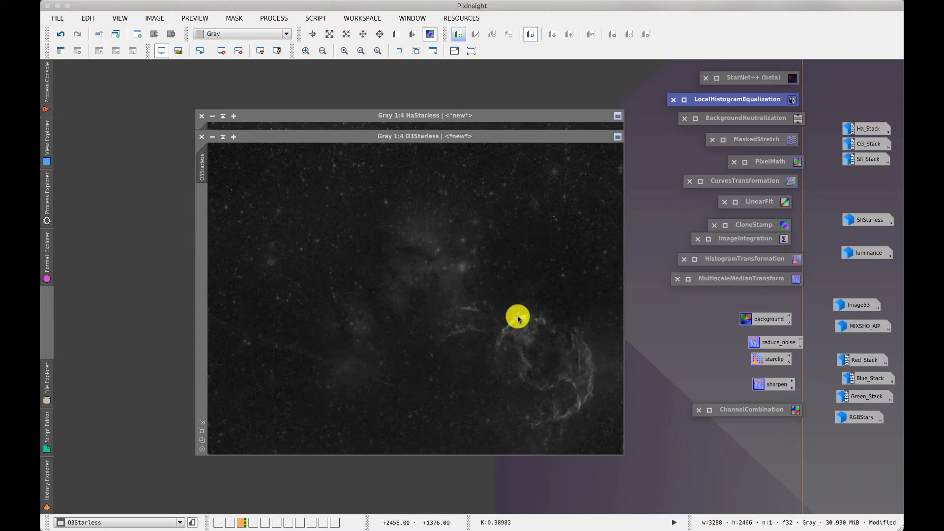
Reset HistogramTransformation, set high range to 1.1, apply it to O3Starless, and collapse it
double_click(742, 258)
drag(655, 118, 500, 99)
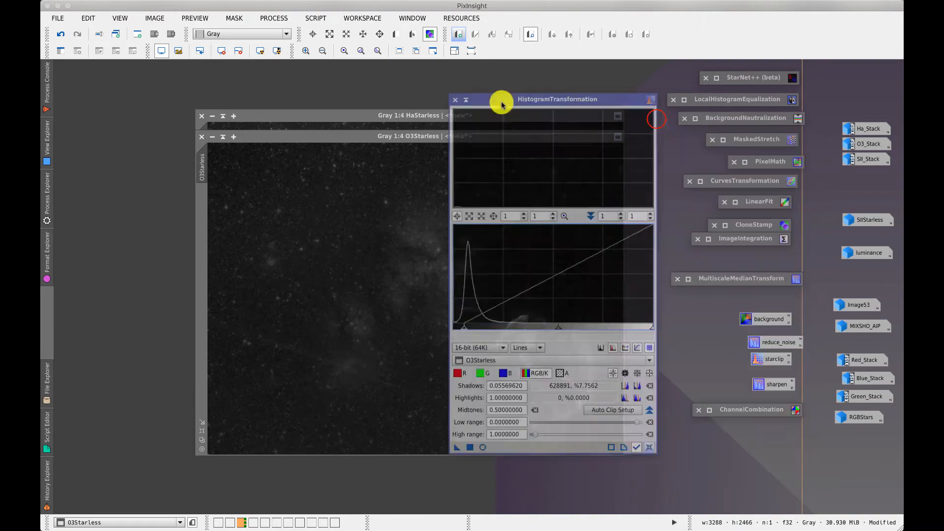
click(649, 447)
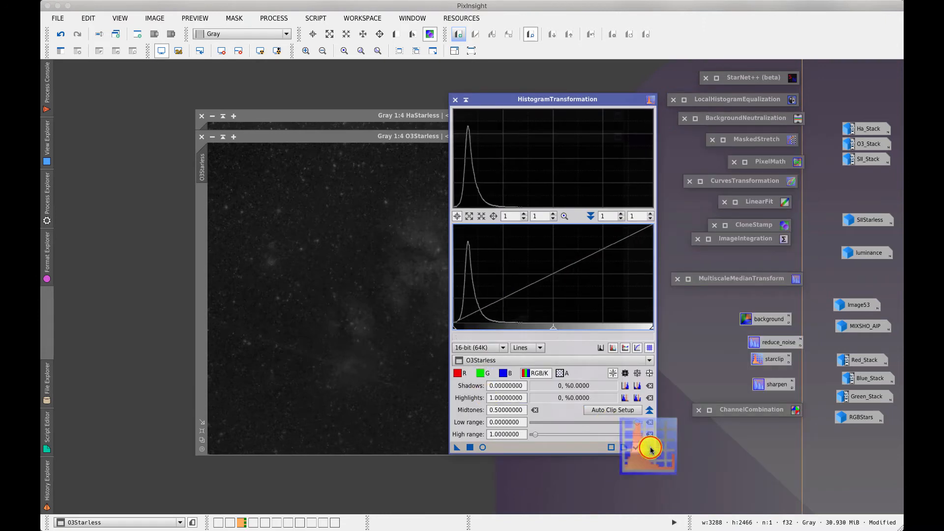
click(497, 435)
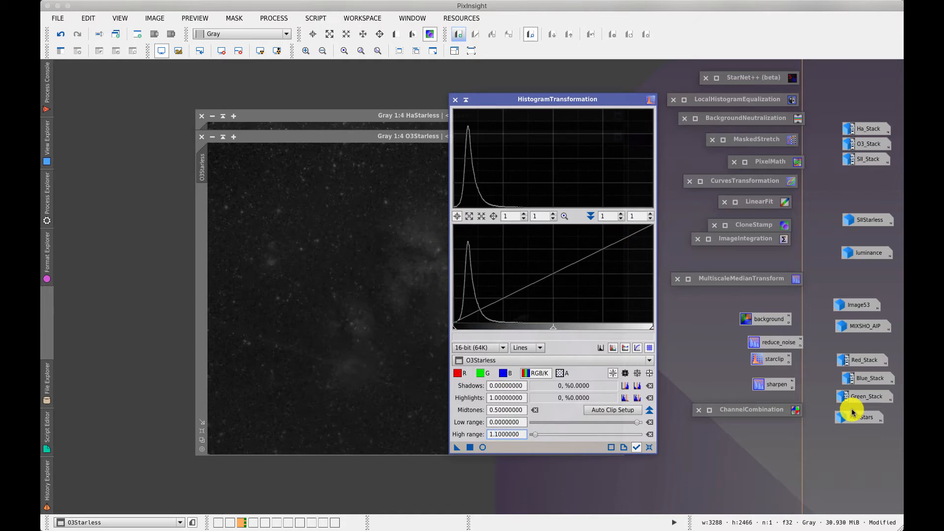
drag(457, 449, 415, 442)
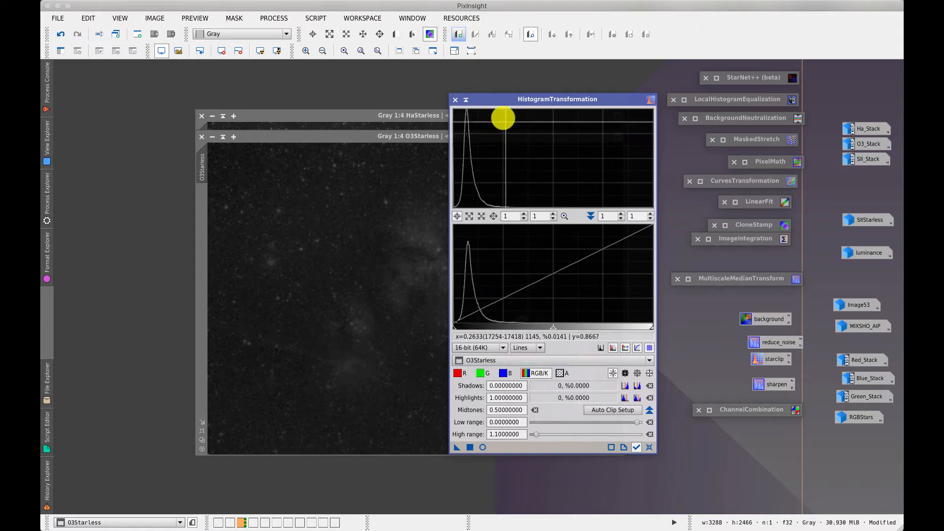
click(466, 101)
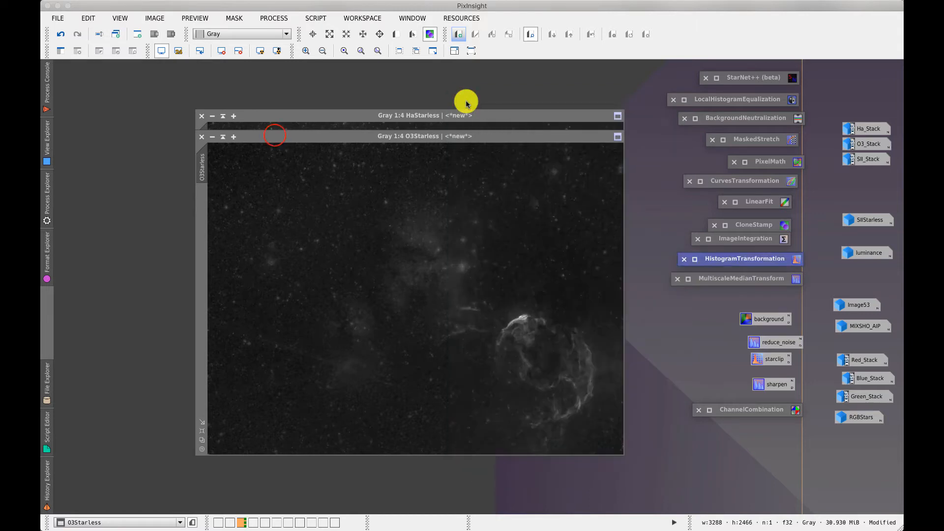
Move O3Starless aside and bring the HaStarless window to the front
drag(276, 137, 425, 158)
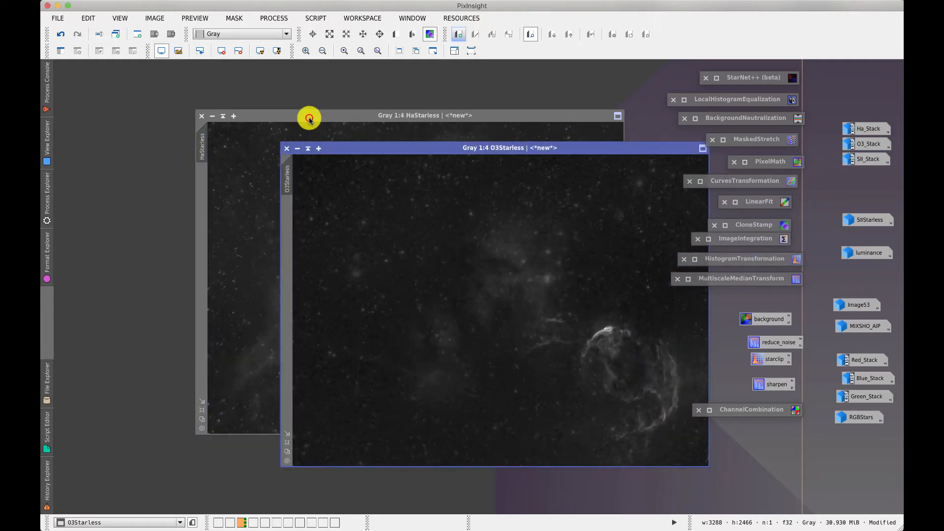
drag(310, 118, 268, 105)
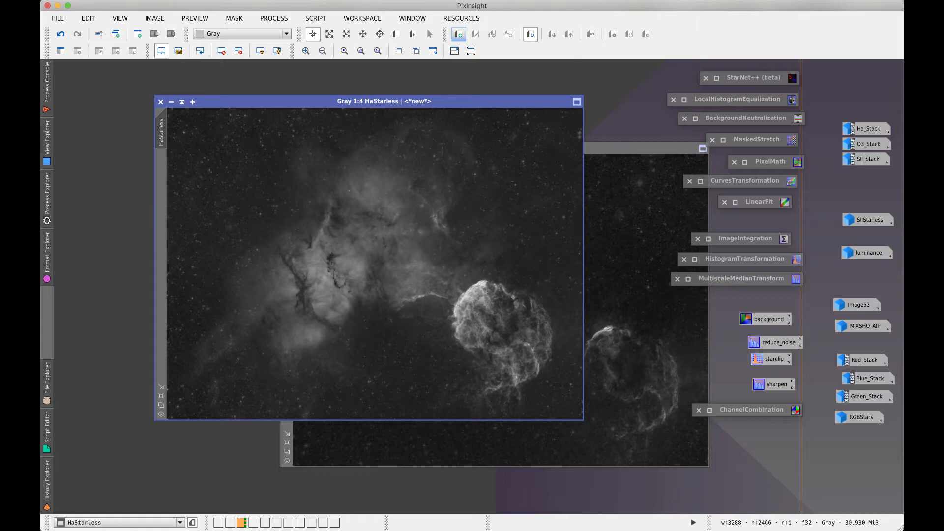
double_click(769, 408)
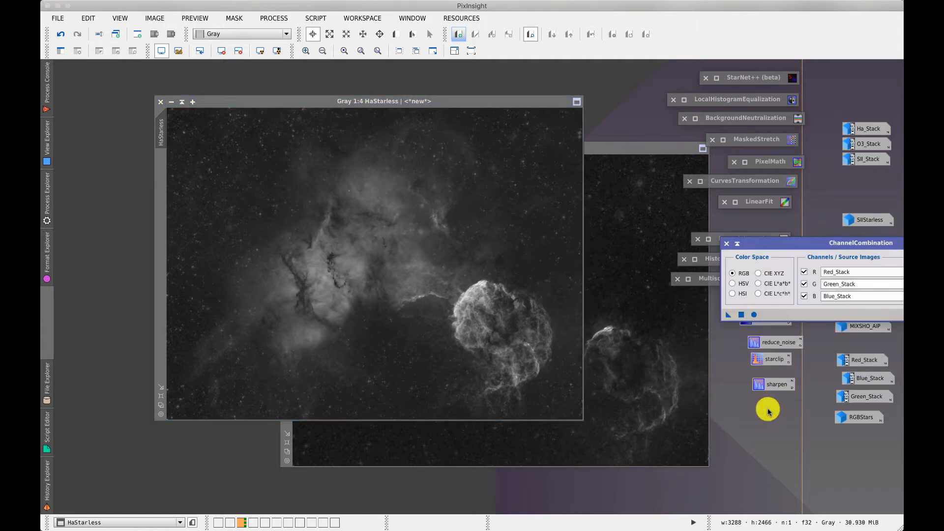
In ChannelCombination, assign O3Starless to the red channel and SIIStarless to green
drag(775, 242, 339, 222)
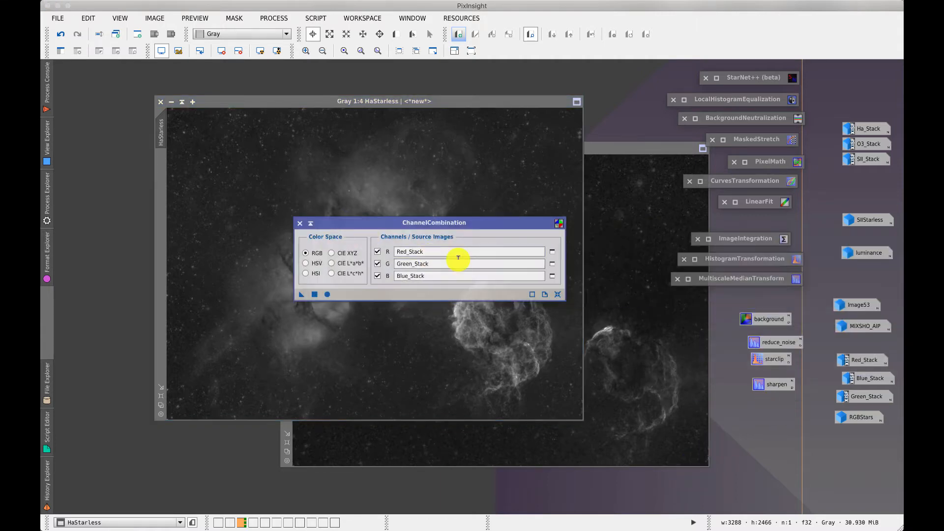
click(552, 252)
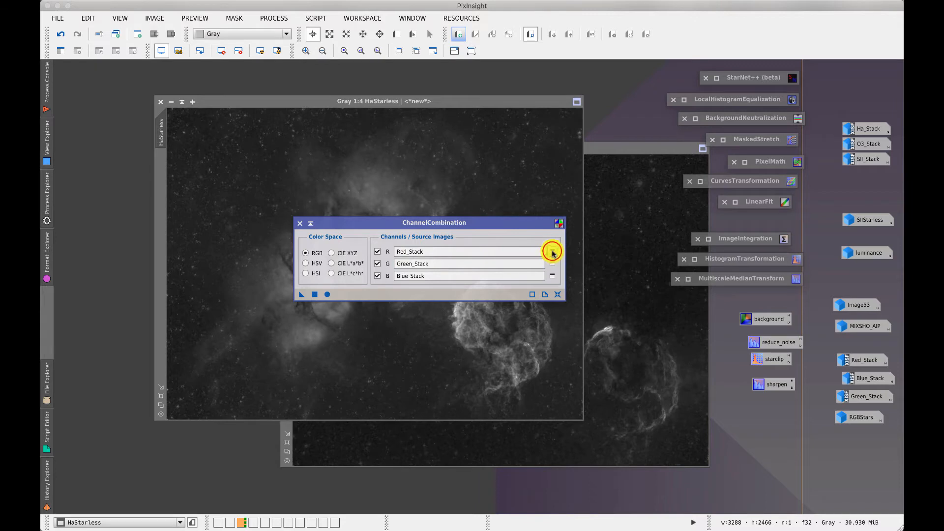
click(421, 254)
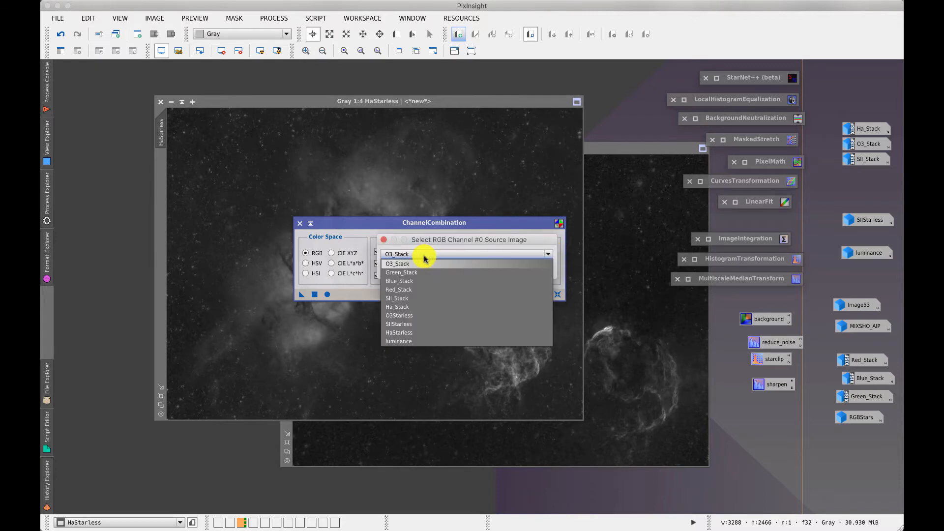
click(411, 315)
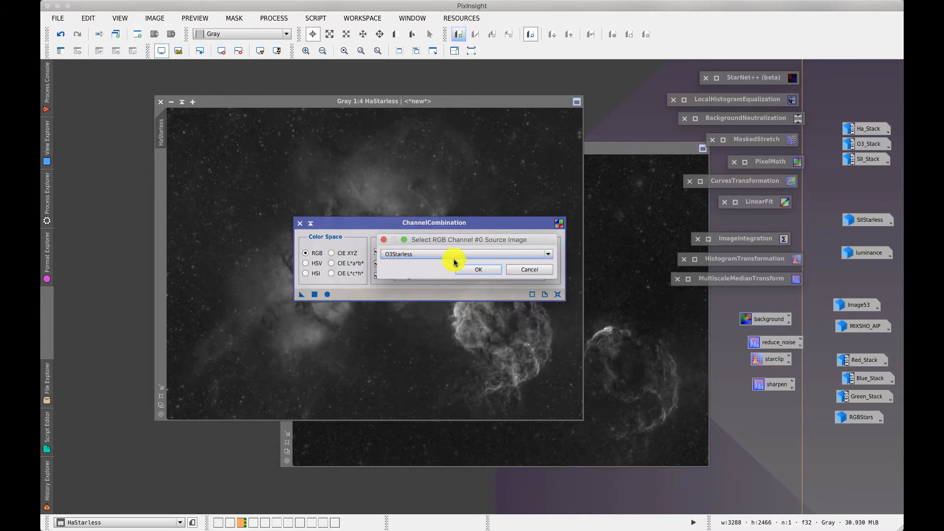
click(483, 269)
click(552, 261)
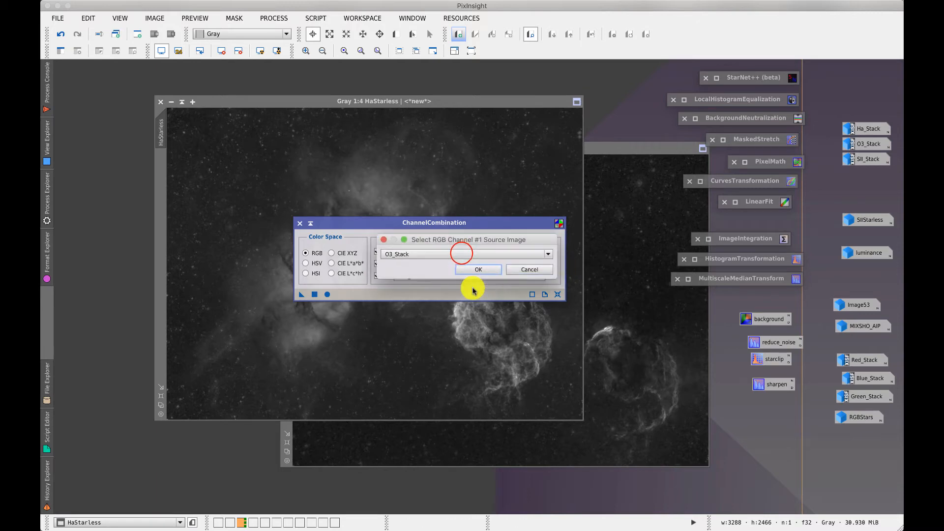
click(460, 253)
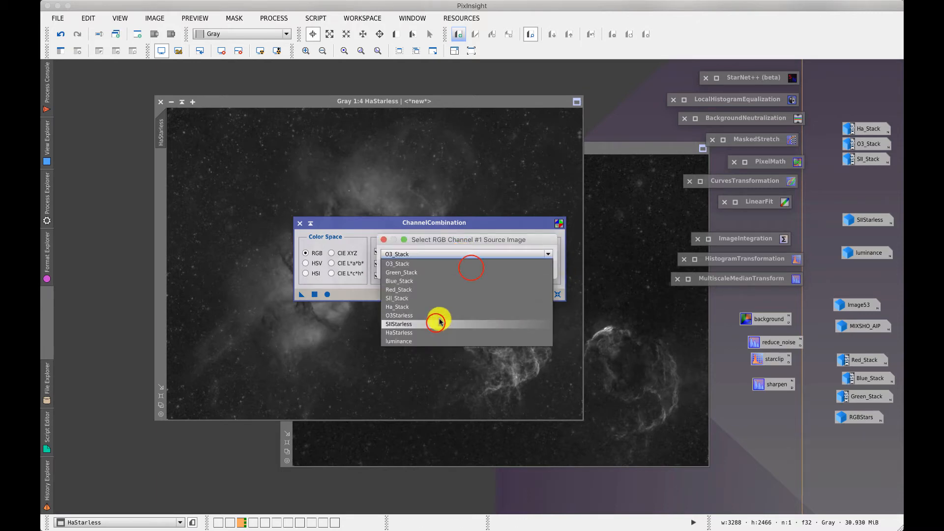
click(439, 323)
click(541, 269)
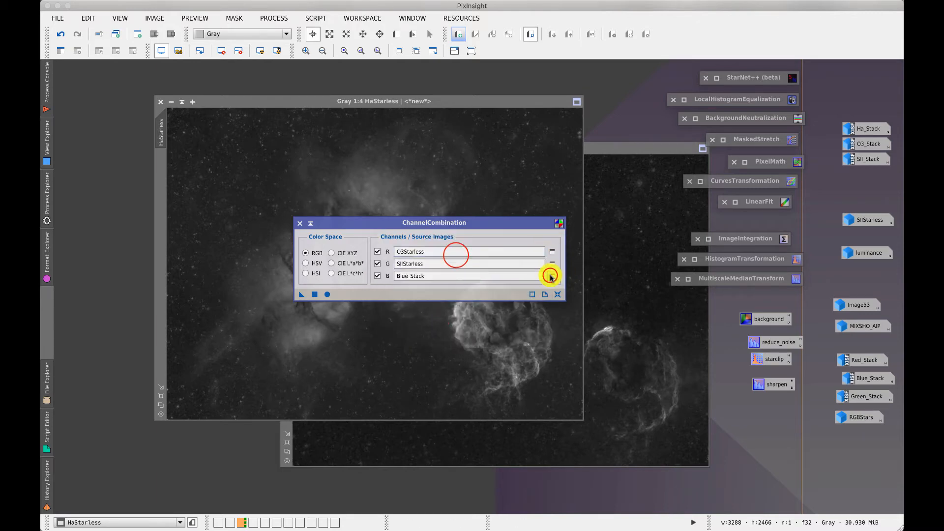
Assign HaStarless to blue and apply globally to create the new RGB image Image20
click(551, 277)
click(452, 254)
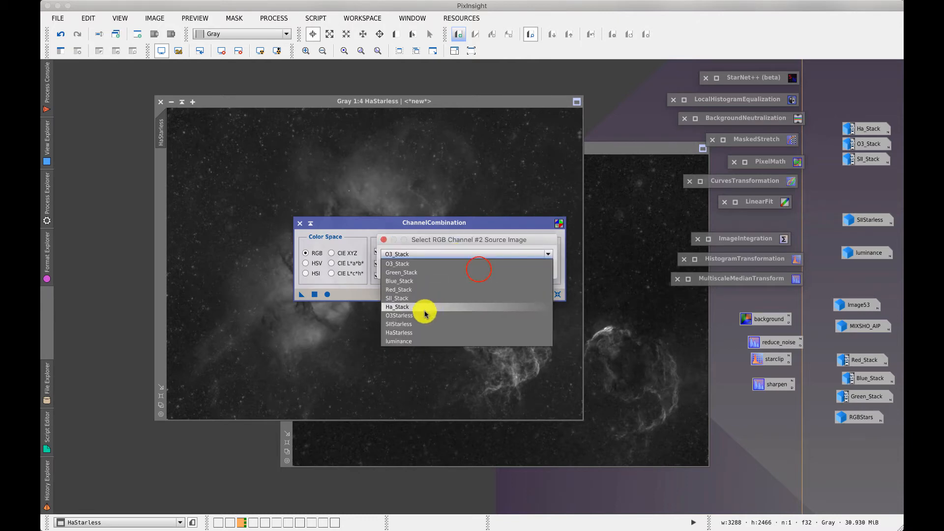
click(415, 333)
click(479, 267)
click(314, 294)
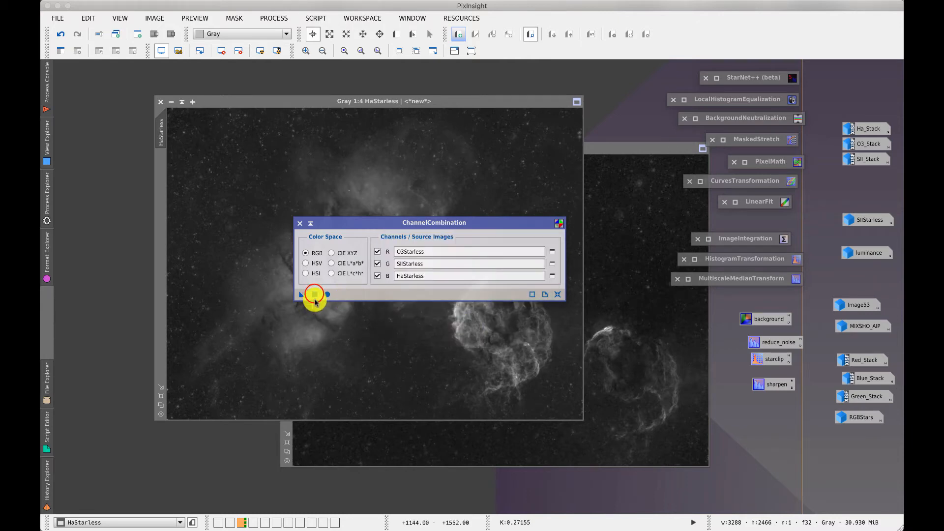
click(477, 285)
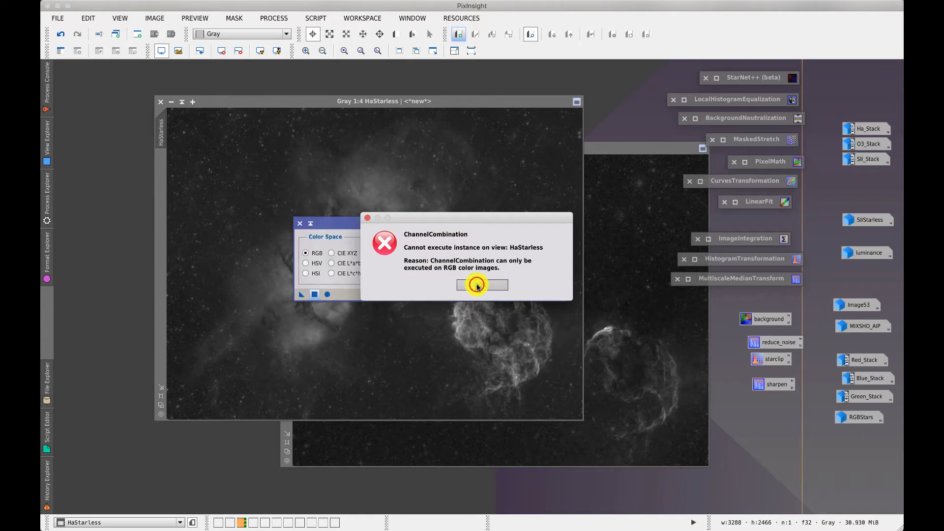
click(327, 294)
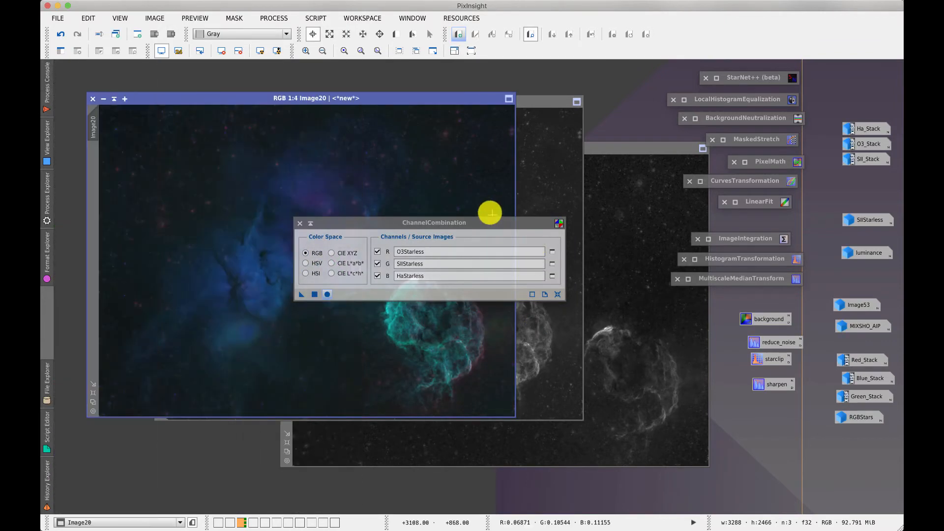
Verify the ChannelCombination R/G/B sources (O3Starless, SIIStarless, HaStarless), then close the dialog
drag(360, 223, 624, 187)
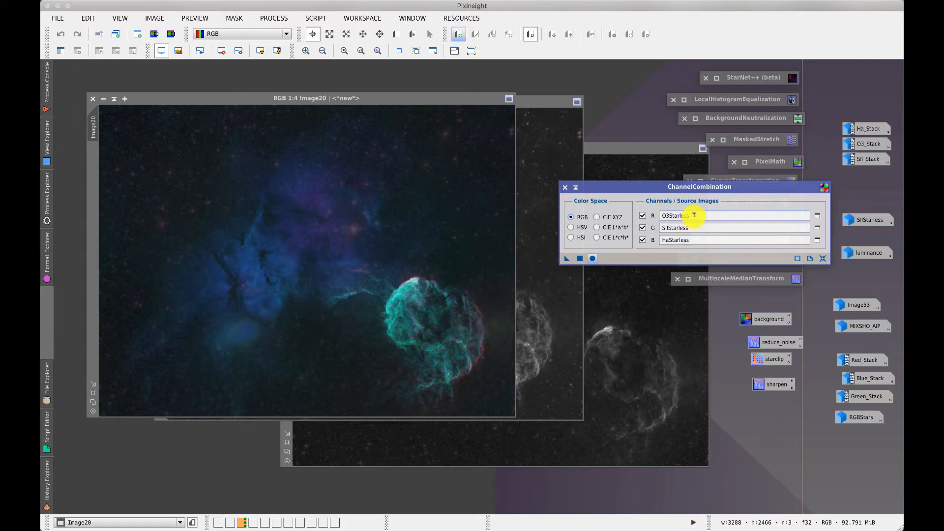
click(671, 227)
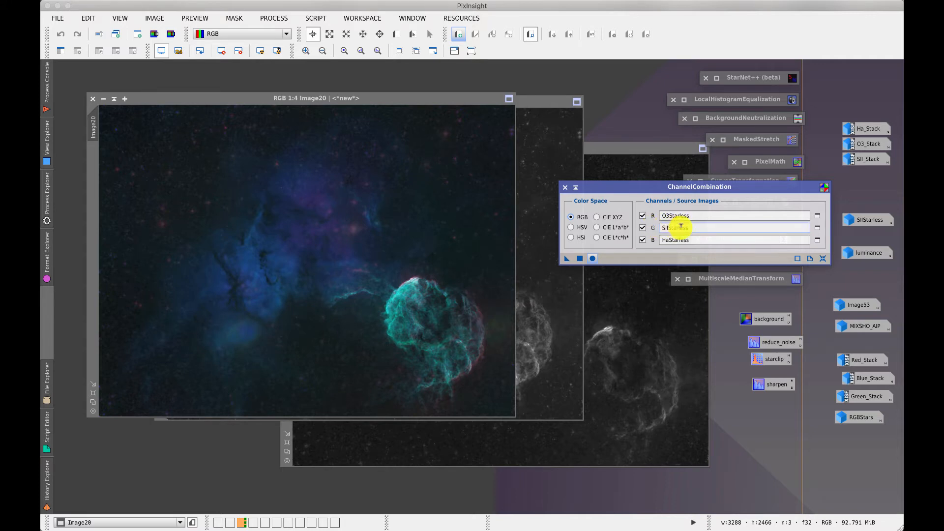
click(671, 215)
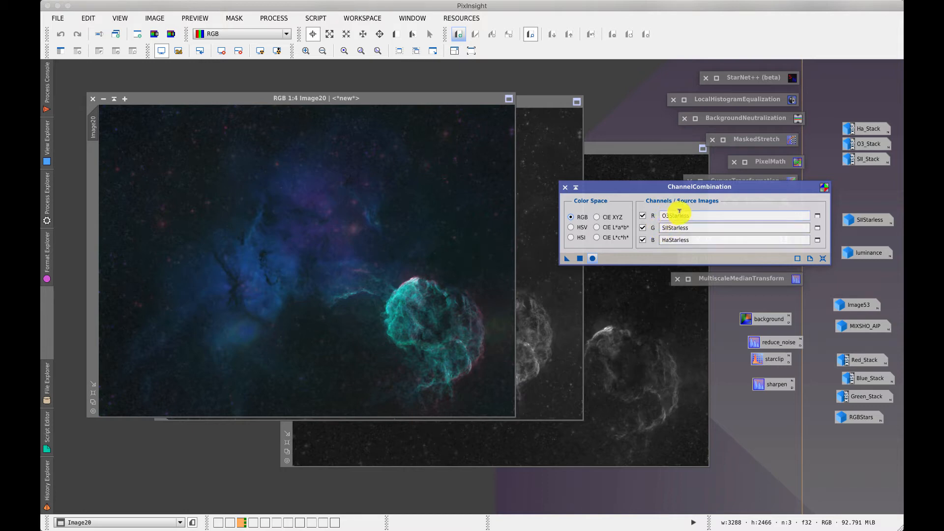
click(684, 227)
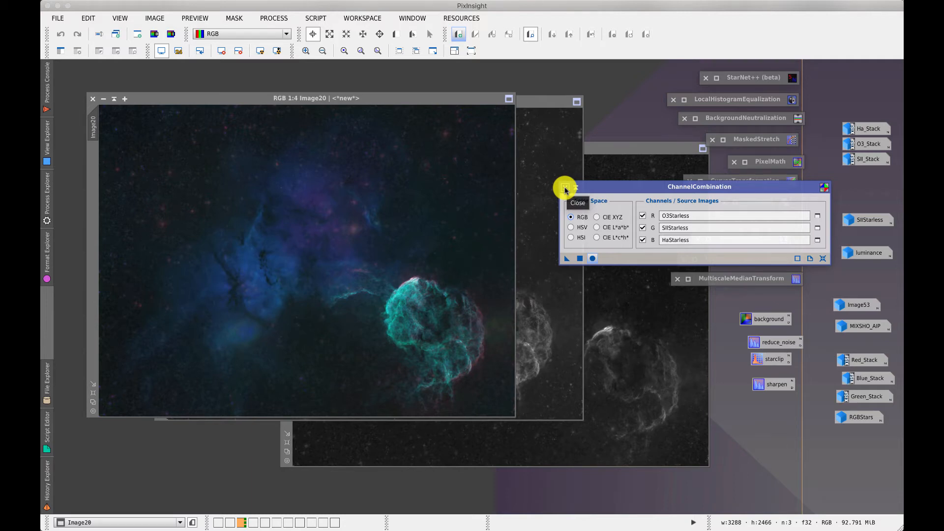
click(565, 188)
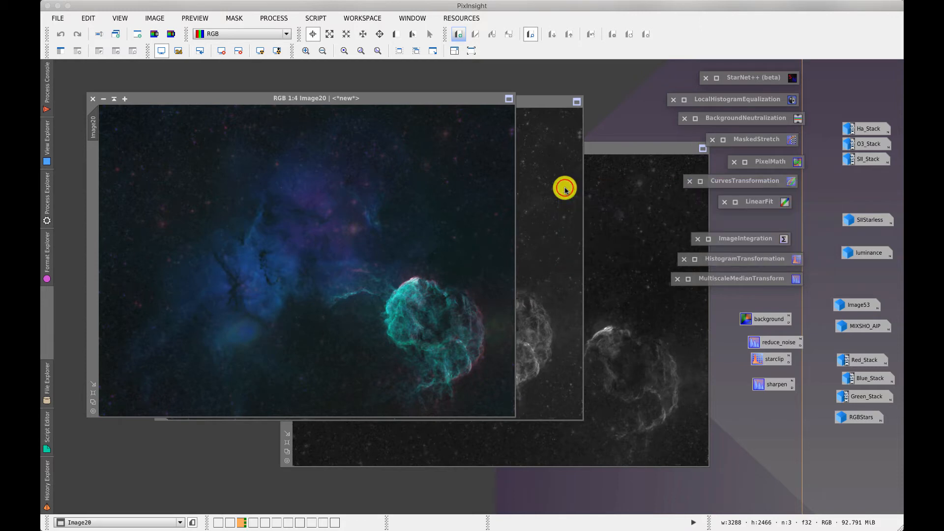
Activate Image20 and point to the SHO-AIP script under Multichannel Synthesis
click(370, 83)
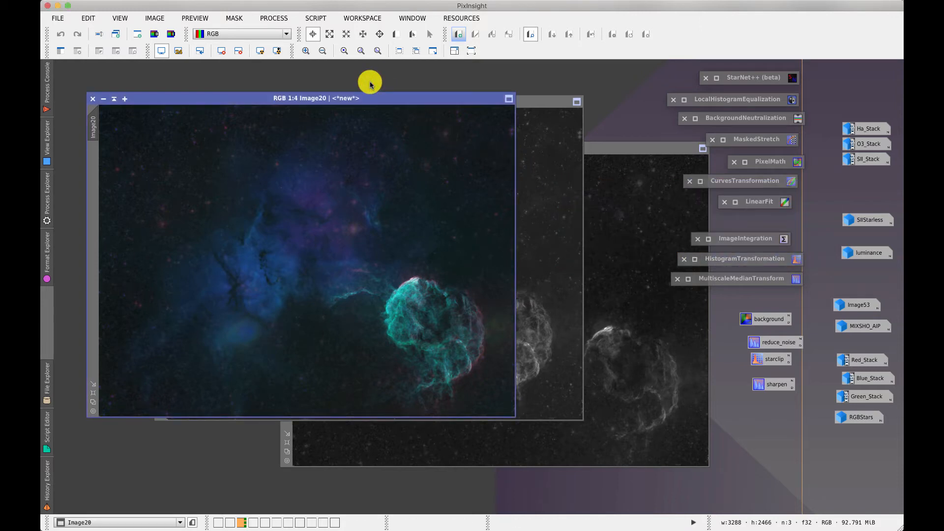
click(318, 18)
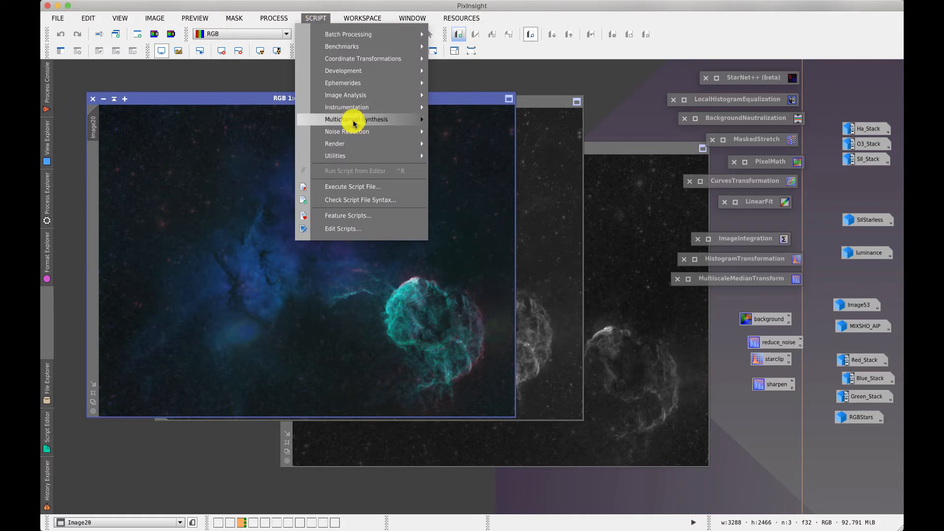
mouse_move(355, 124)
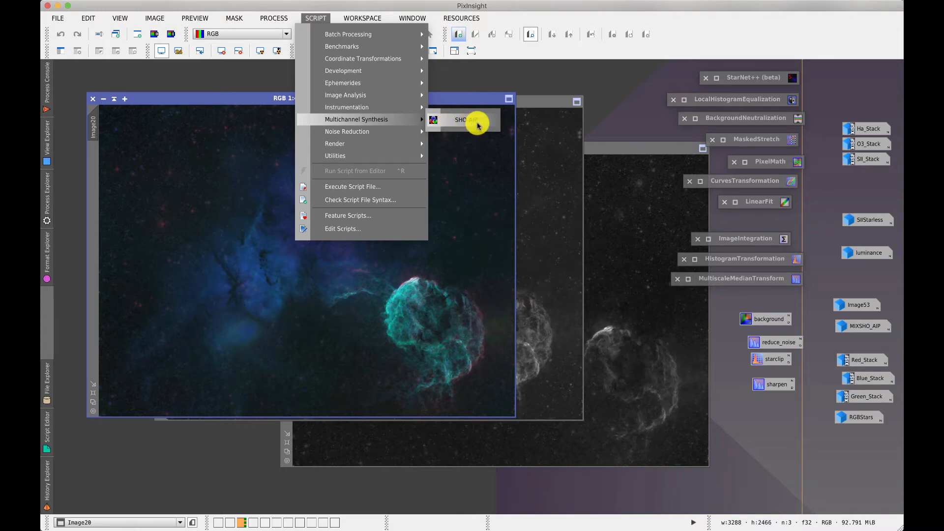
click(462, 124)
Open Feature Scripts, cancel adding a script, finish, and close the Image20 composite
click(338, 216)
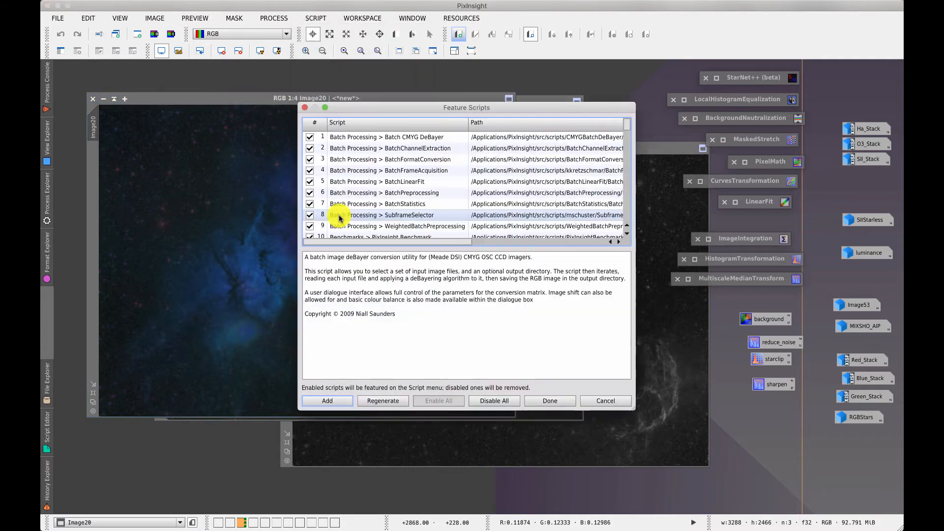
click(339, 401)
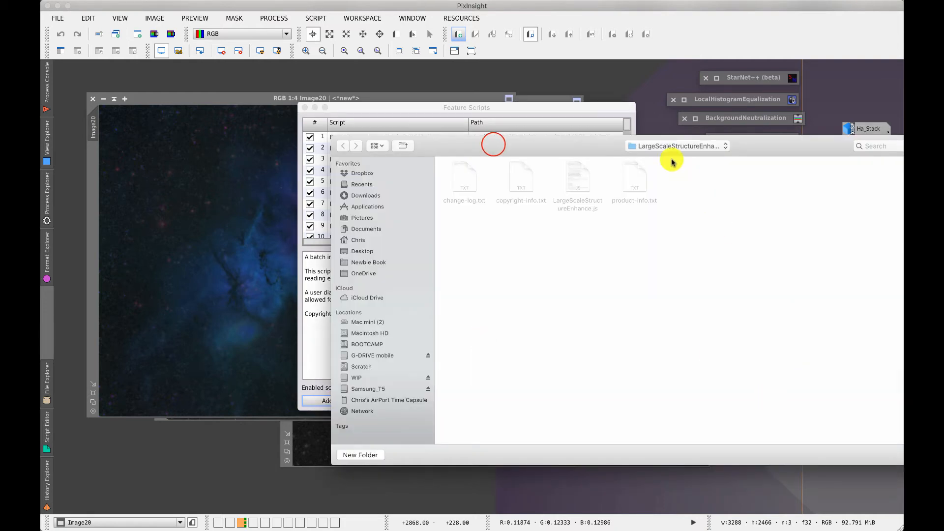
drag(493, 143, 216, 103)
click(722, 430)
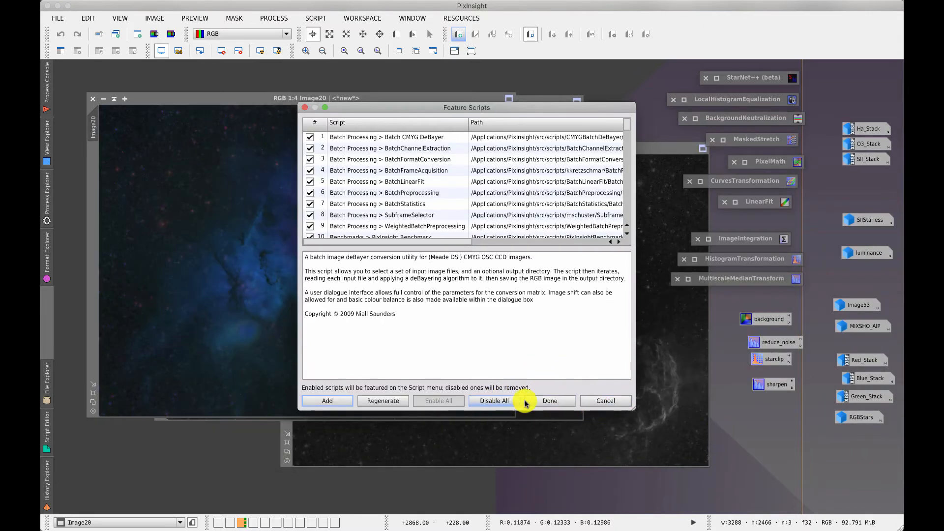
click(543, 397)
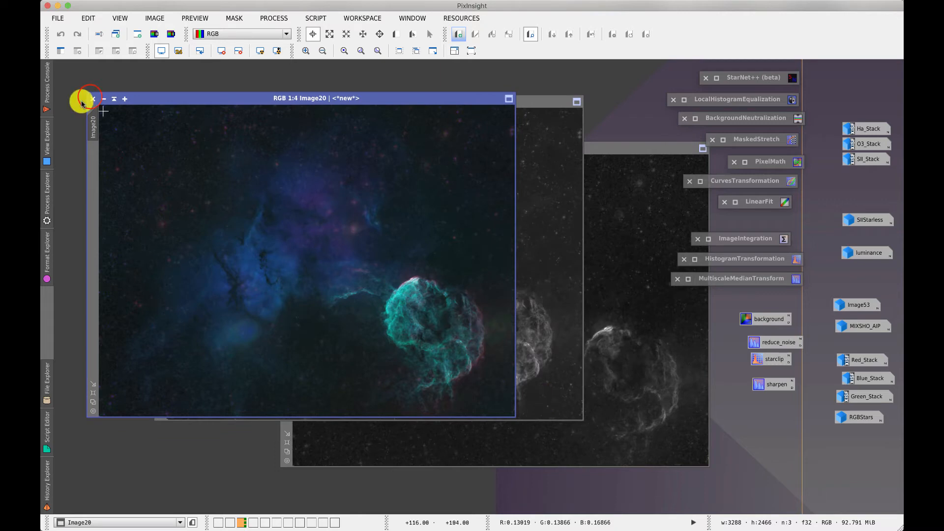
click(90, 99)
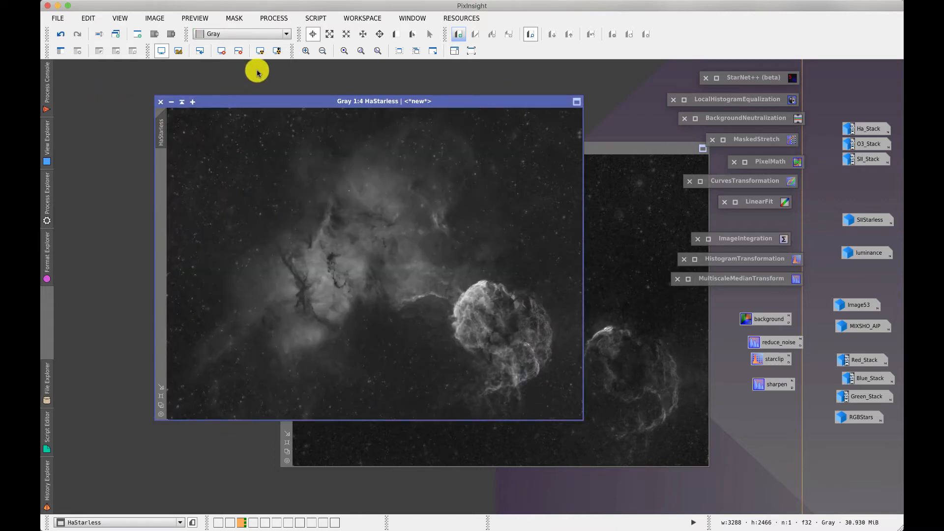
Launch SHO-AIP from Multichannel Synthesis, creating MIXSHO_AIP1, and expand the Select Images section
click(315, 18)
mouse_move(399, 120)
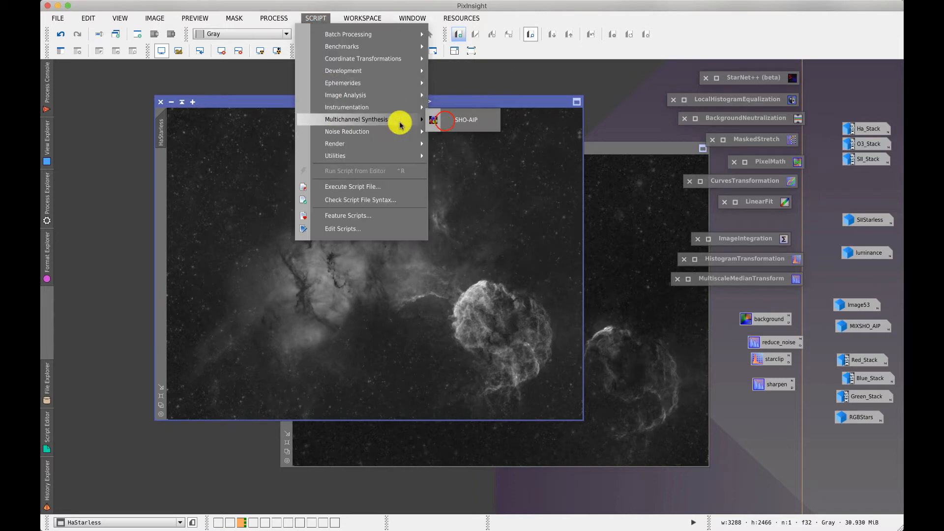
click(444, 119)
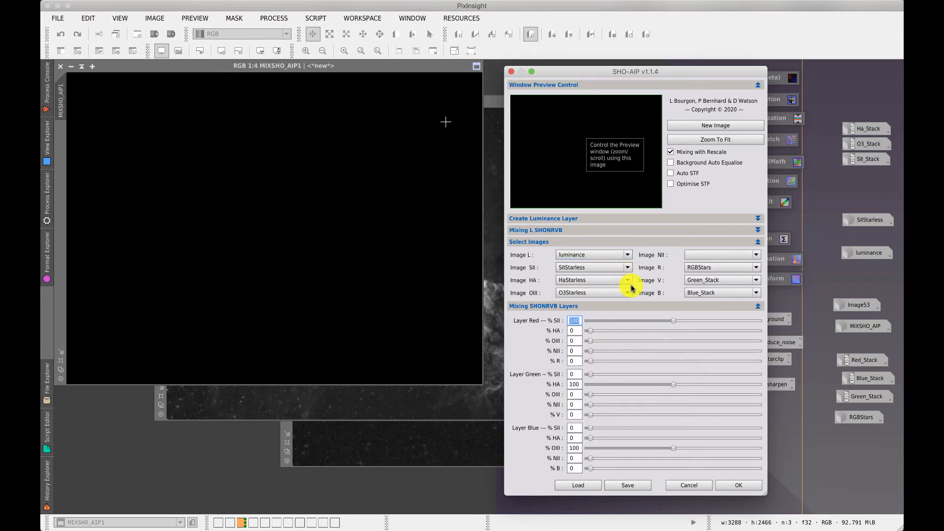
click(757, 241)
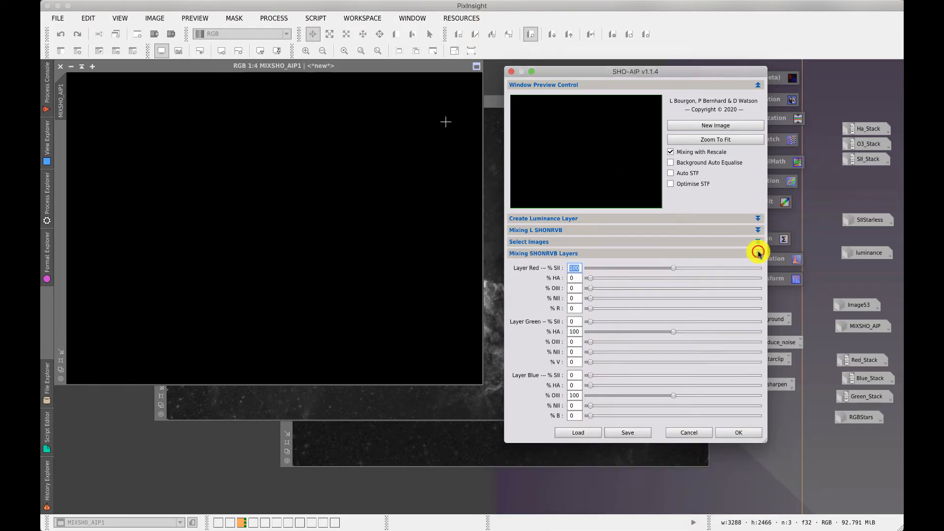
click(757, 253)
click(757, 242)
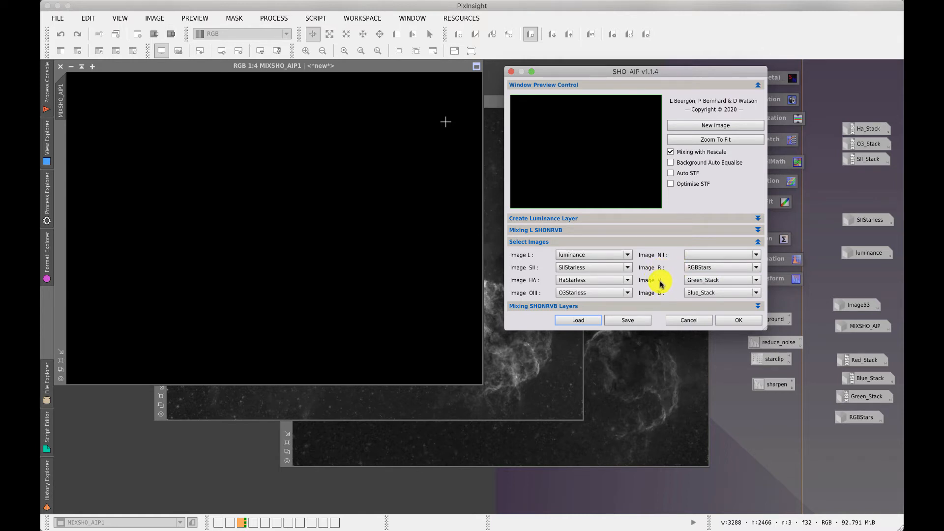
Set the SHO-AIP Image R source to Red_Stack and expand Mixing SHONRVB Layers
click(705, 267)
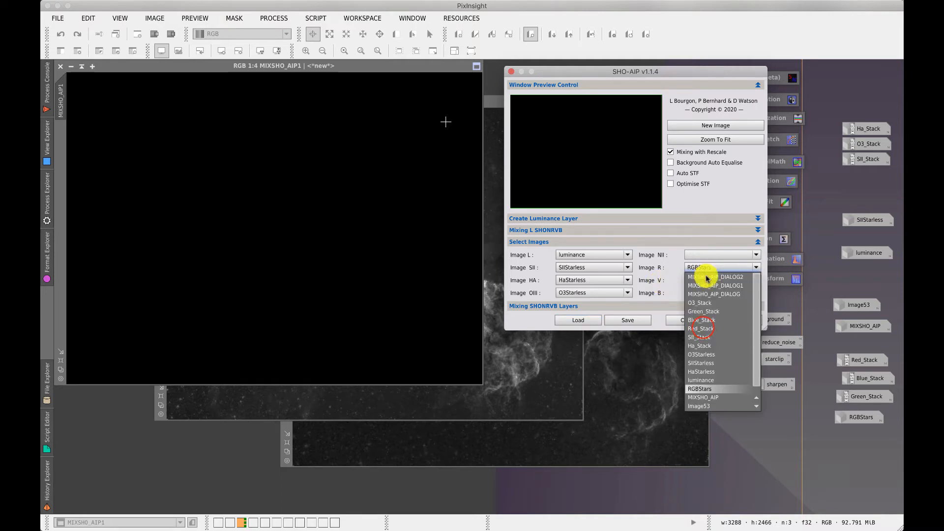
click(703, 328)
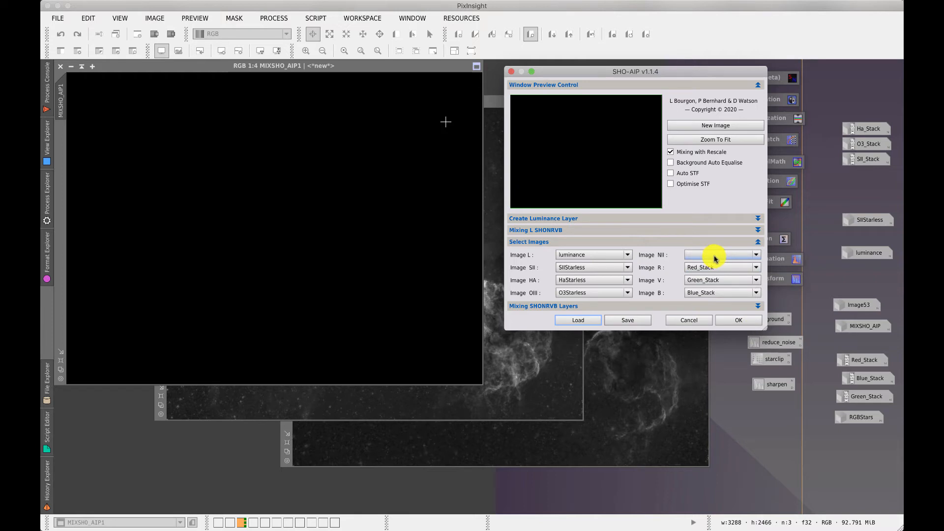
click(757, 243)
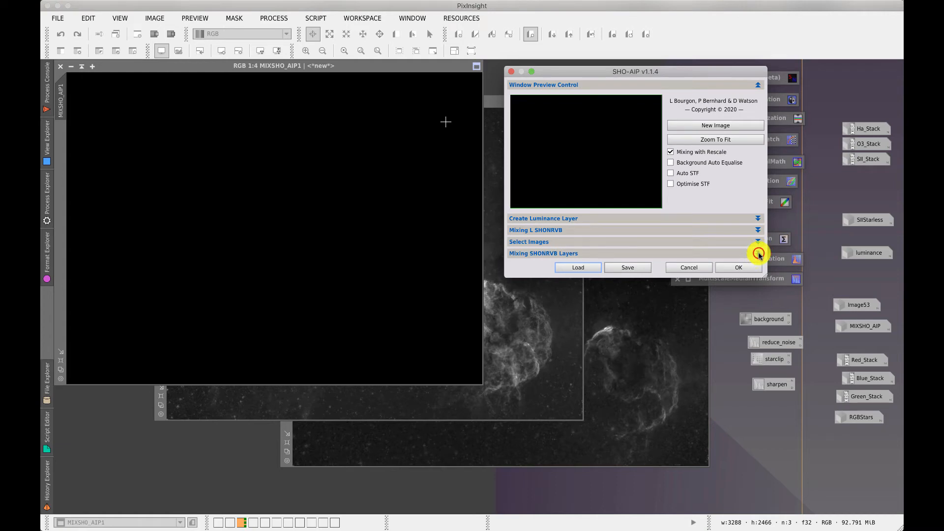
click(758, 253)
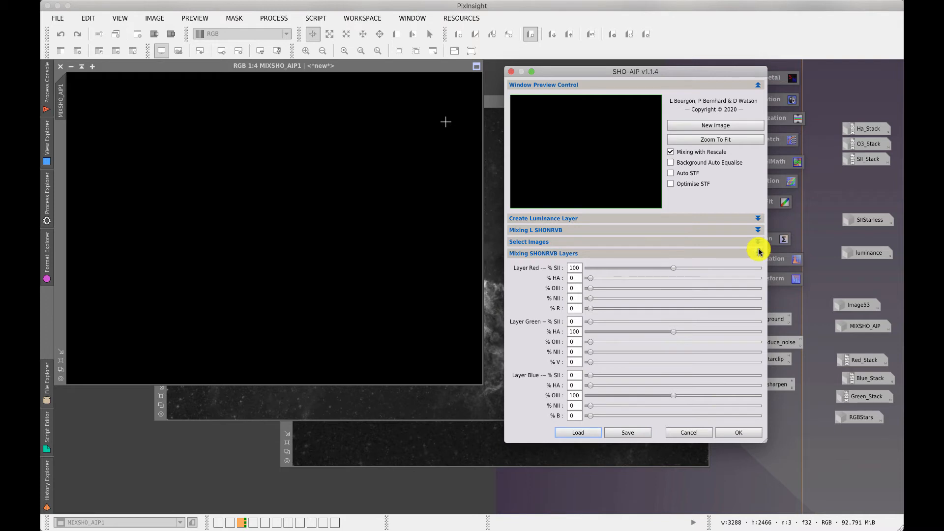
Mix SHONRVB, then set Red HA 18%, Green OIII 16%, Blue HA 12% and NII 11%, and remix
click(757, 231)
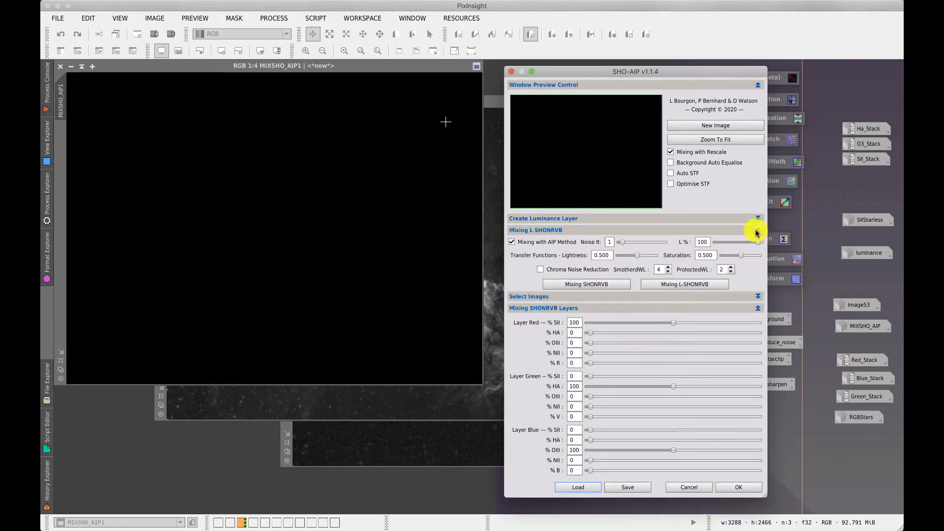
click(579, 286)
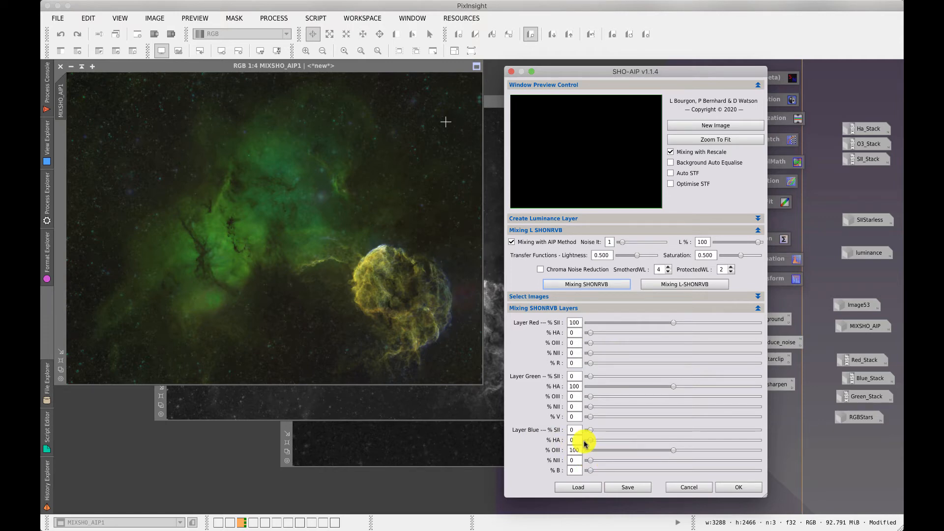
click(589, 333)
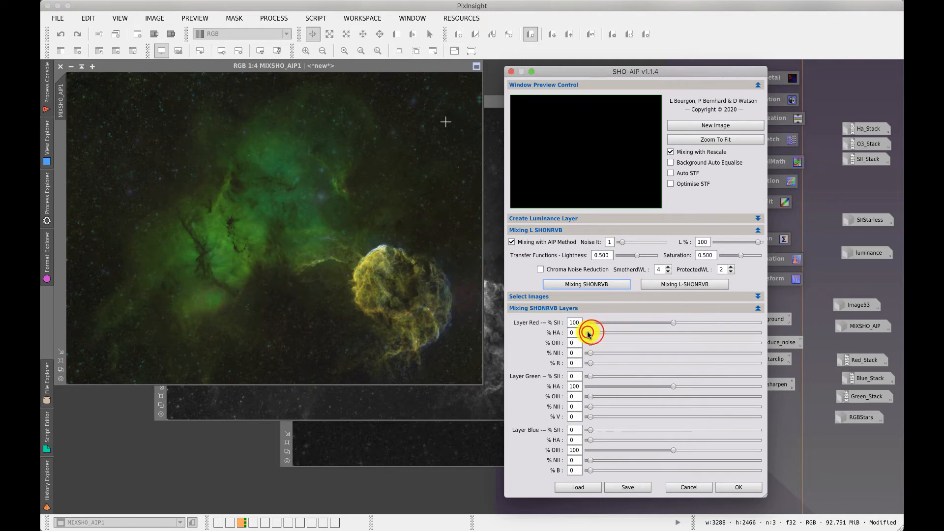
drag(589, 331, 605, 334)
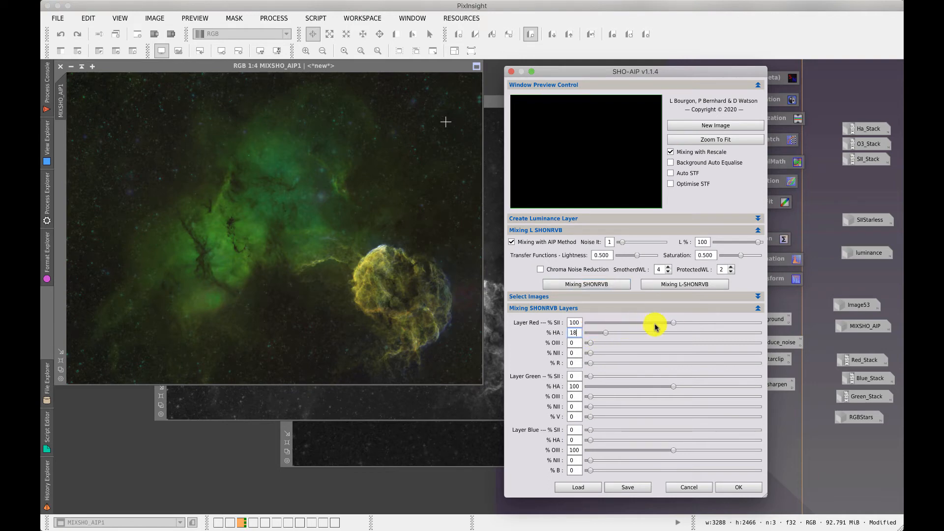
click(591, 397)
drag(591, 397, 604, 391)
click(589, 440)
drag(587, 434, 599, 461)
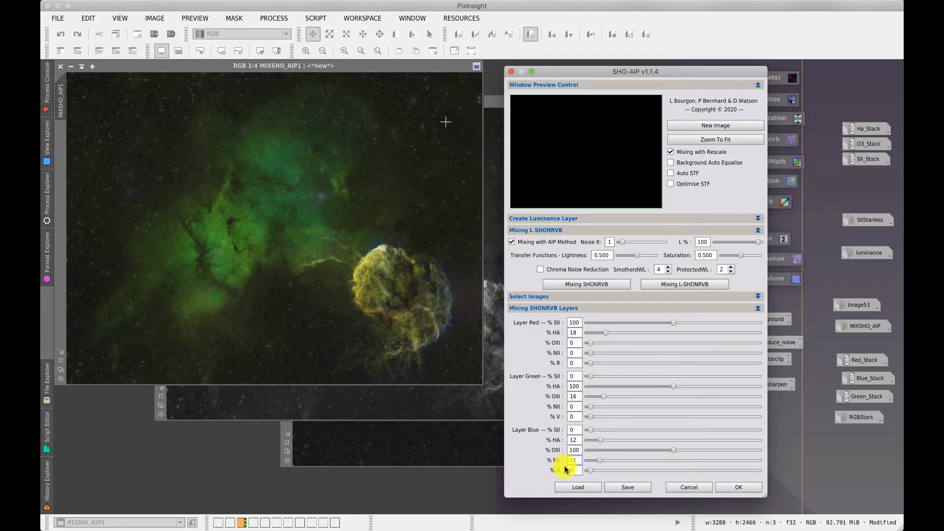
click(577, 285)
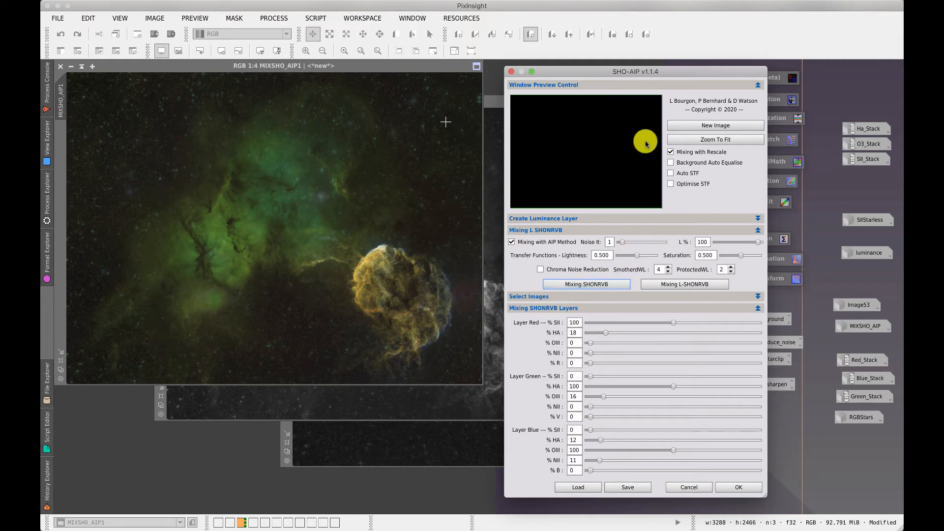
Toggle Mixing with Rescale, enable Background Auto Equalise, and remix the colour image
click(671, 152)
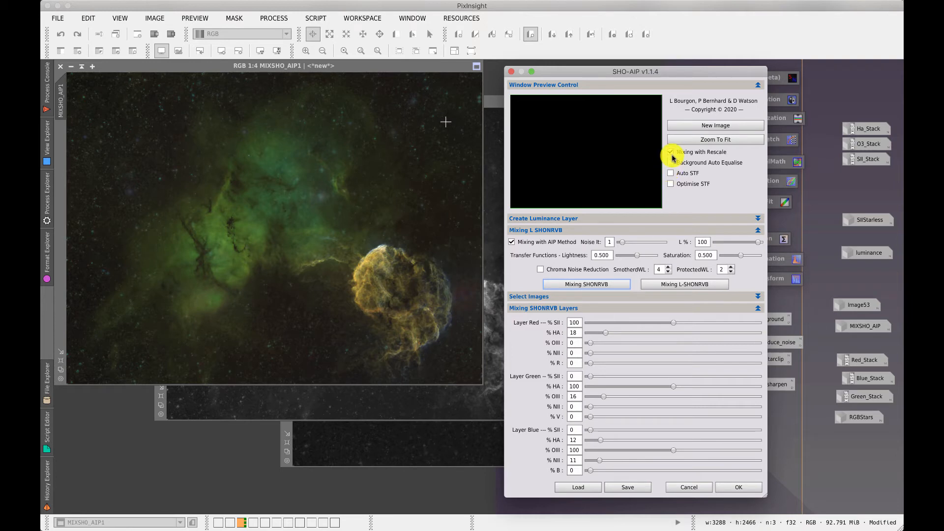
click(671, 153)
click(671, 152)
click(579, 284)
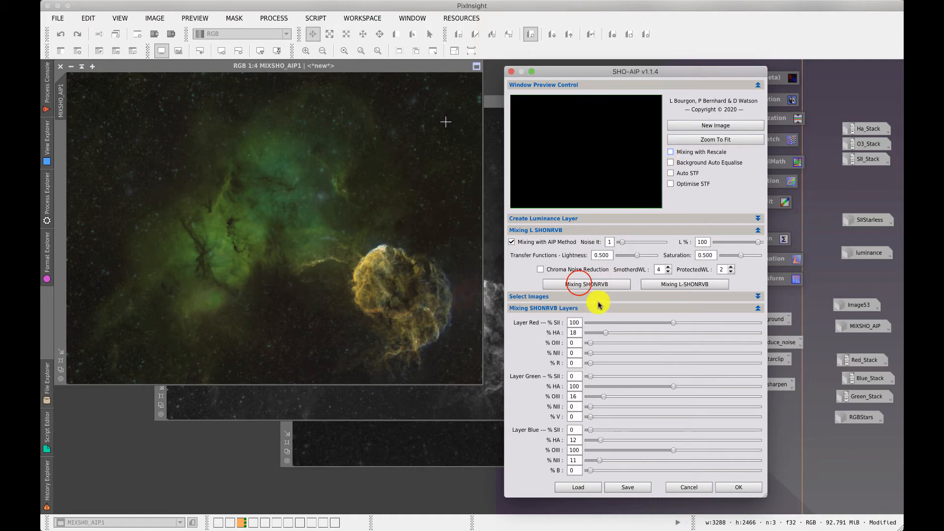
click(580, 284)
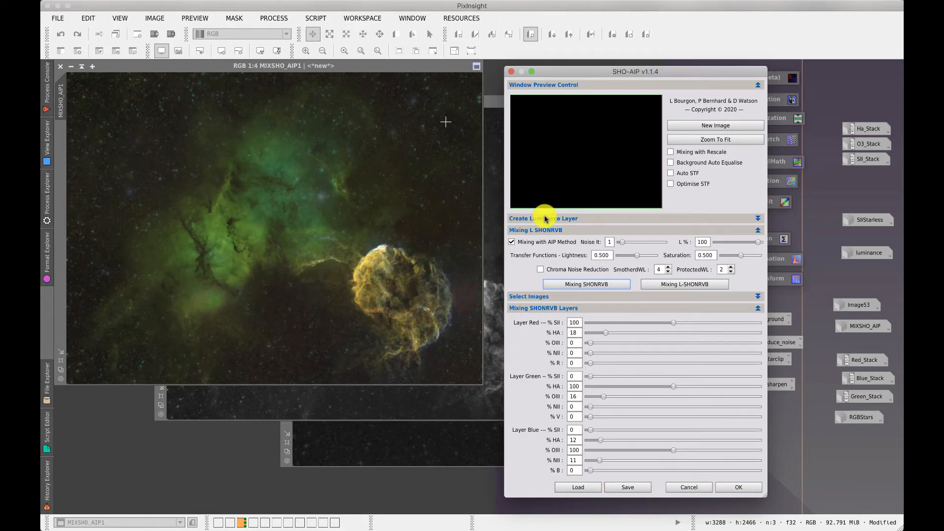
click(671, 163)
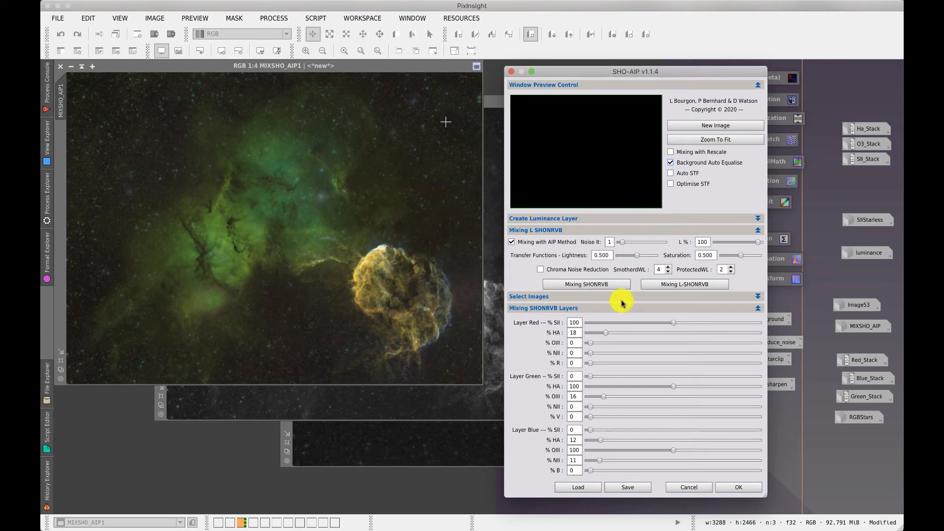
click(568, 285)
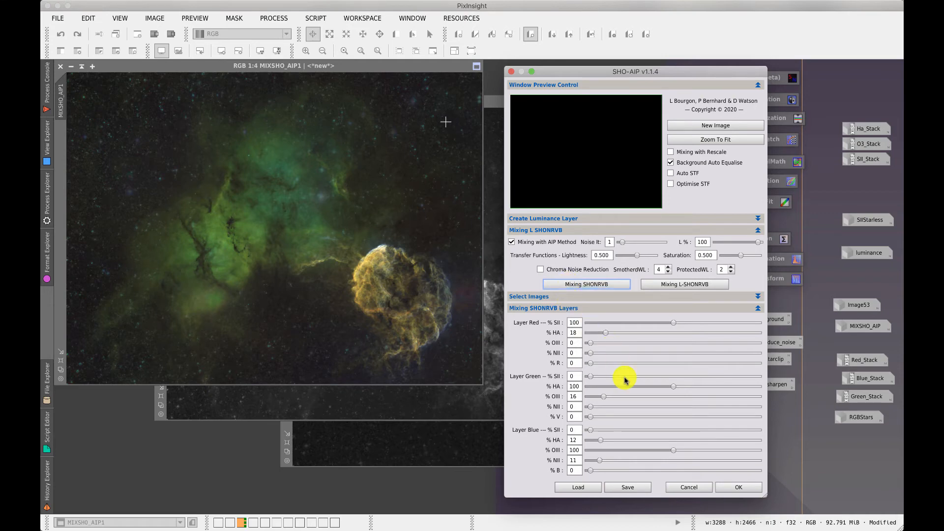
Load the youtubemix preset file from the Jellyfish folder into SHO-AIP
click(586, 488)
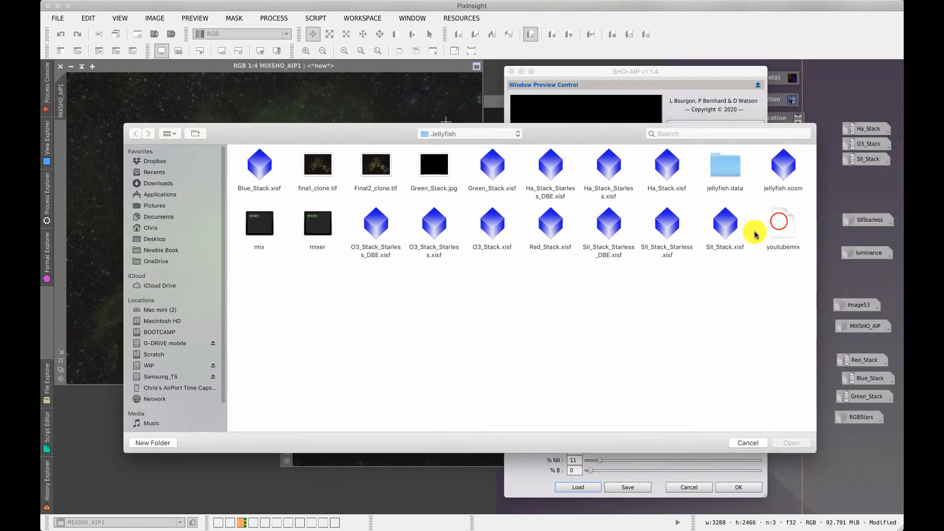
click(780, 221)
click(791, 443)
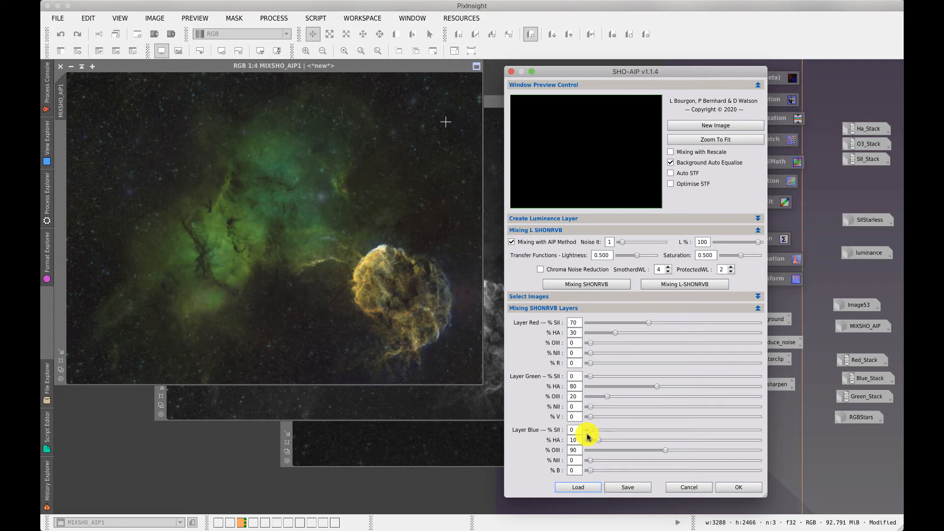
Raise the Blue layer SII to 10% and regenerate the SHONRVB mix
drag(588, 433, 598, 430)
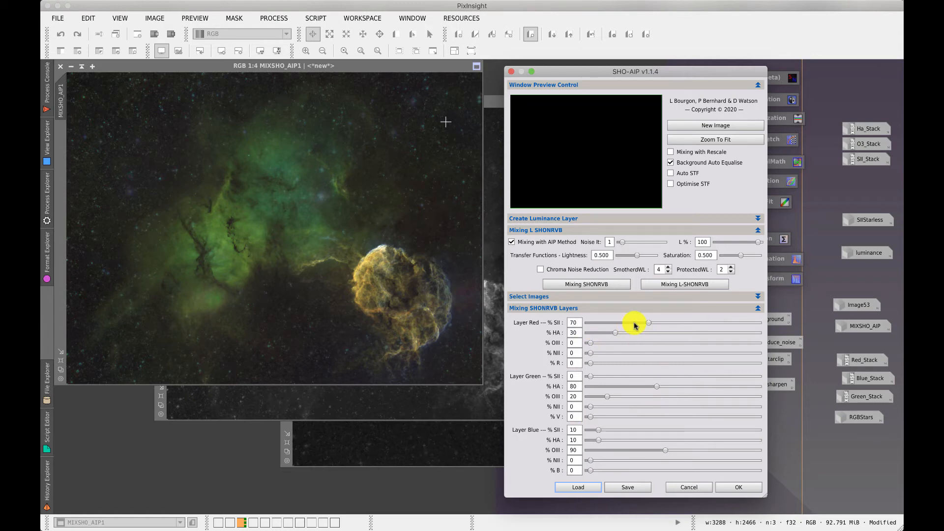
click(584, 286)
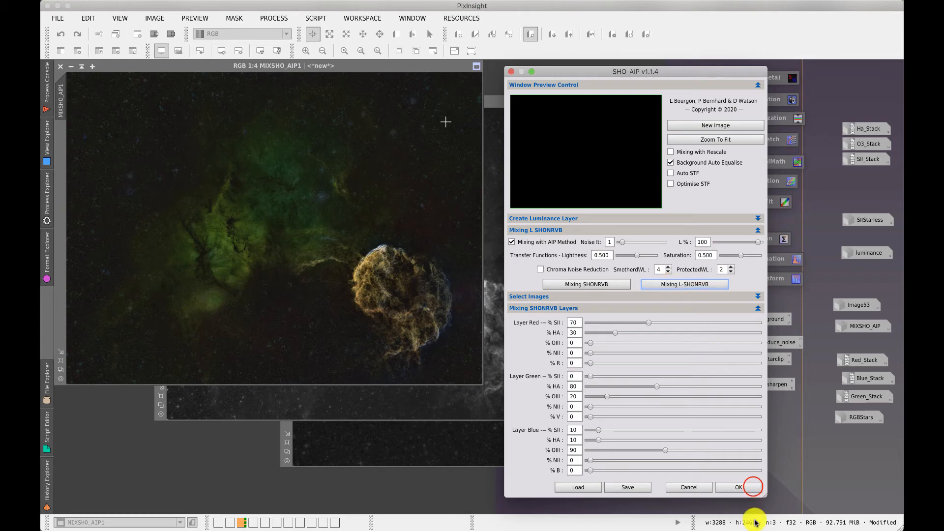
Close SHO-AIP with OK and move the MIXSHO_AIP1 window right and down
click(751, 487)
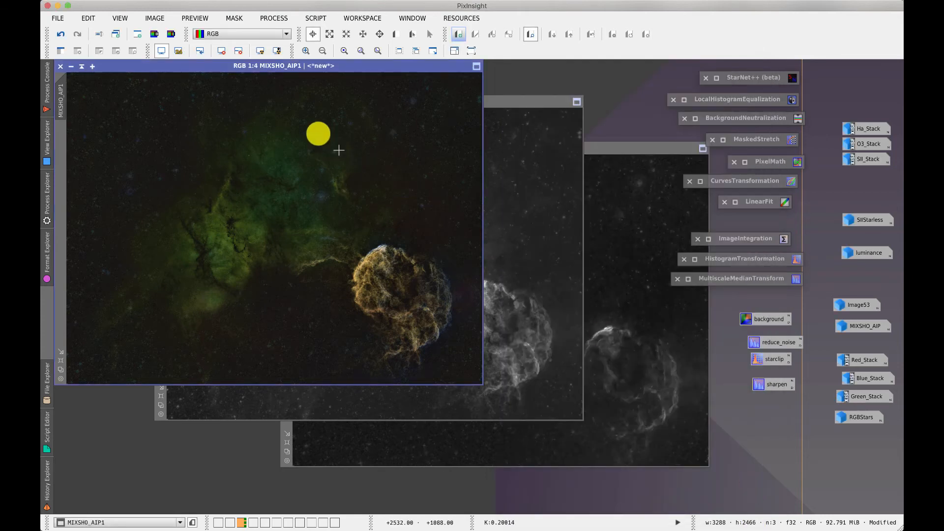
drag(348, 66, 421, 102)
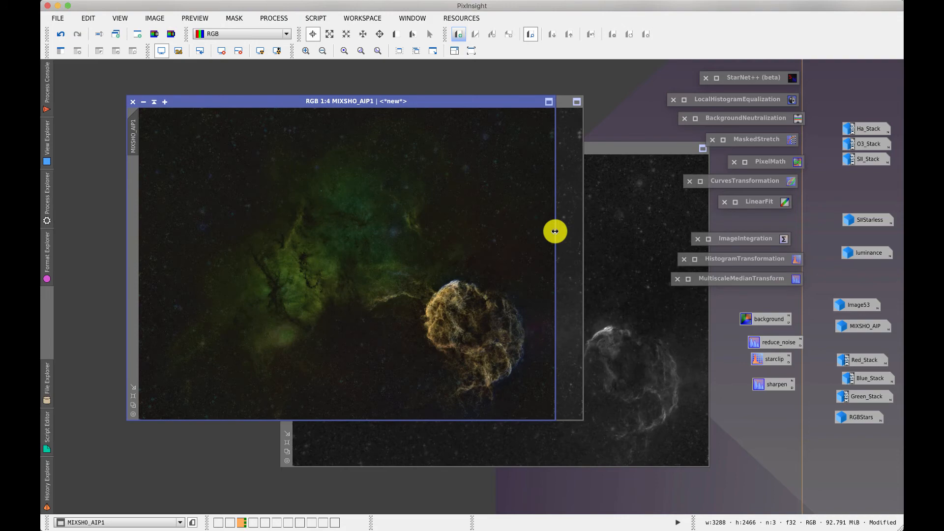
Open the saved CurvesTransformation with Real-Time Preview, sized and placed beside the image
double_click(767, 181)
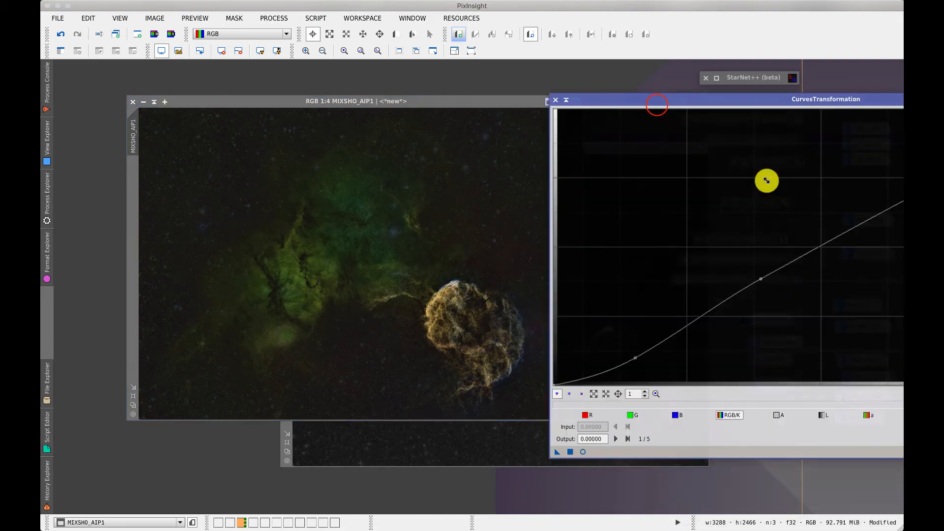
drag(657, 105, 343, 123)
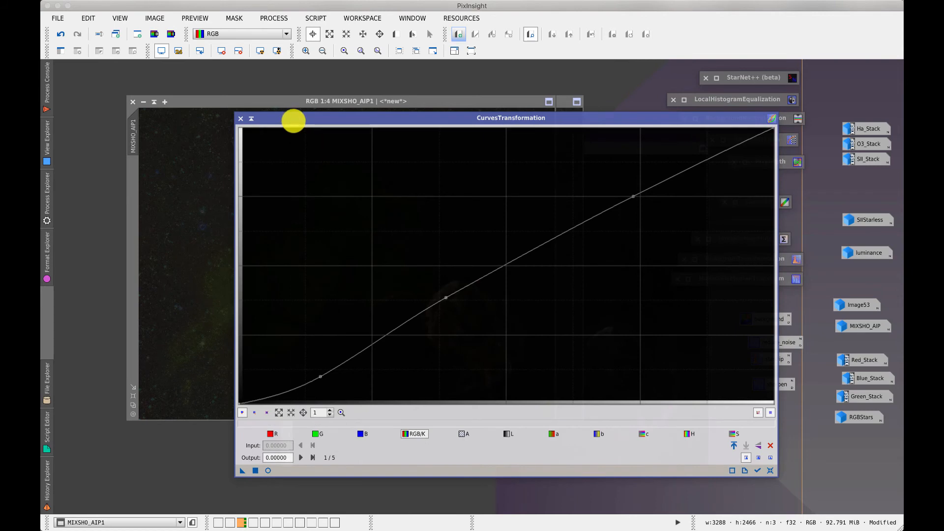
drag(234, 161, 405, 176)
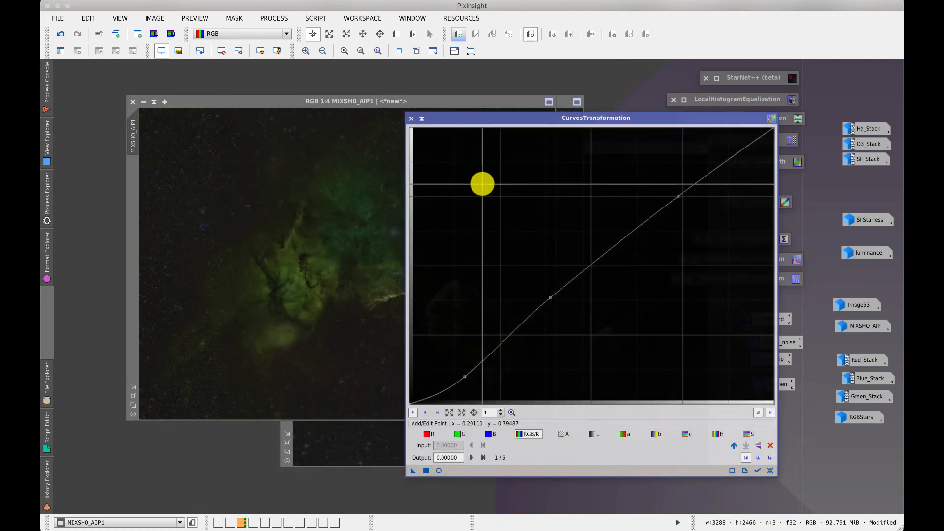
click(439, 470)
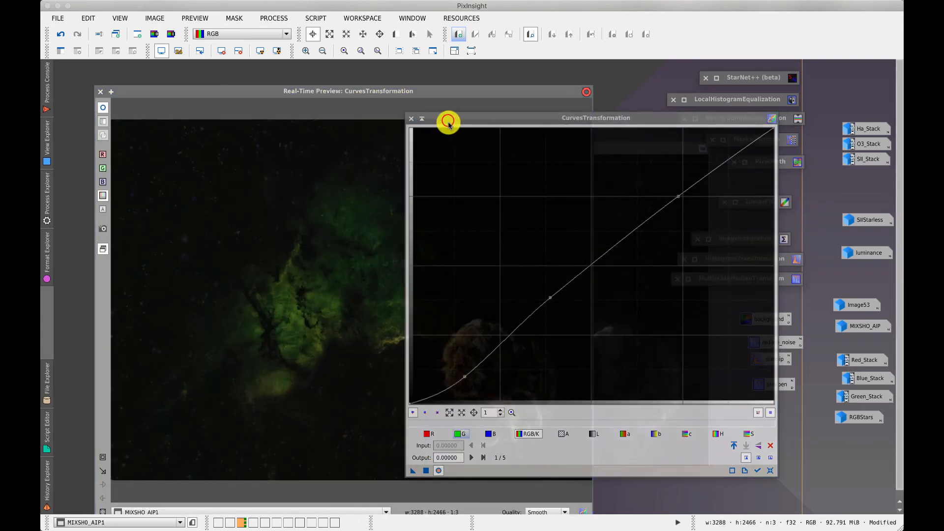
click(448, 122)
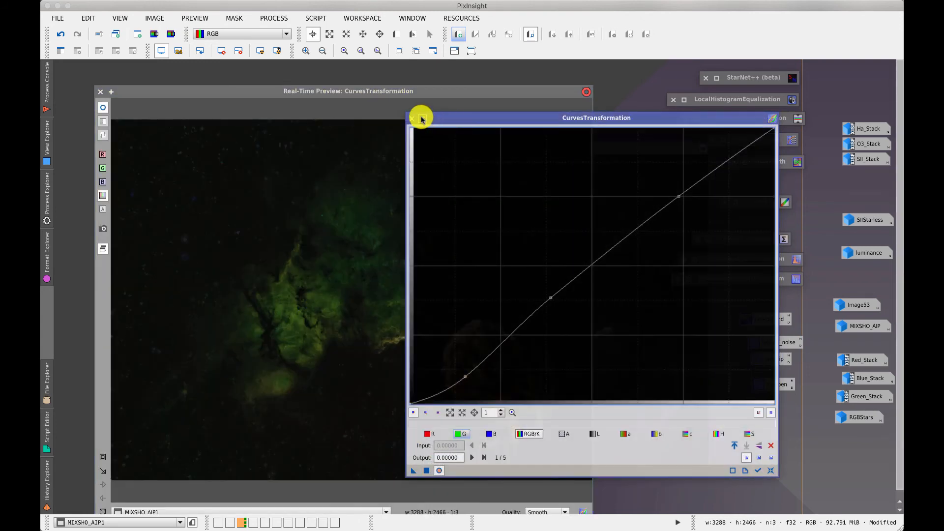
drag(406, 112, 581, 197)
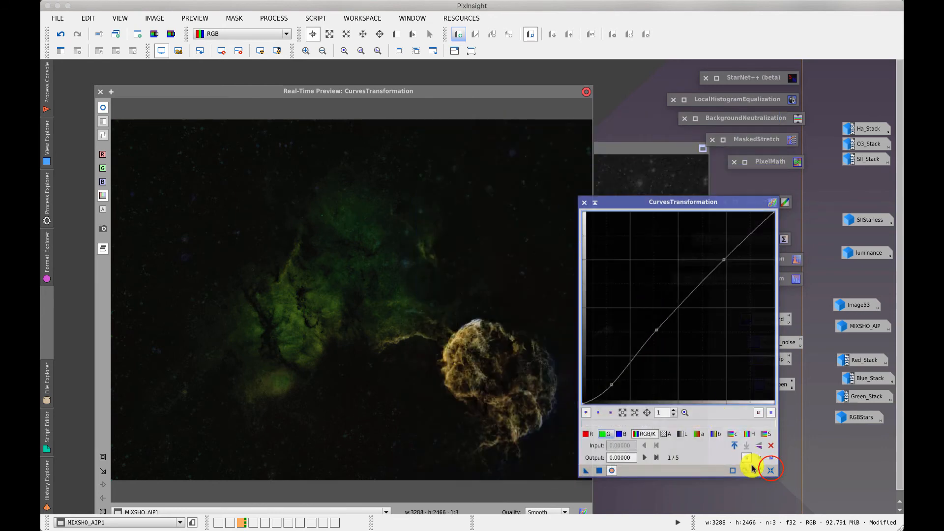
Reset the curve, brighten midtones, darken shadows, boost saturation, and apply to MIXSHO_AIP1
click(770, 470)
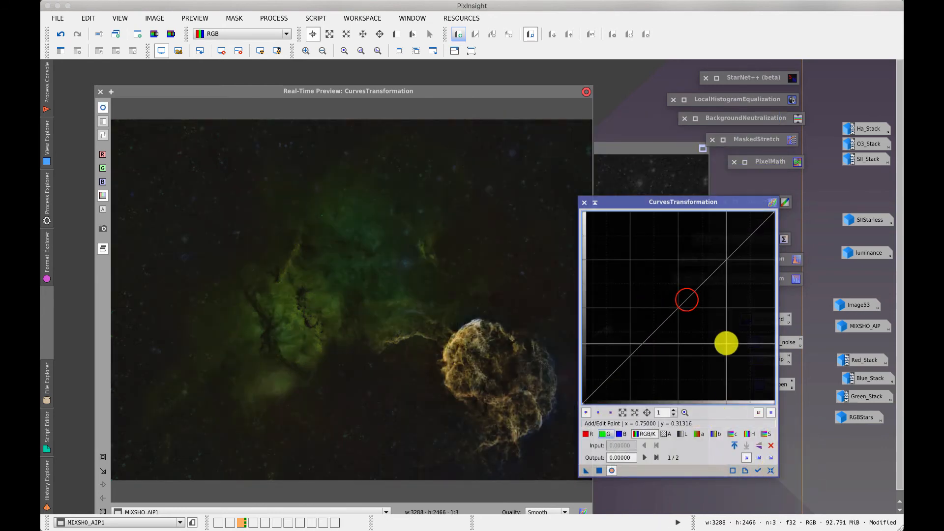
drag(687, 302, 712, 246)
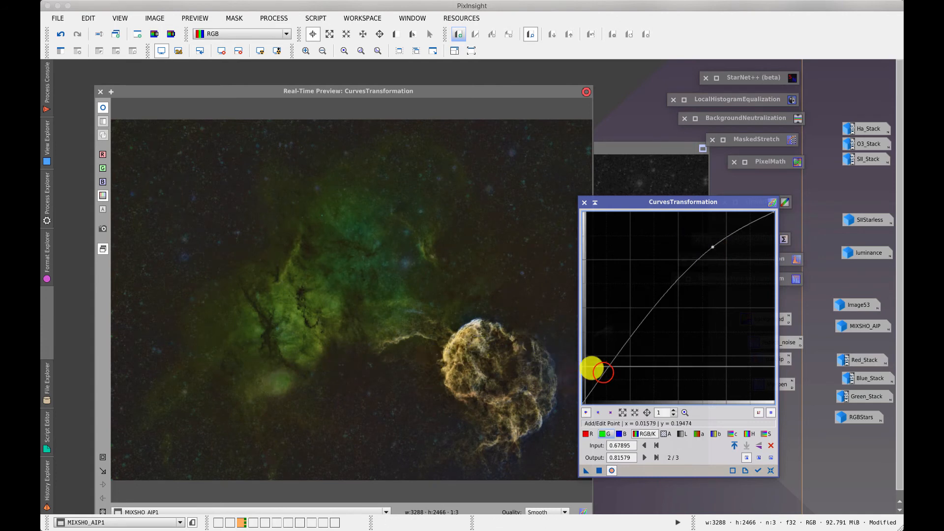
drag(592, 365, 601, 380)
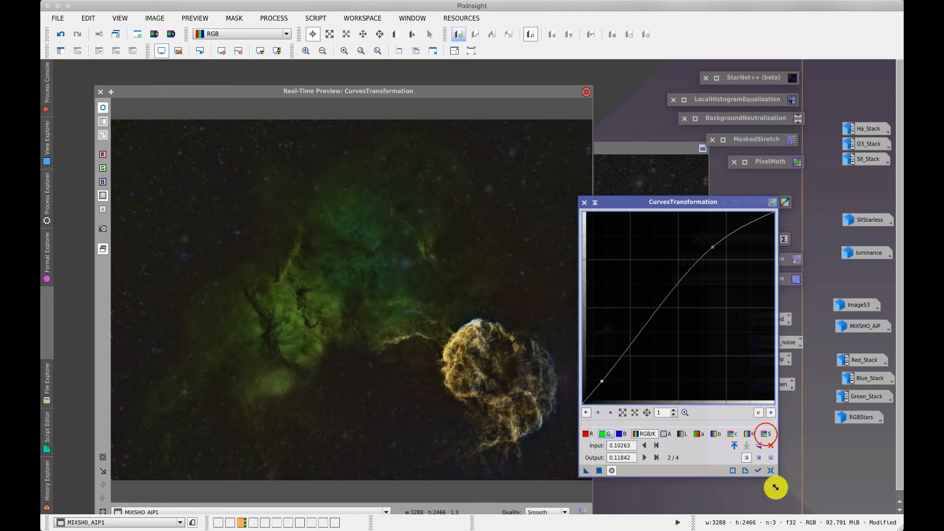
click(765, 433)
drag(679, 305, 654, 307)
click(599, 470)
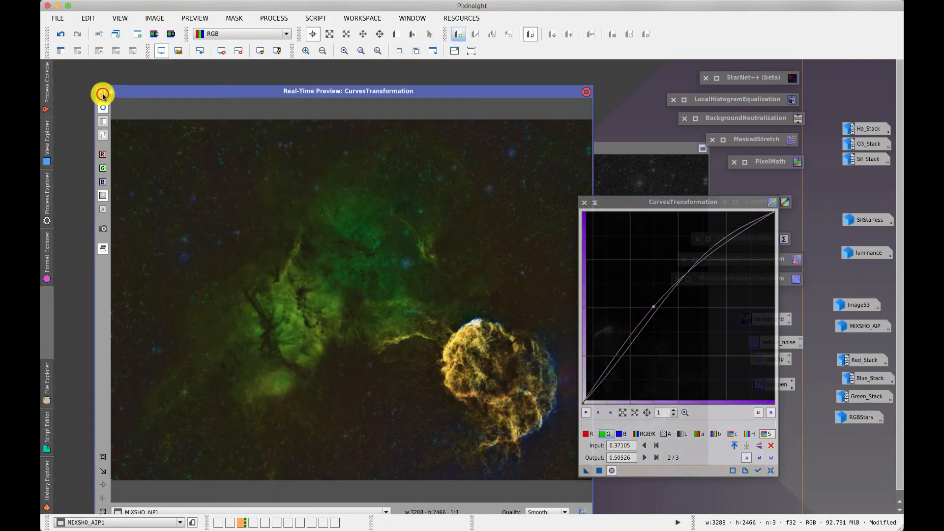
click(105, 96)
drag(227, 106, 207, 137)
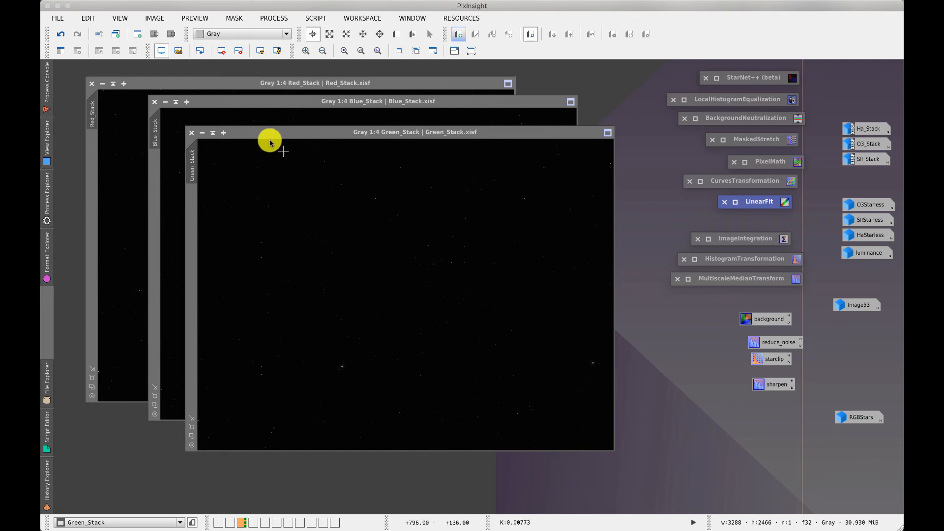
Apply STF AutoStretch to Green_Stack, Blue_Stack and Red_Stack, ending with Red_Stack in front
click(260, 51)
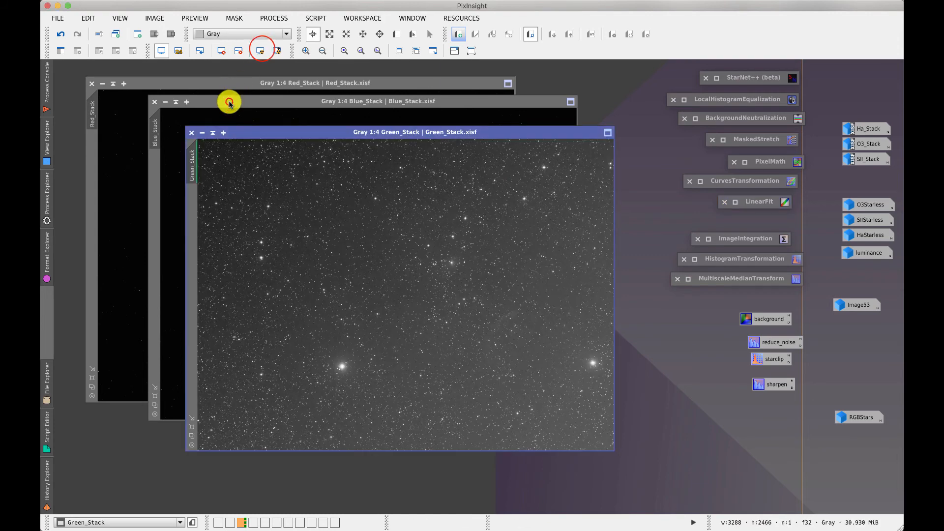
click(227, 100)
click(262, 51)
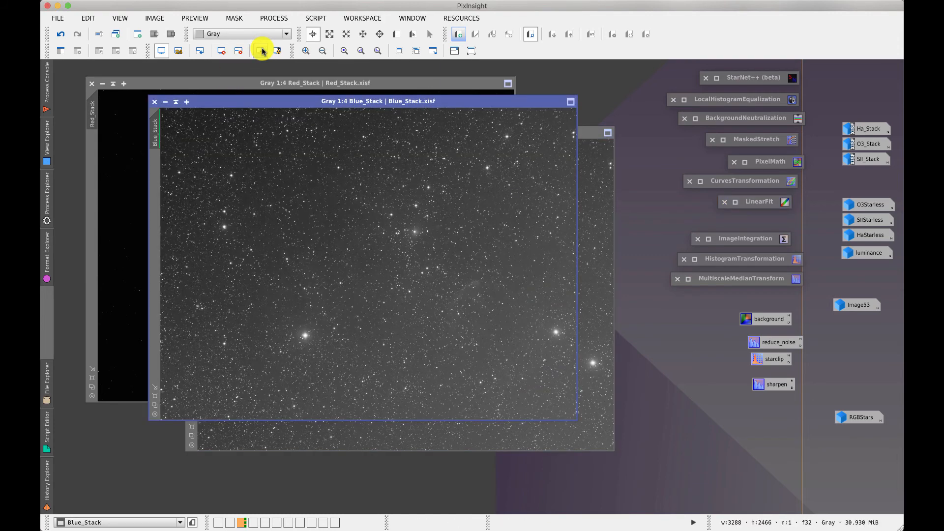
click(169, 83)
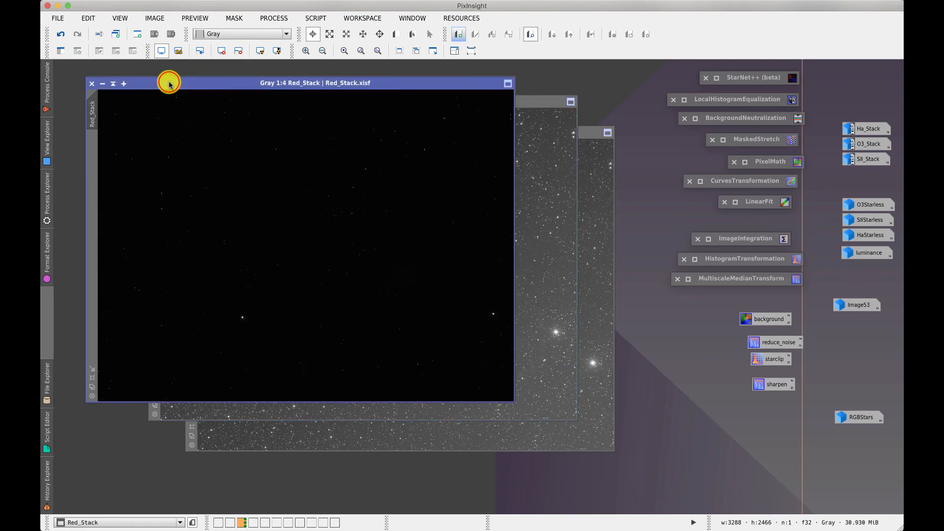
click(262, 50)
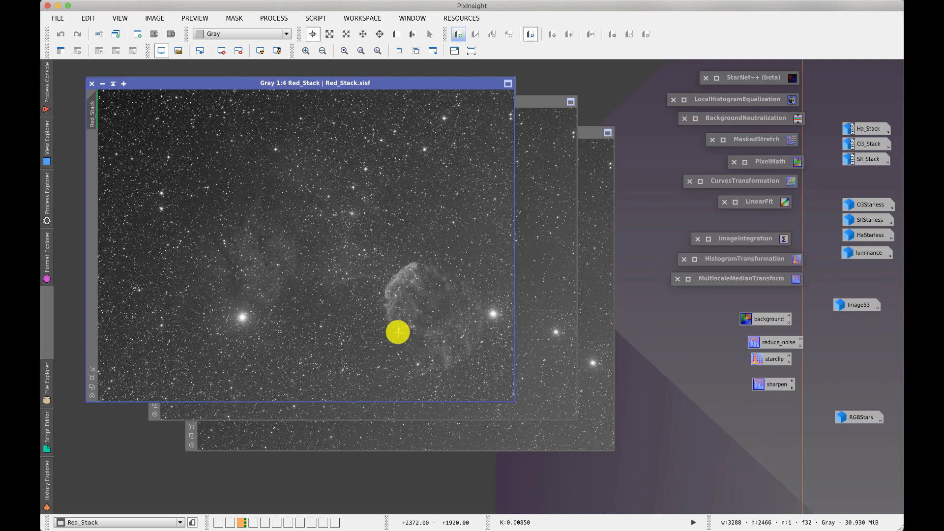
Apply LinearFit with Red_Stack as reference to the other stacks, then iconize LinearFit
double_click(759, 202)
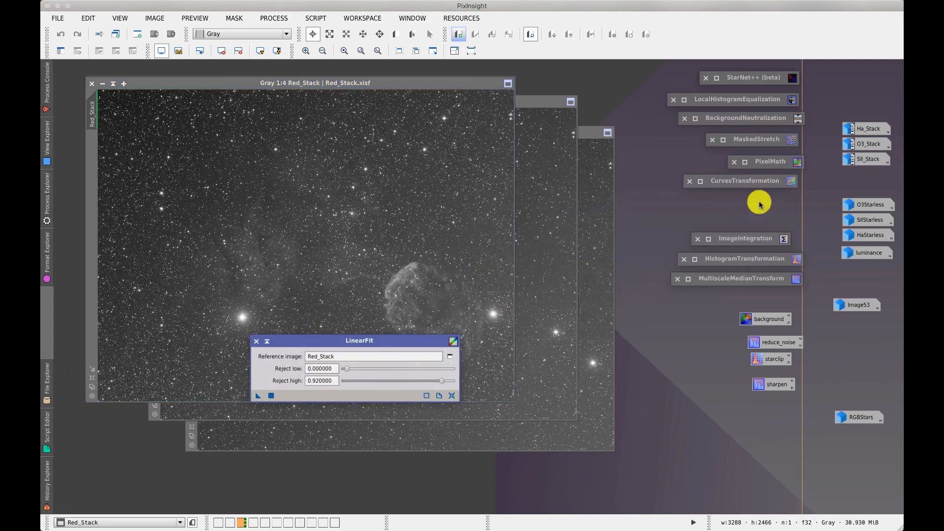
drag(317, 340, 553, 181)
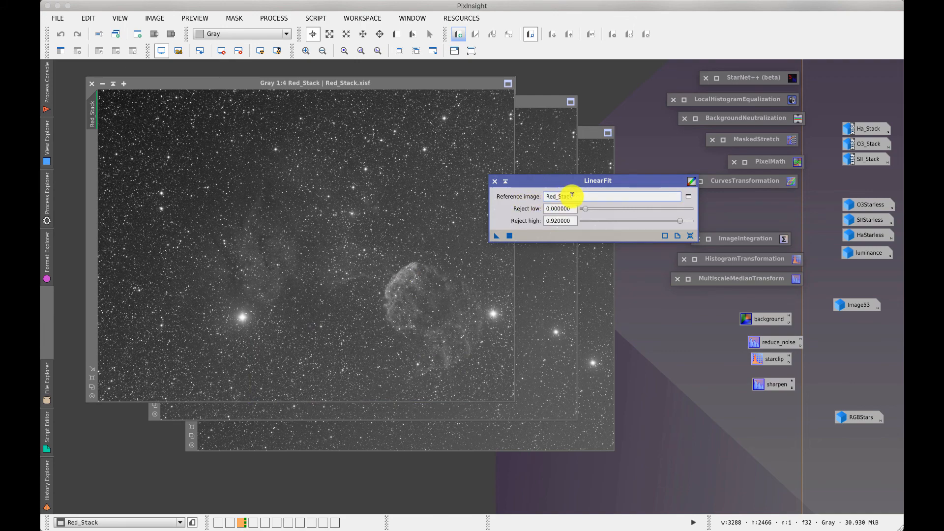
click(495, 237)
drag(495, 237, 594, 314)
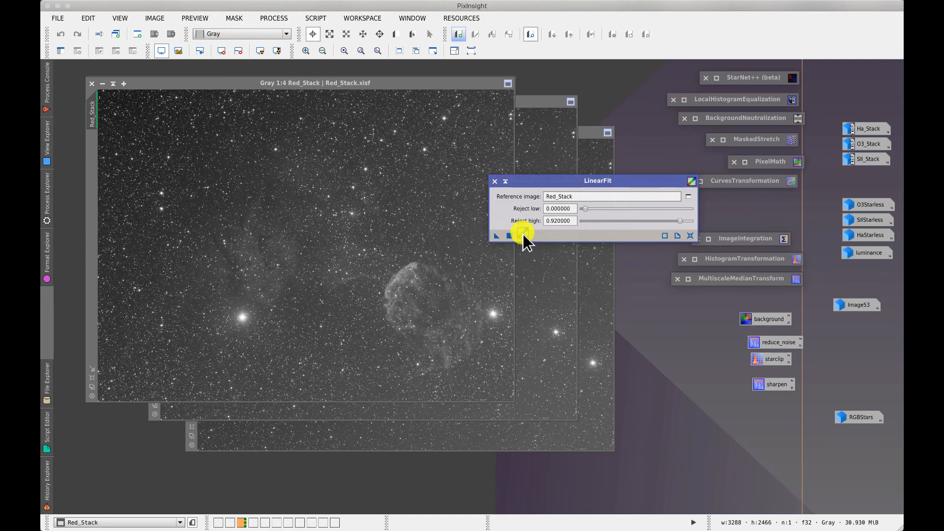
click(506, 182)
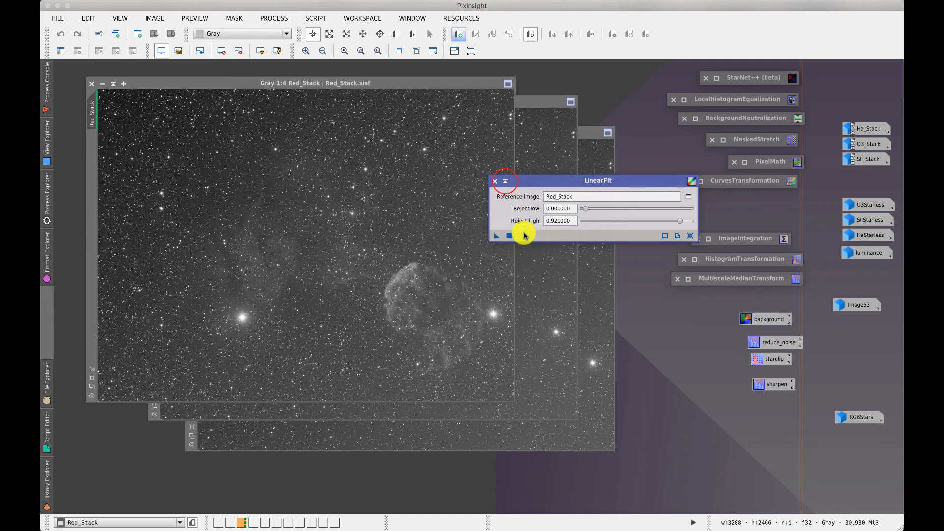
click(505, 182)
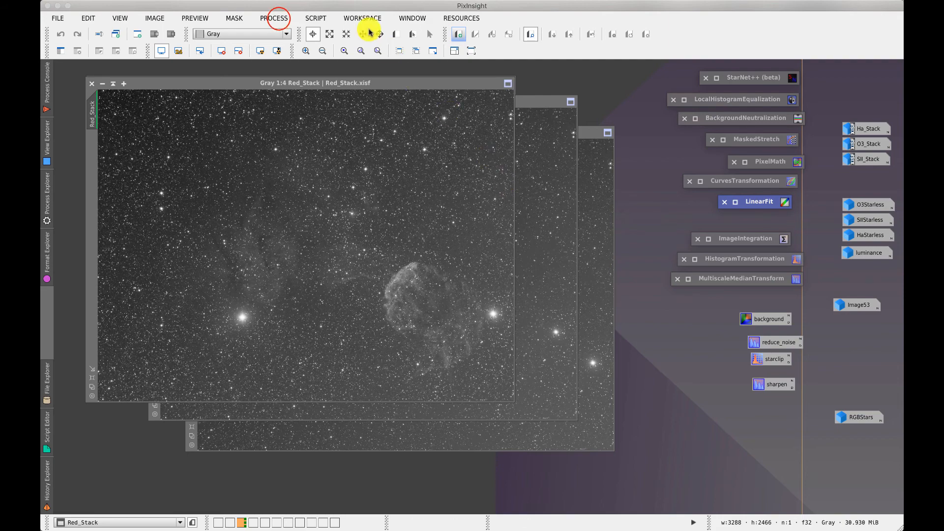
Open ChannelCombination and set Red_Stack as the R channel source
click(275, 19)
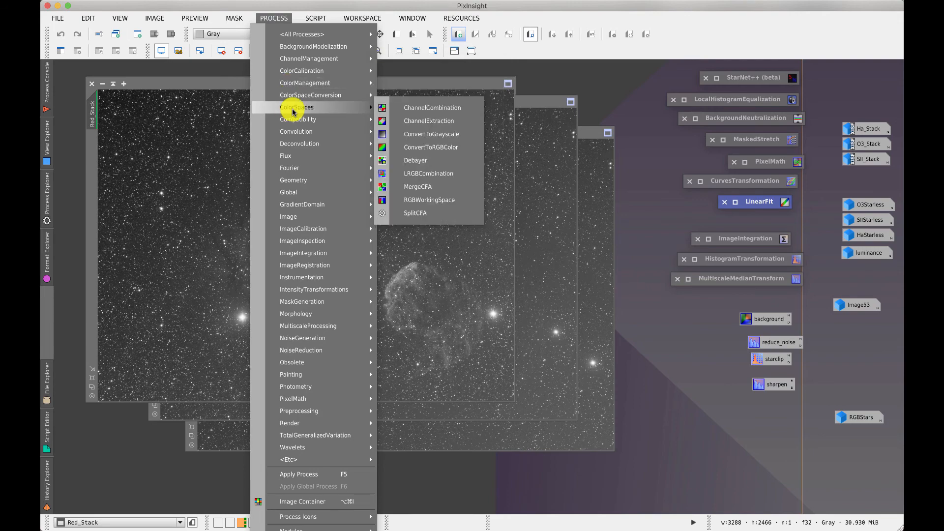
click(431, 107)
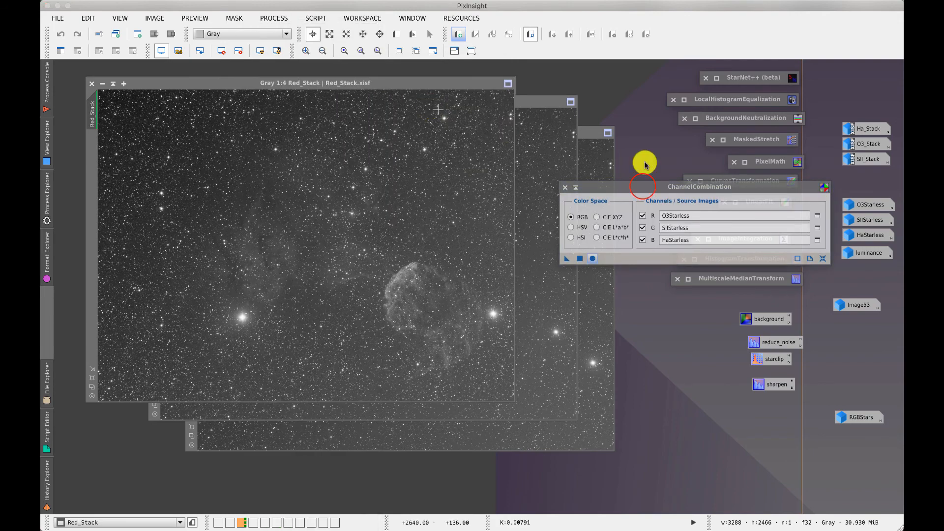
drag(660, 187, 510, 181)
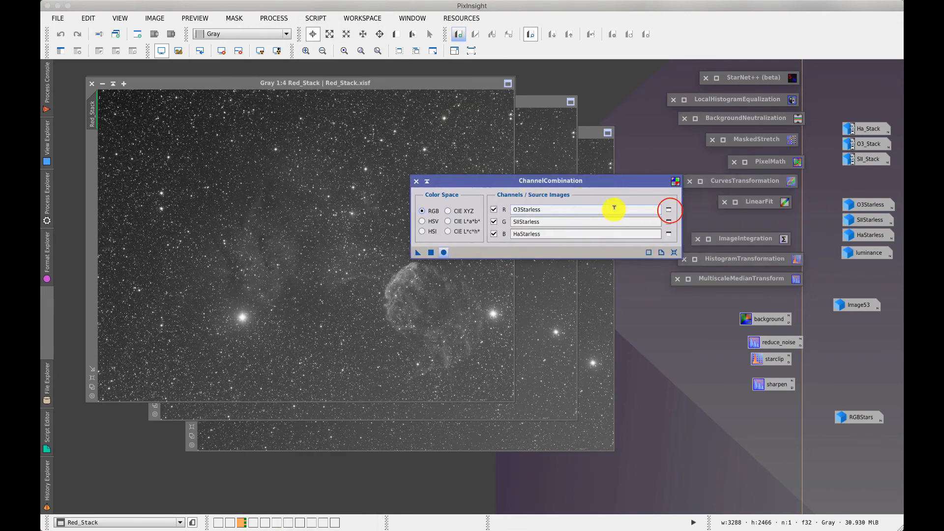
click(668, 210)
click(416, 253)
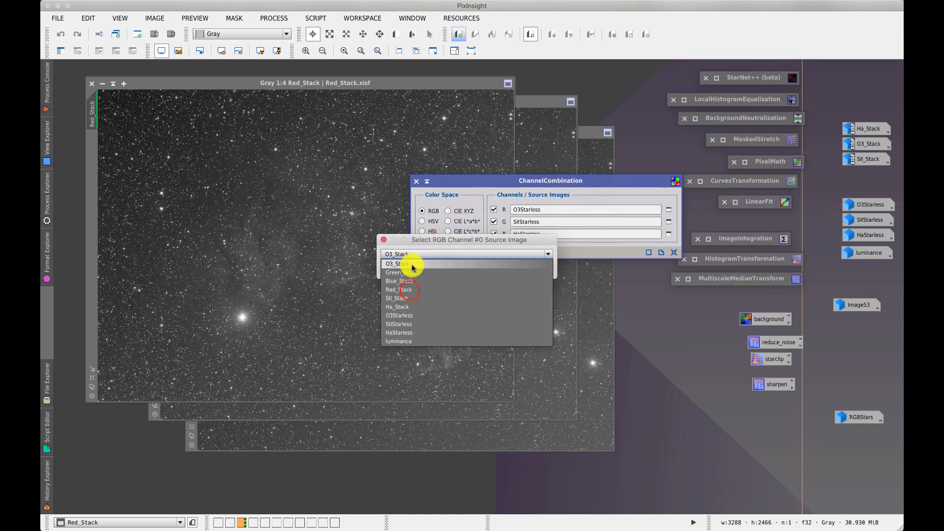
click(478, 269)
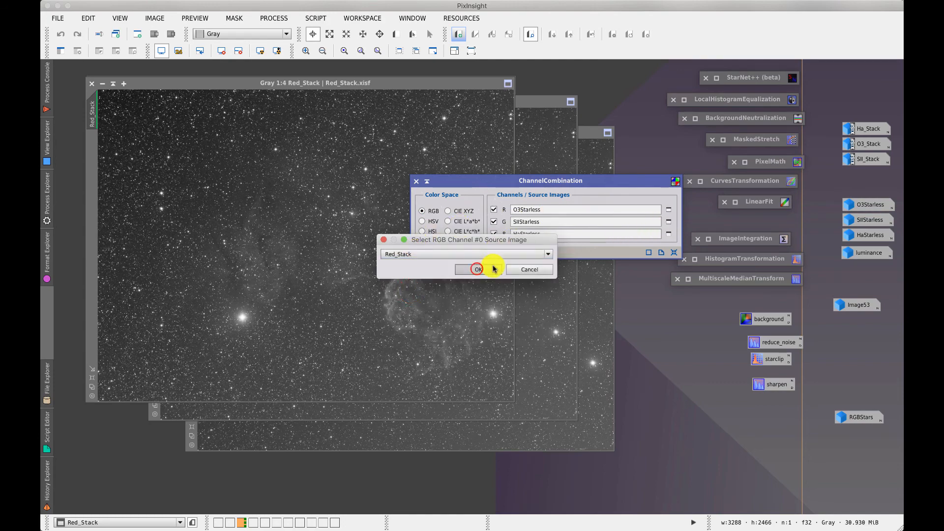
Set Green_Stack as the G channel source in ChannelCombination
click(668, 221)
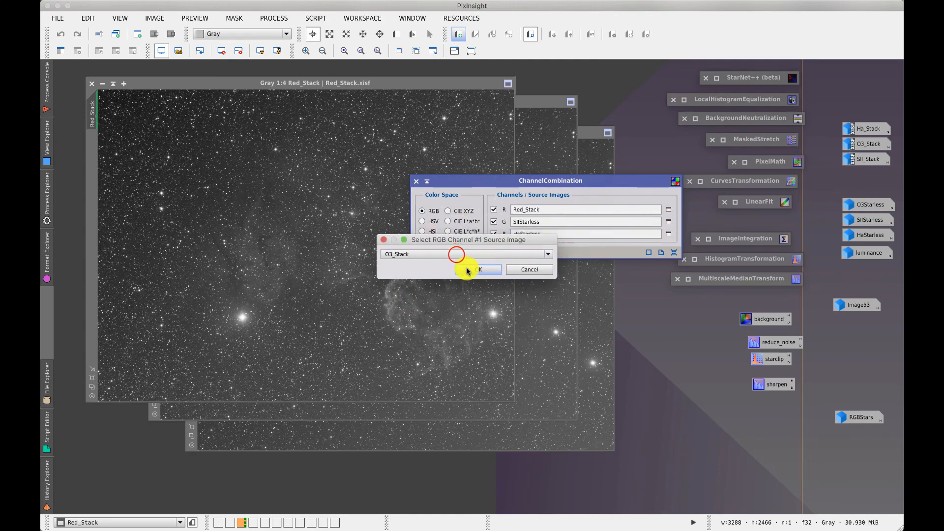
click(453, 254)
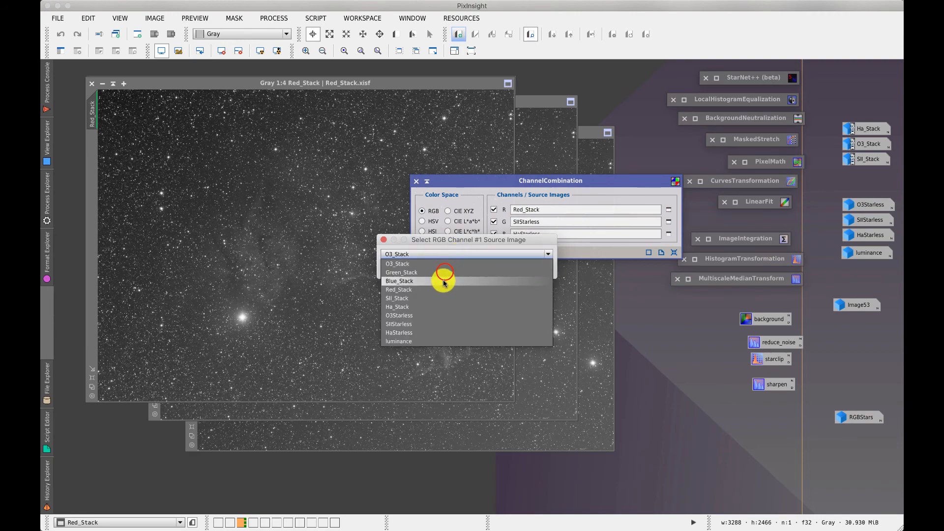
click(445, 272)
click(491, 266)
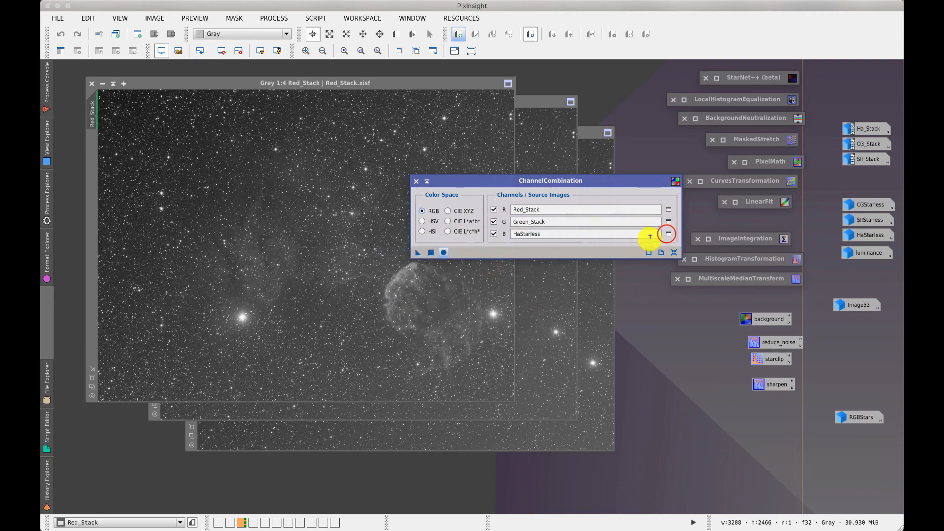
Set Blue_Stack as the B channel source, create the RGB image and open it
click(668, 234)
click(416, 254)
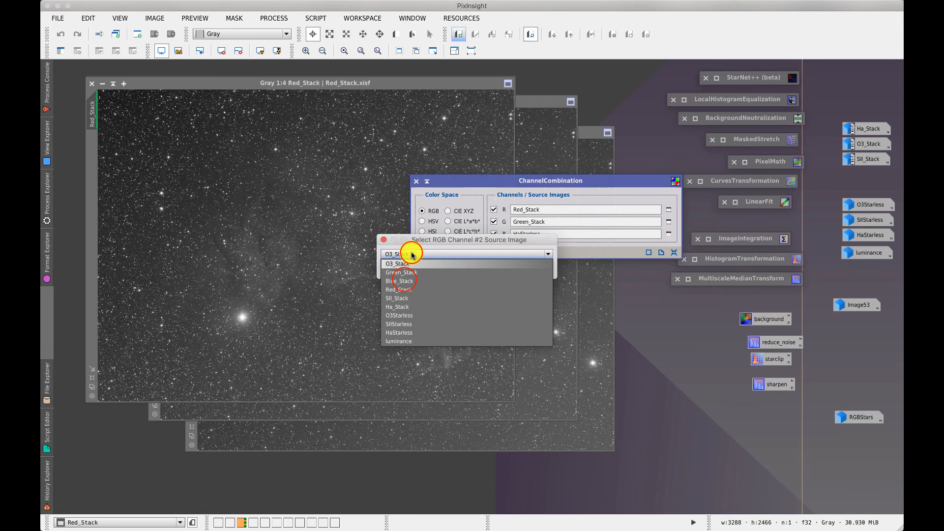
click(405, 280)
click(483, 267)
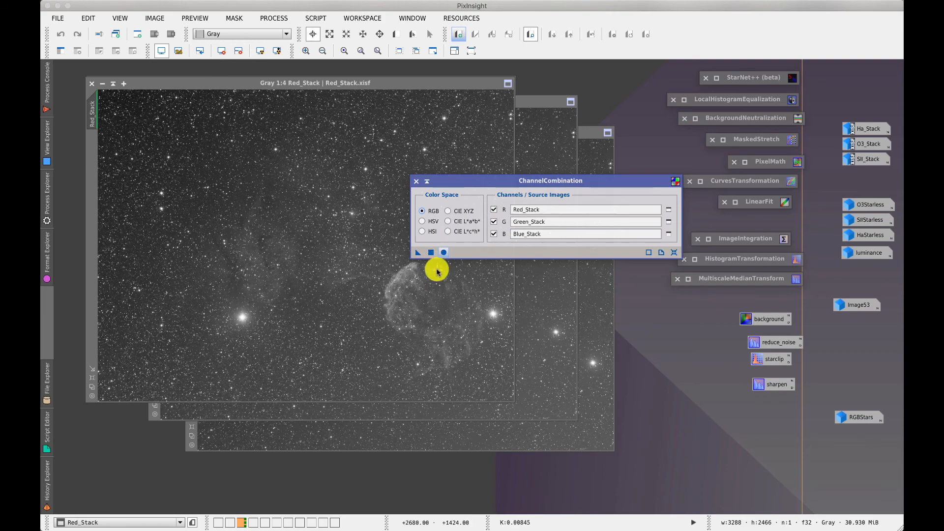
click(416, 185)
double_click(862, 417)
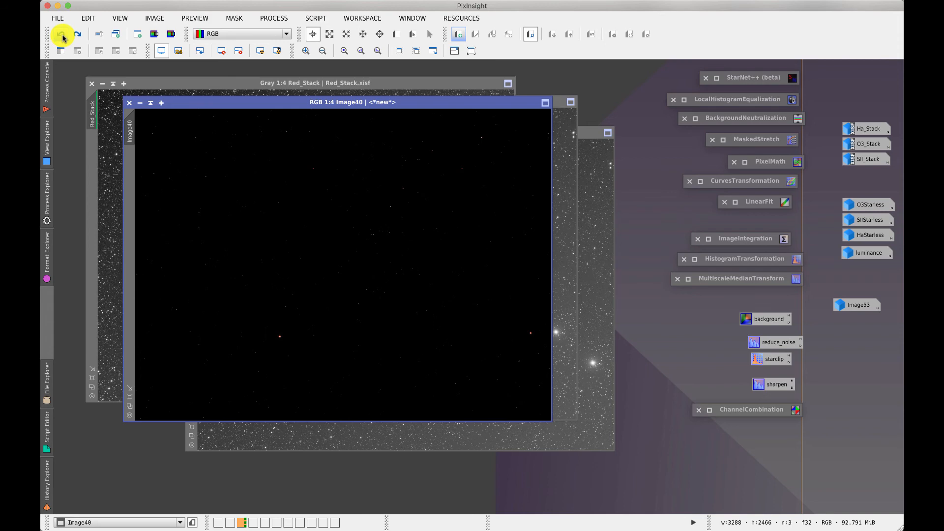
Redo the RGBStars rename and stretch, then inspect the star image at 1:1
click(77, 34)
click(78, 34)
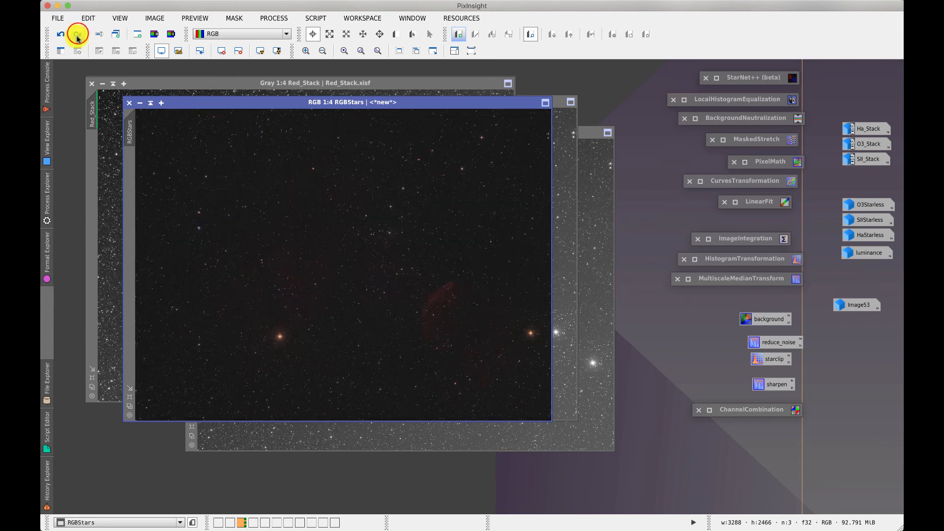
click(77, 34)
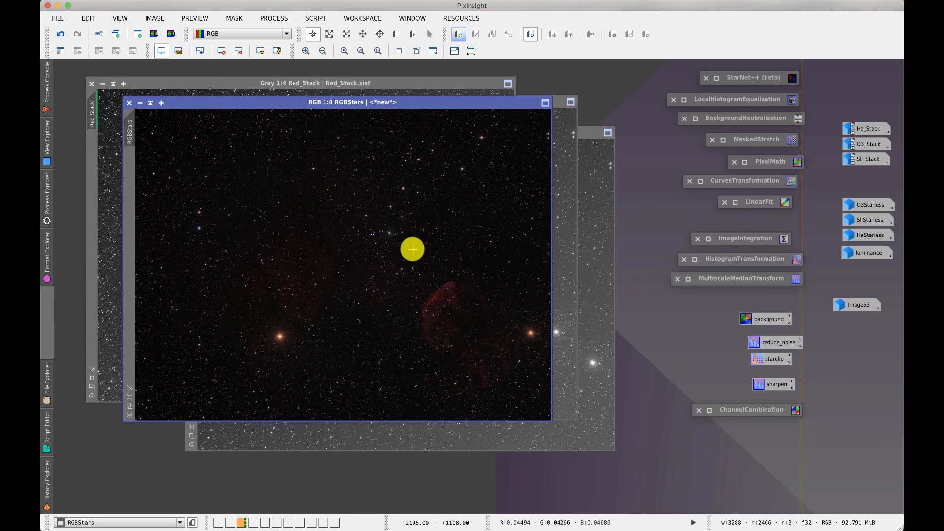
click(345, 51)
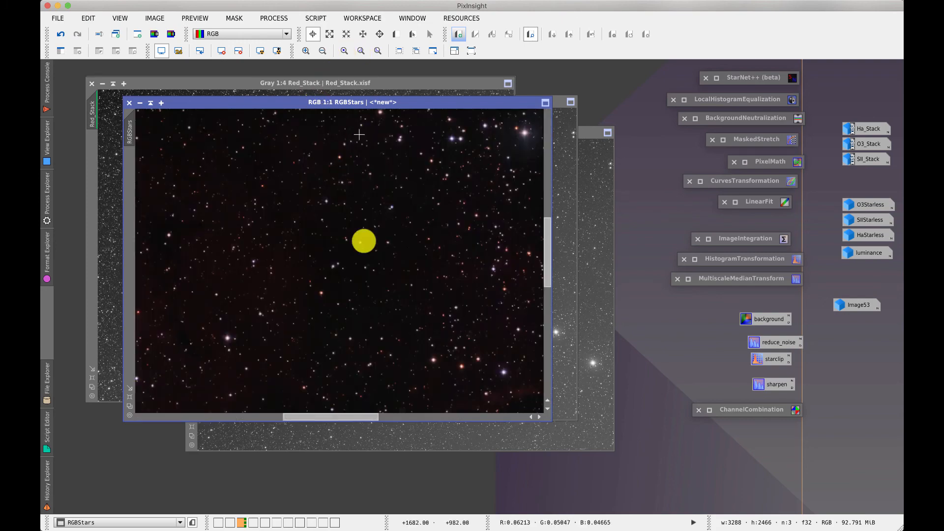
drag(345, 417, 310, 415)
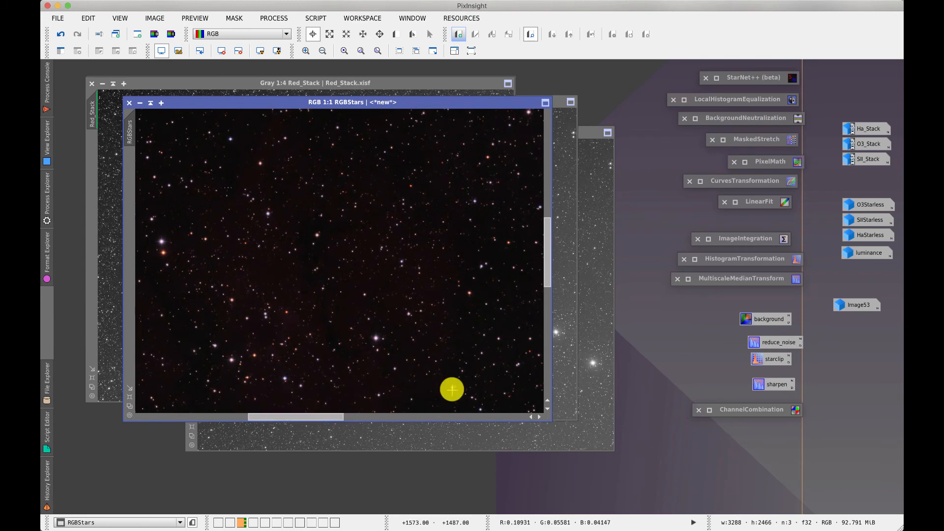
Iconize the RGBStars, Red_Stack, Blue_Stack and Green_Stack image windows
click(140, 103)
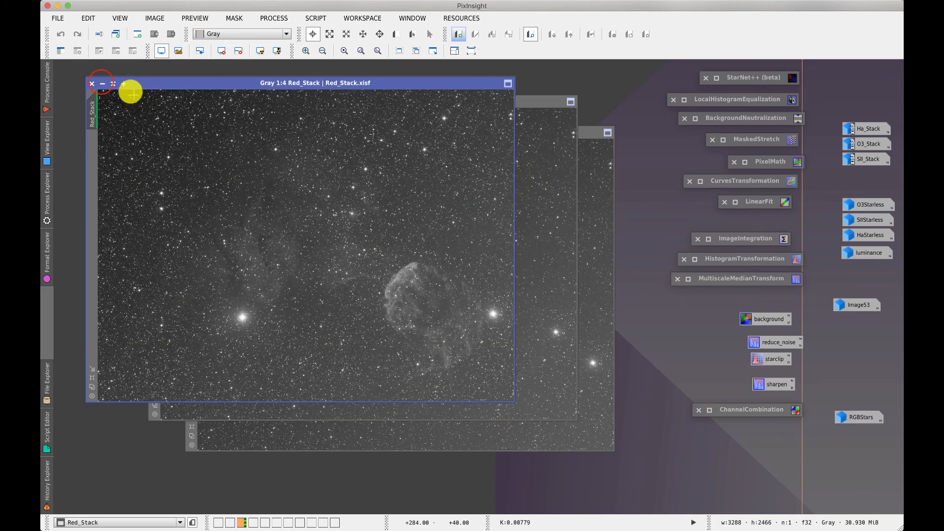
click(113, 90)
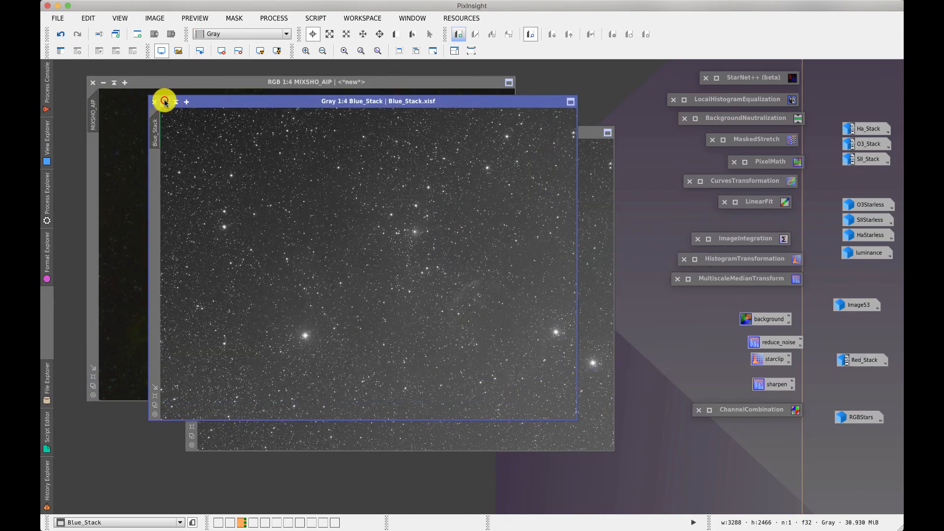
click(175, 100)
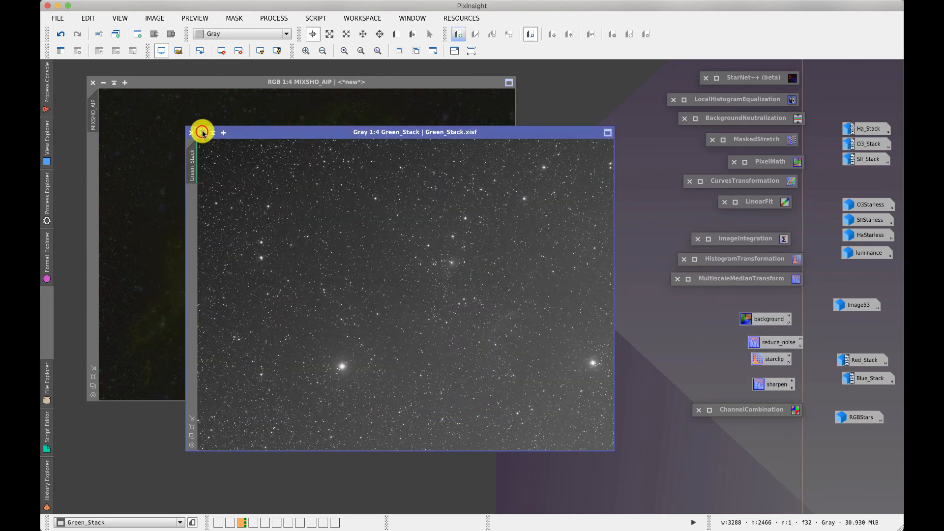
click(202, 132)
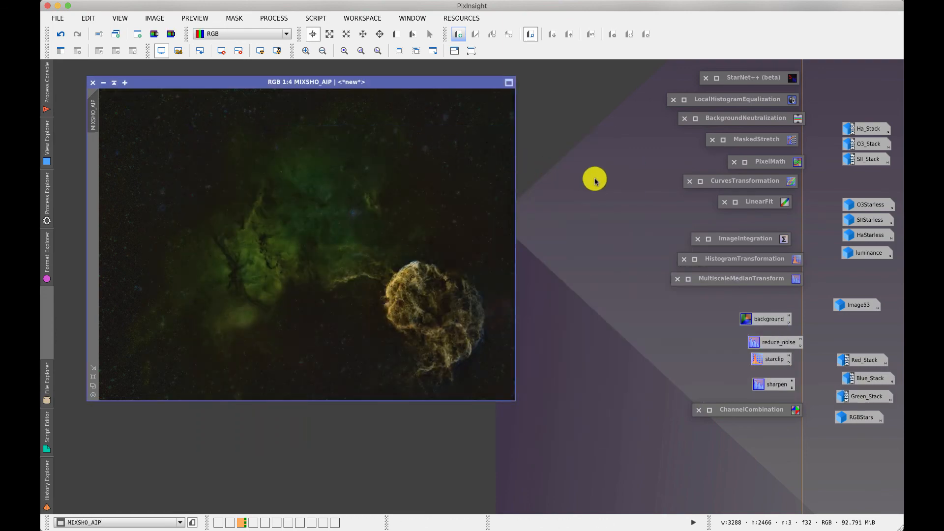
Apply PixelMath RGBStars+MIXSHO_AIP to MIXSHO_AIP, creating a new image
double_click(763, 162)
drag(713, 18, 305, 165)
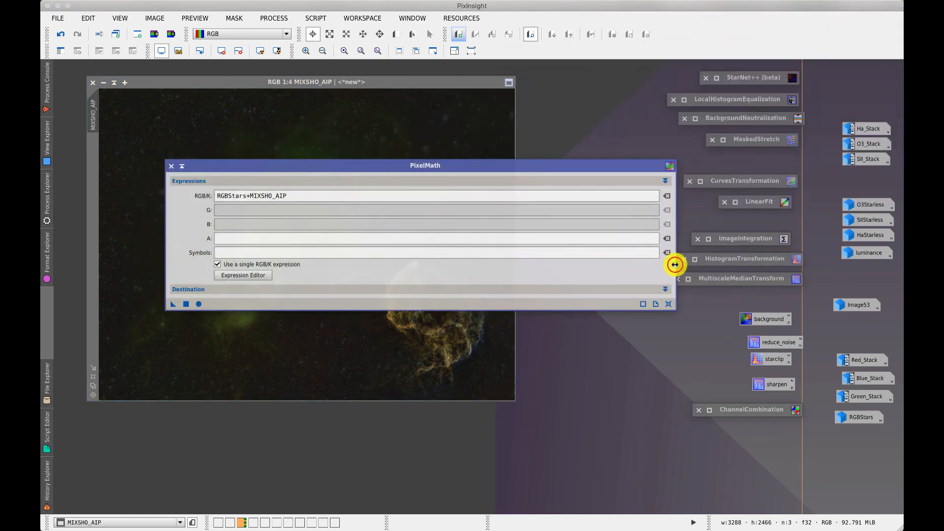
drag(674, 264, 433, 285)
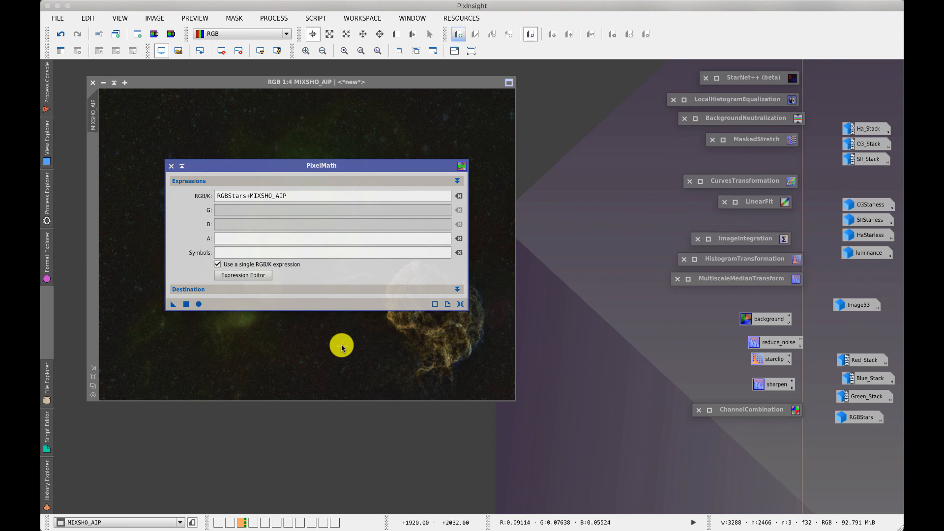
drag(246, 195, 312, 197)
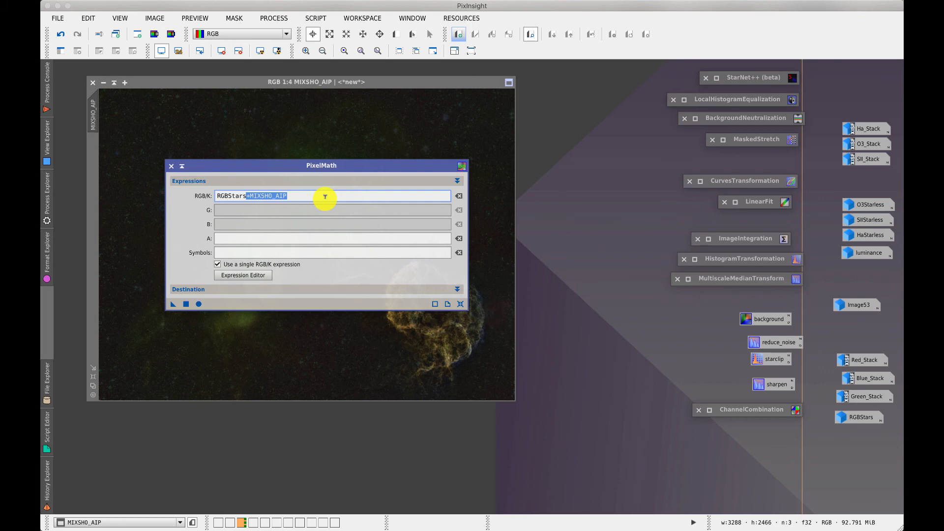
click(316, 196)
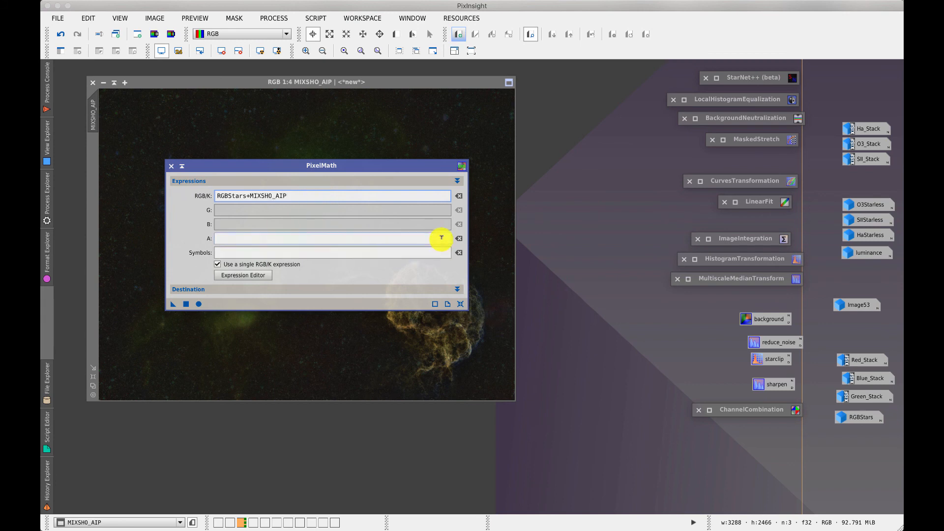
click(456, 181)
click(456, 194)
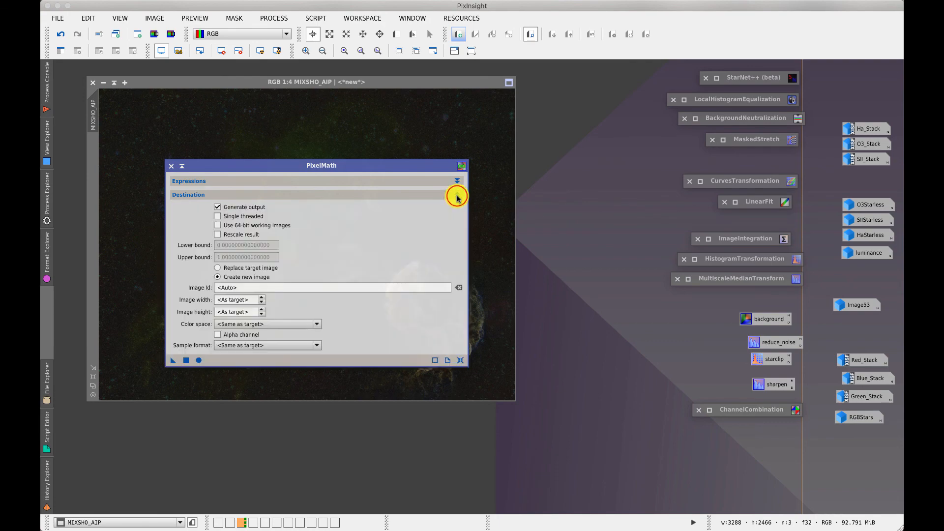
click(237, 278)
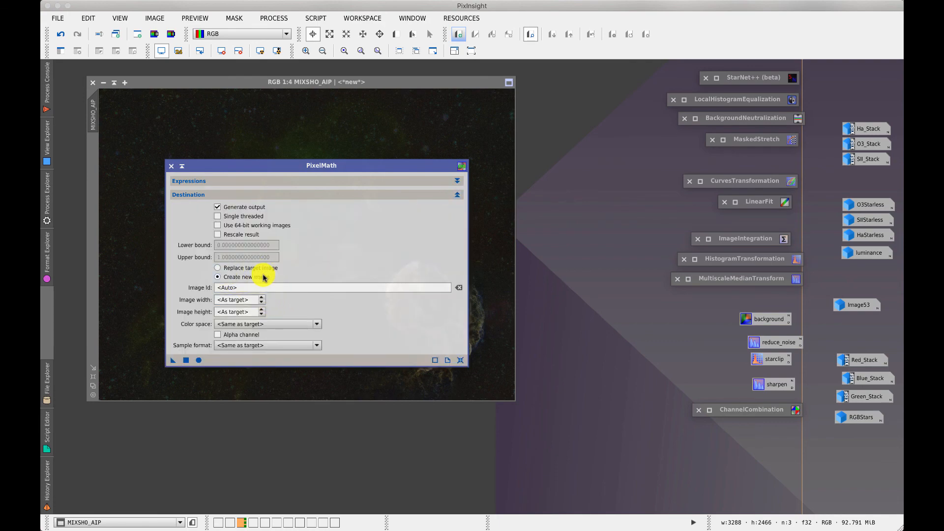
click(186, 362)
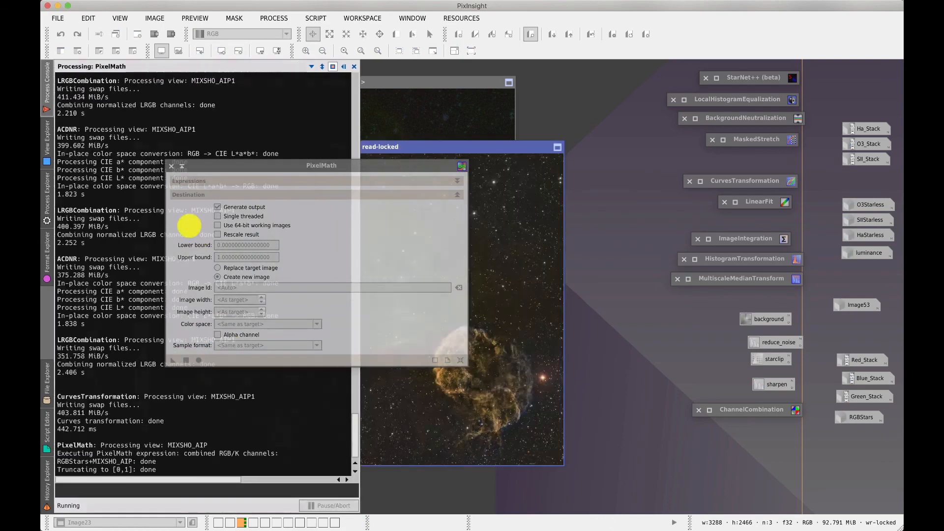
Iconize PixelMath and inspect Image23 at 1:2 zoom, panning across it
click(182, 167)
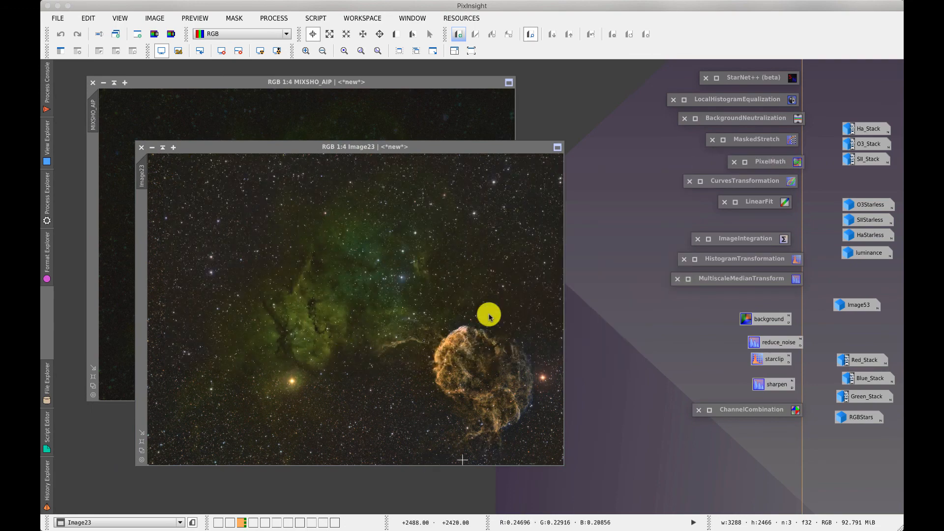
click(361, 52)
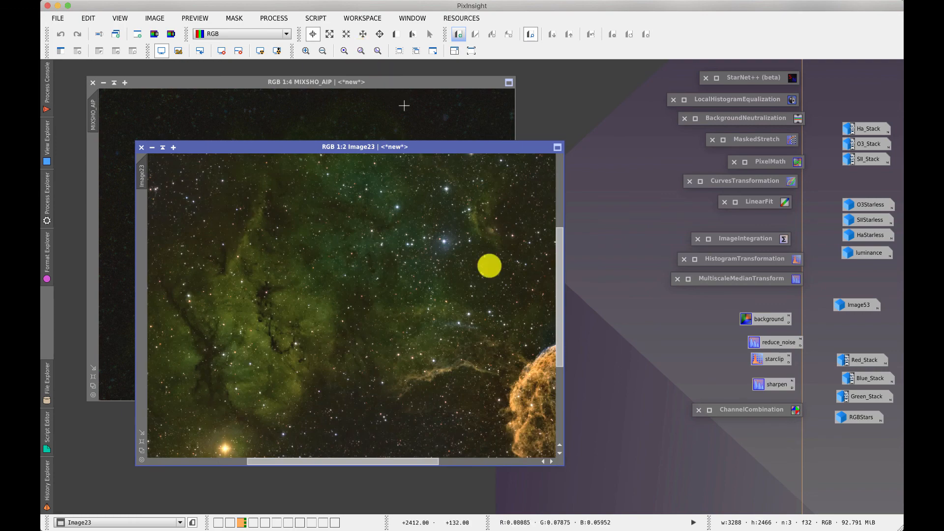
drag(395, 461, 285, 459)
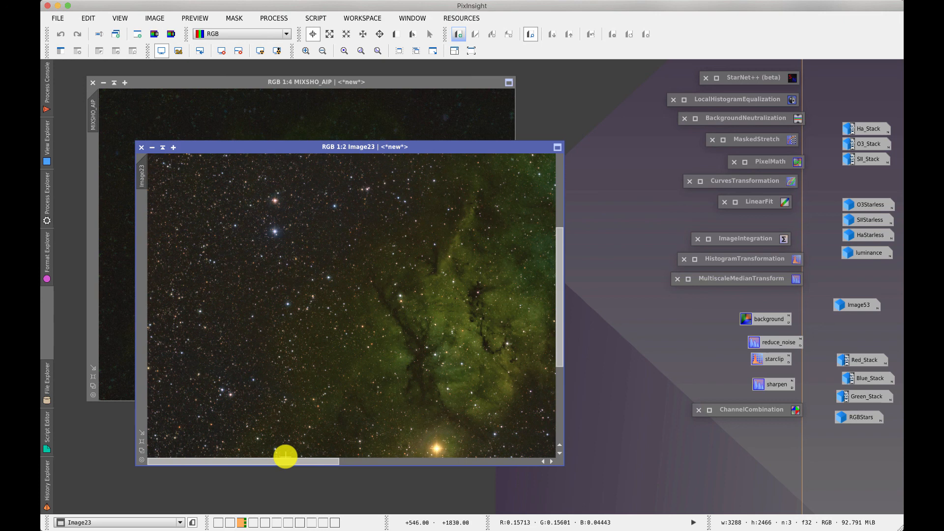
scroll(411, 378, down, 2)
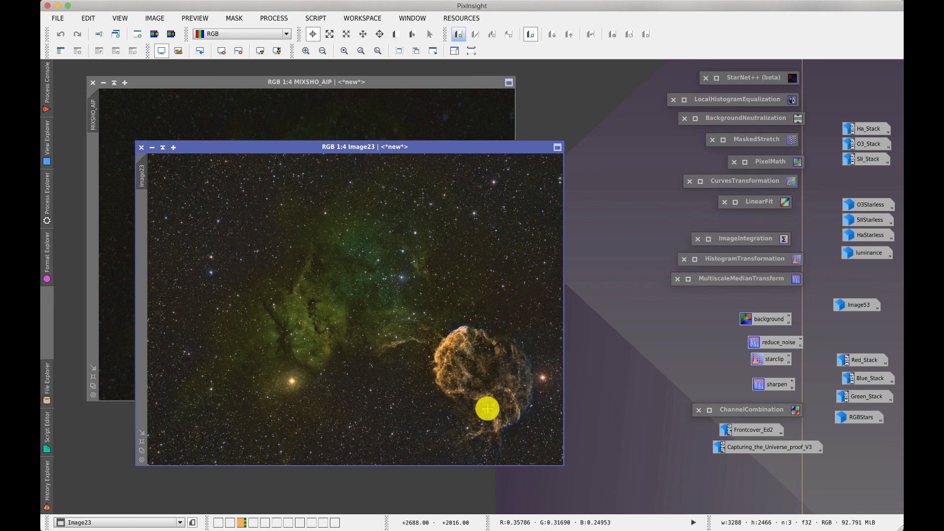
Open the Frontcover_Ed2 and Capturing_the_Universe_proof_V3 images from their workspace icons
click(758, 430)
double_click(757, 430)
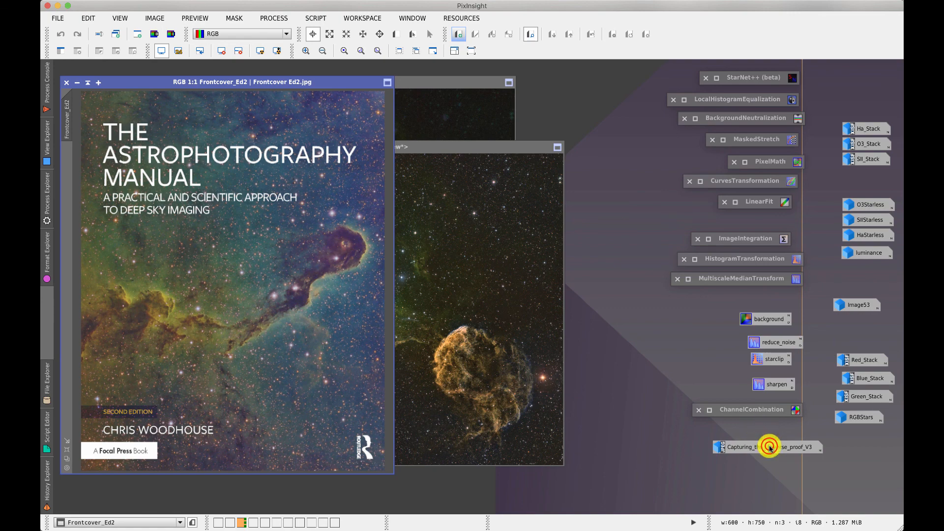
double_click(769, 446)
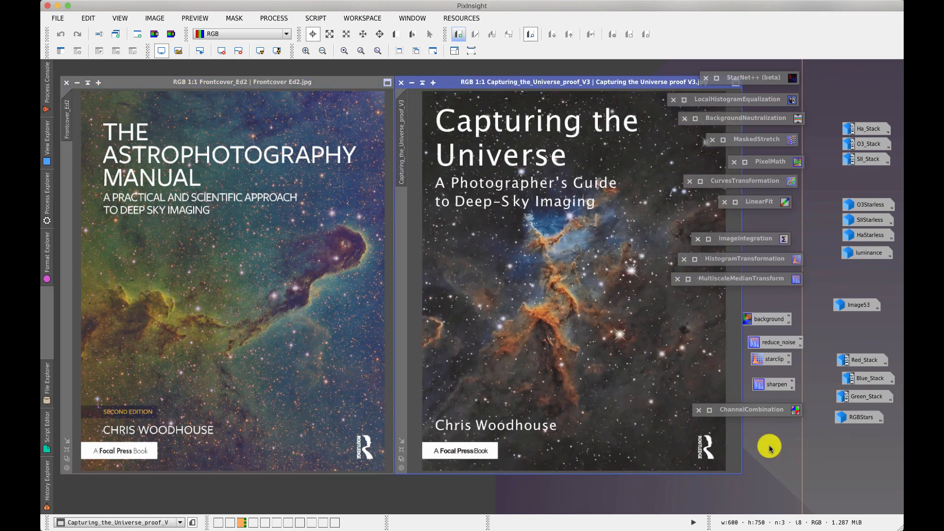